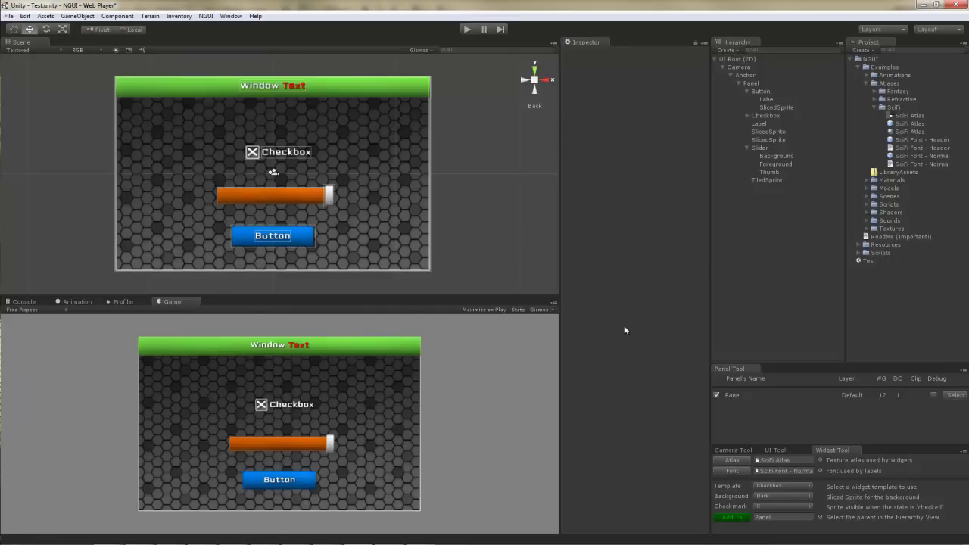
# Select the UI Root (2D) object to show its UIRoot settings.
pyautogui.click(752, 59)
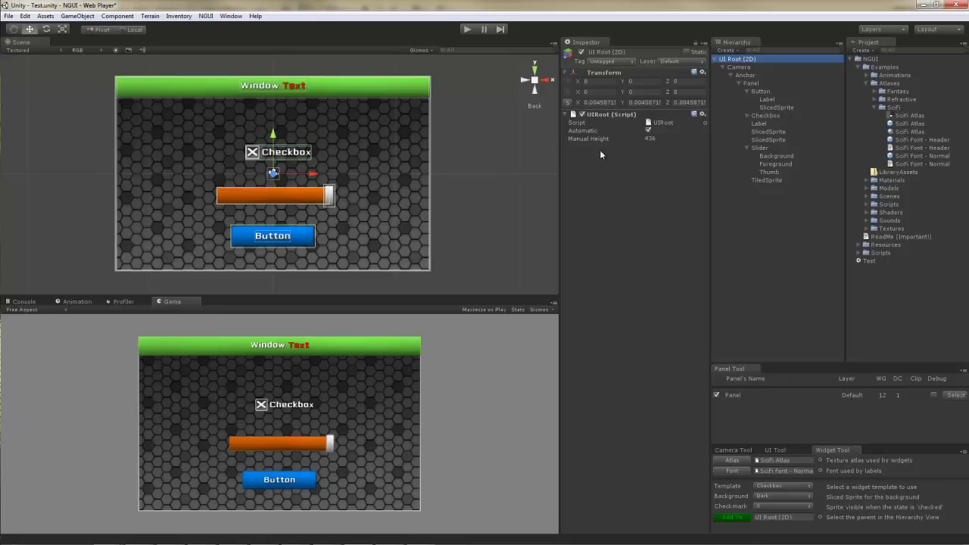
# Set the UI Root Manual Height to 768, then re-enable Automatic sizing.
pyautogui.click(649, 130)
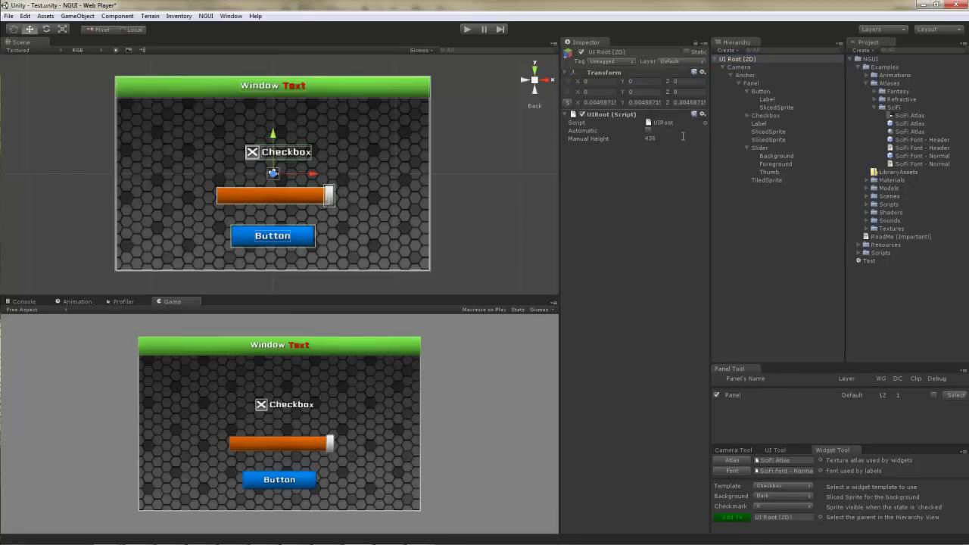
pyautogui.click(678, 139)
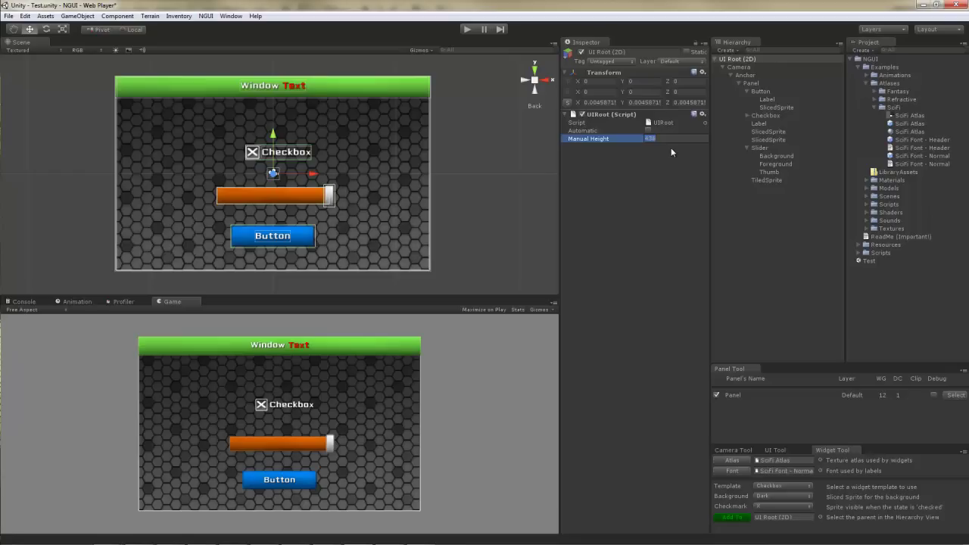
pyautogui.write('768')
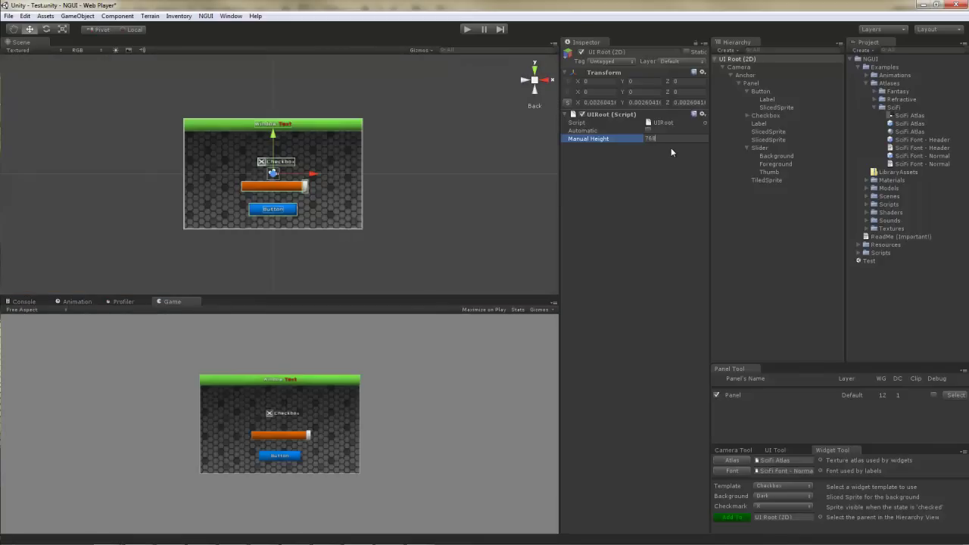
pyautogui.press('Return')
pyautogui.click(575, 243)
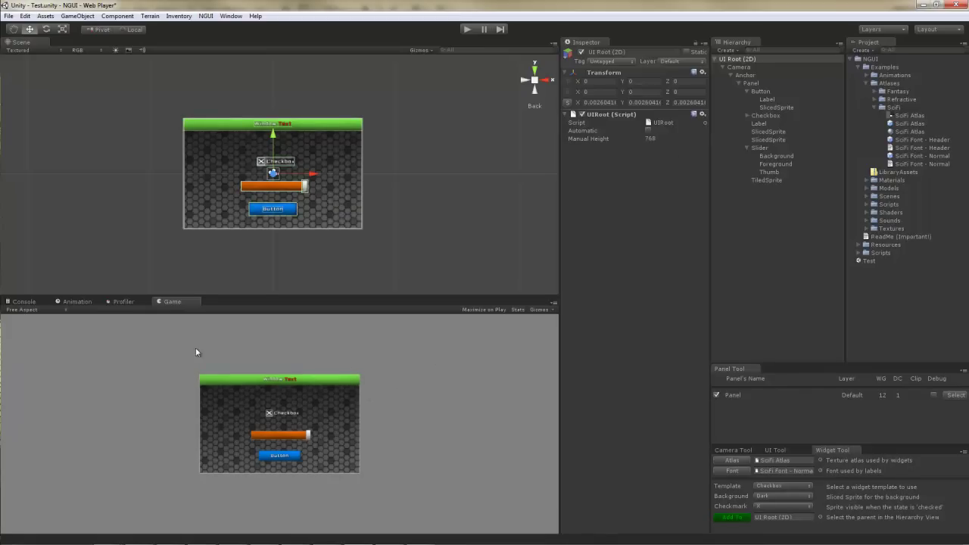
pyautogui.click(649, 130)
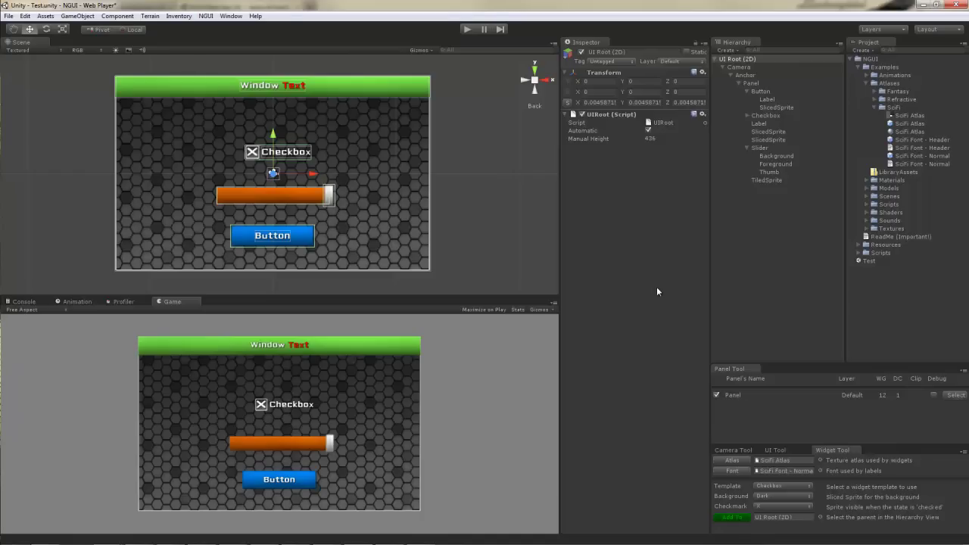
# Select the Camera and show NGUI's UI Tool with layer Default and camera Simple2D.
pyautogui.click(744, 67)
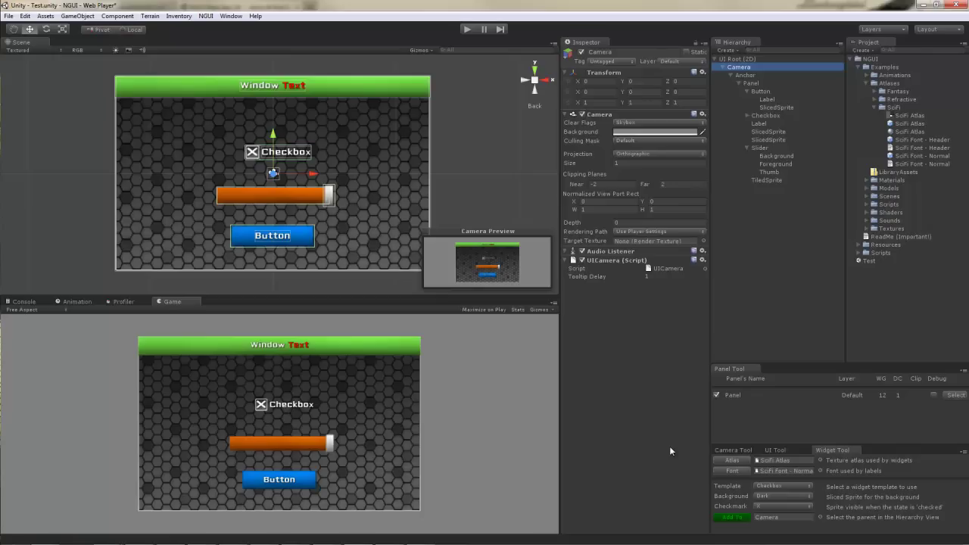
pyautogui.click(792, 451)
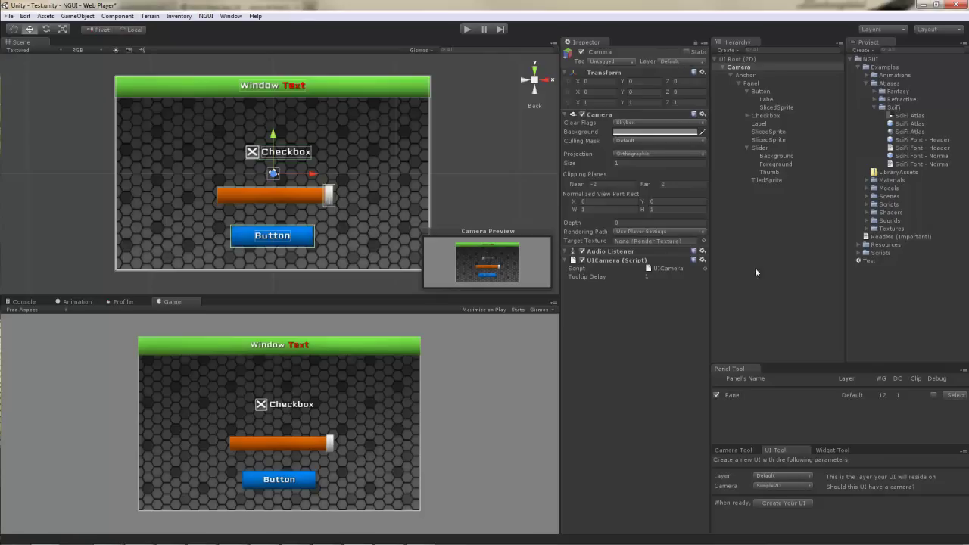
pyautogui.click(806, 477)
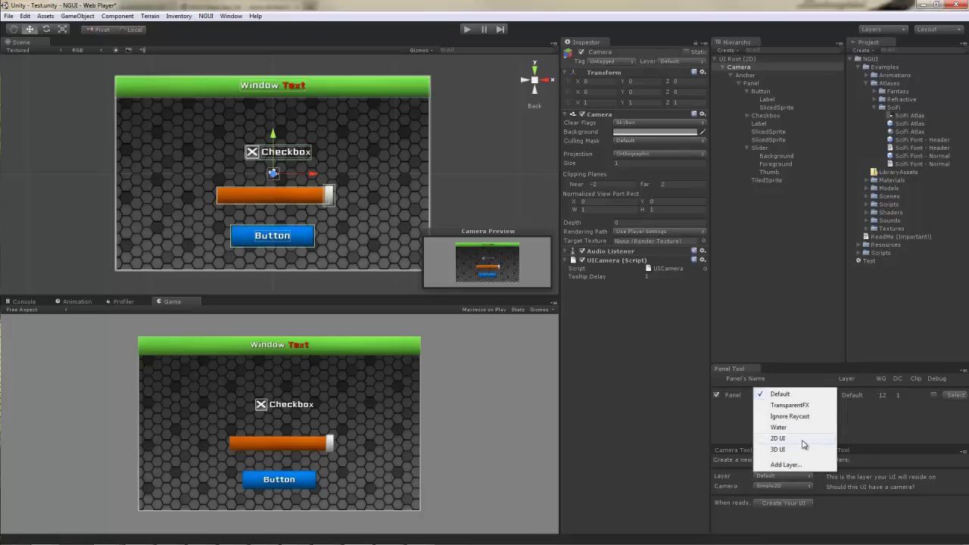
pyautogui.click(859, 484)
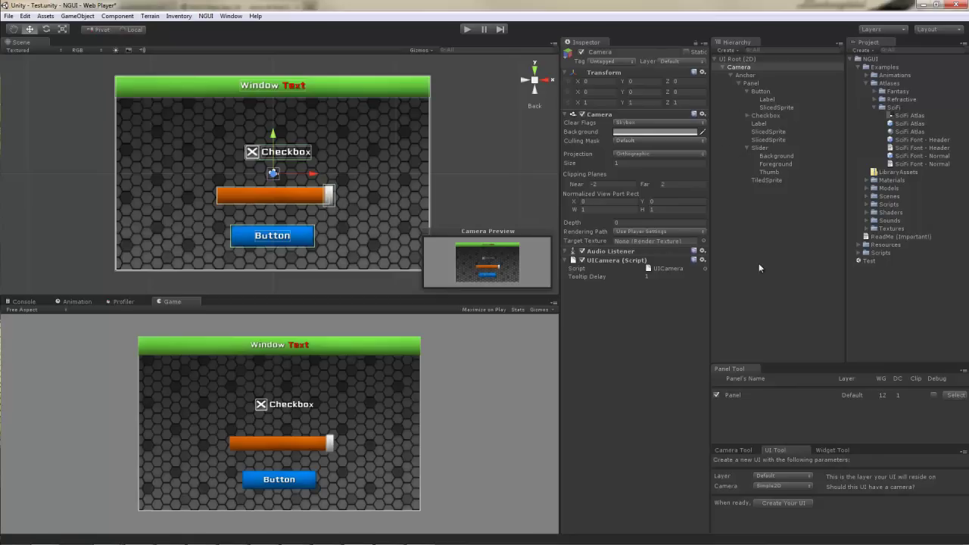
# Select Anchor and try UIAnchor sides Left, BottomLeft and Top in turn.
pyautogui.click(752, 76)
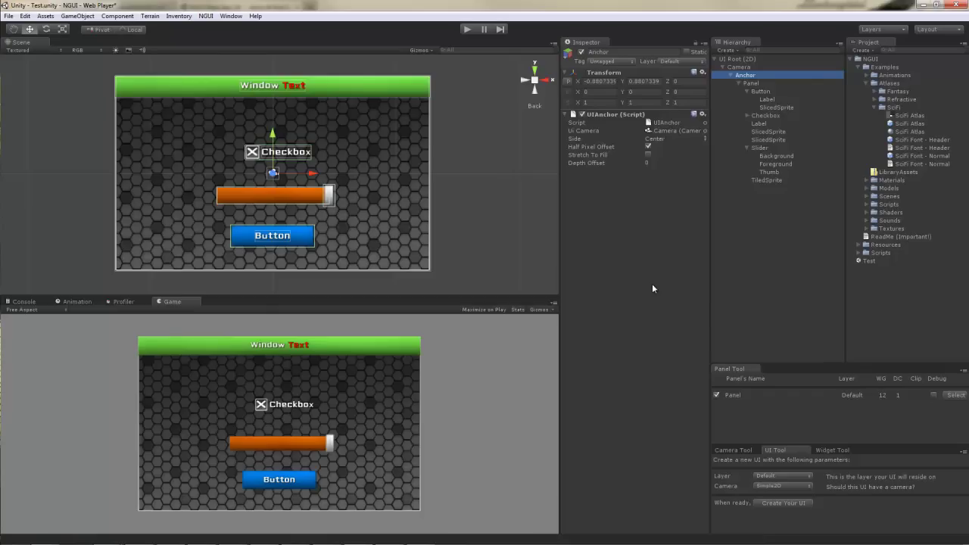
pyautogui.click(665, 139)
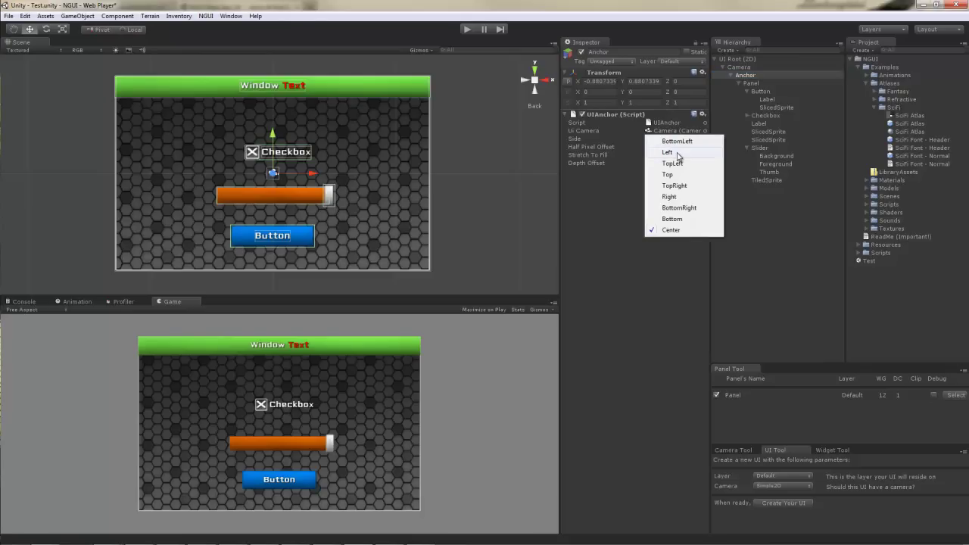
pyautogui.click(674, 152)
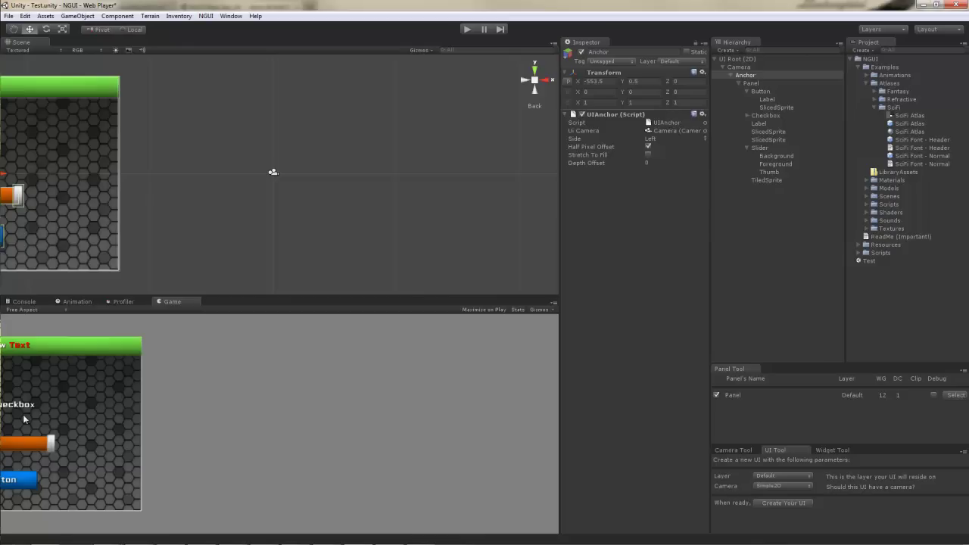
pyautogui.click(662, 138)
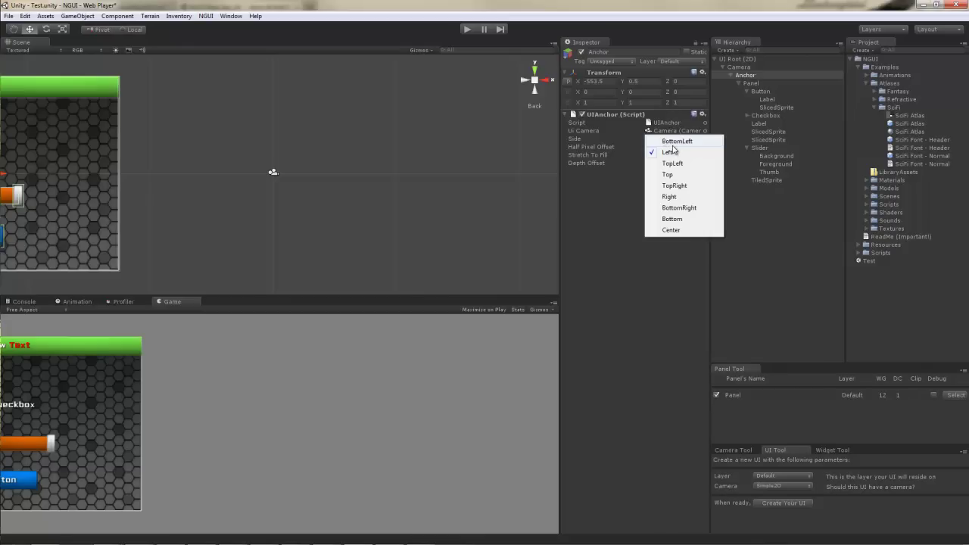
pyautogui.click(673, 138)
pyautogui.click(657, 139)
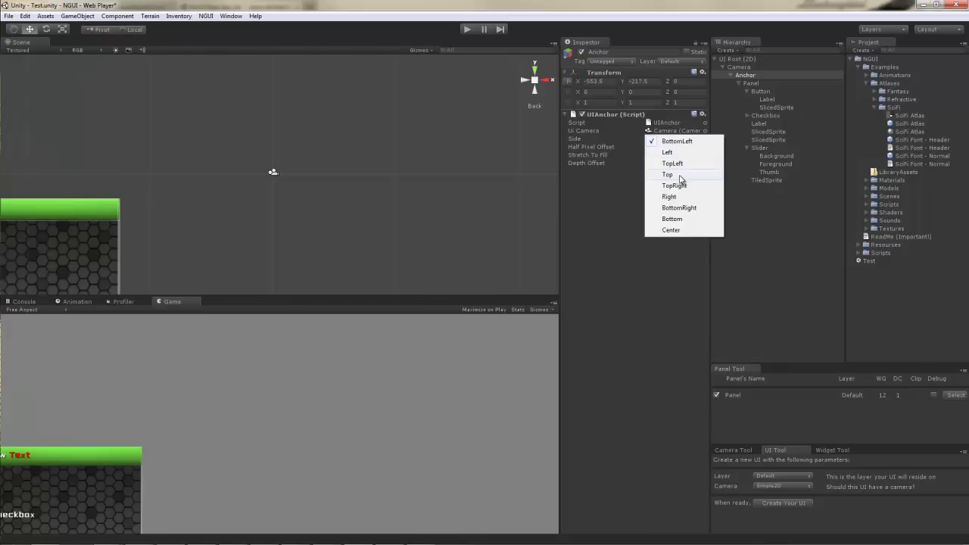
pyautogui.click(681, 179)
# Set the Anchor's UIAnchor side back to Center.
pyautogui.click(661, 138)
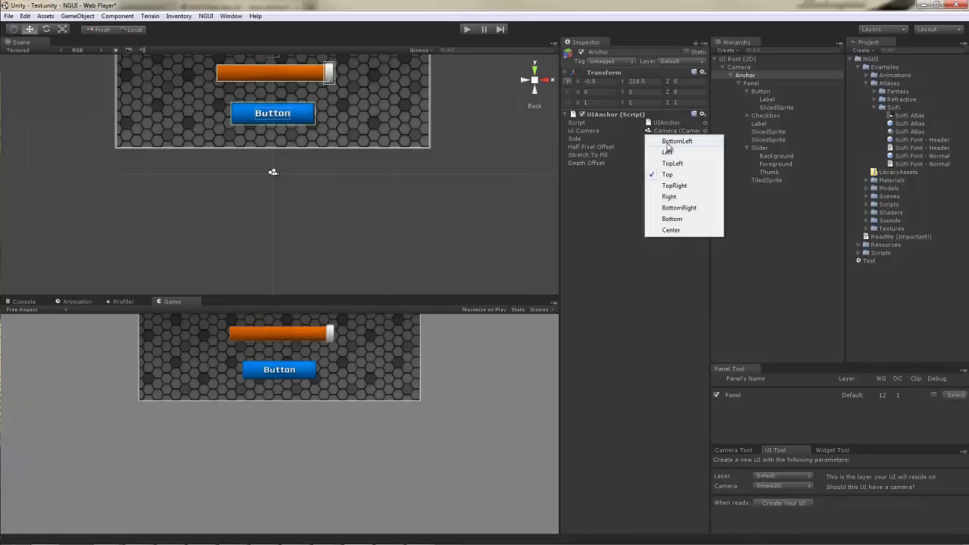
pyautogui.click(652, 336)
pyautogui.click(664, 138)
pyautogui.click(671, 229)
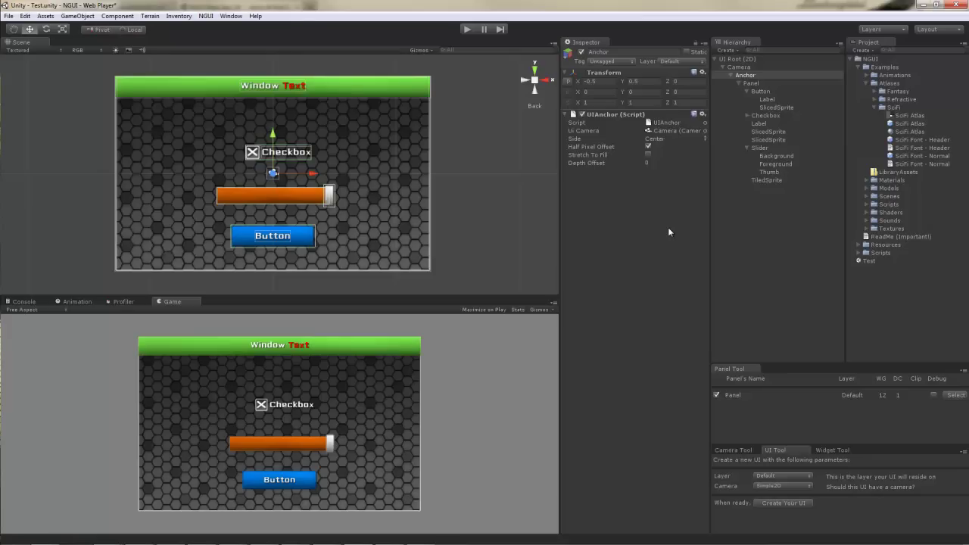
pyautogui.click(666, 138)
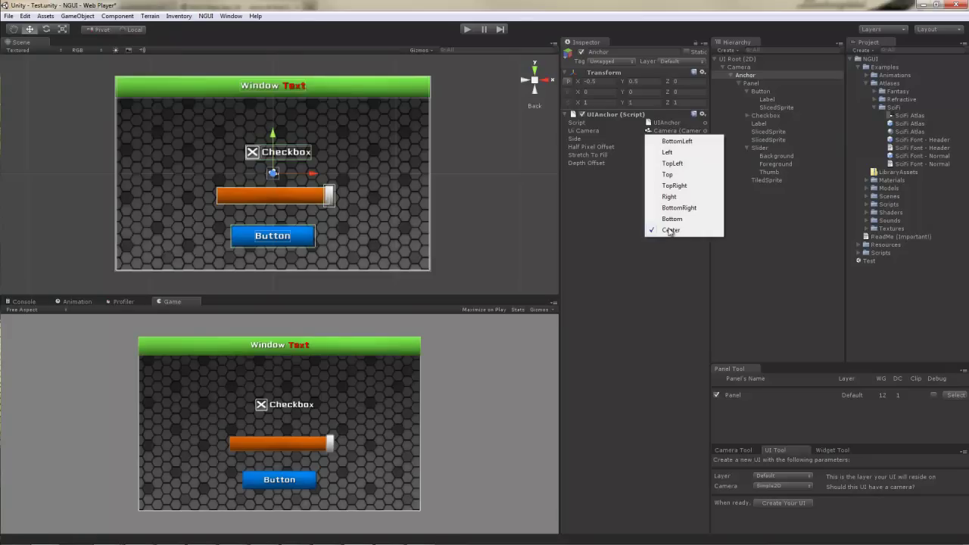
pyautogui.click(669, 196)
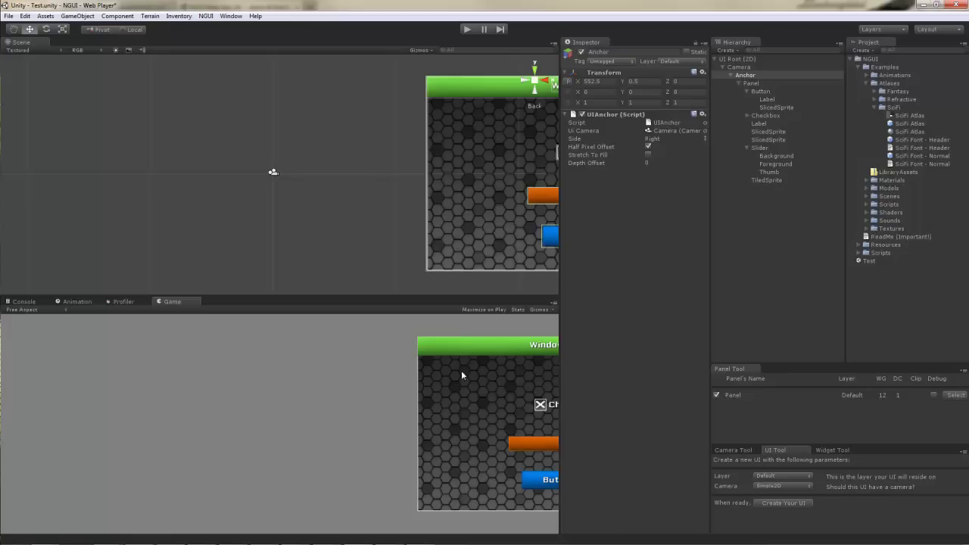
pyautogui.click(674, 140)
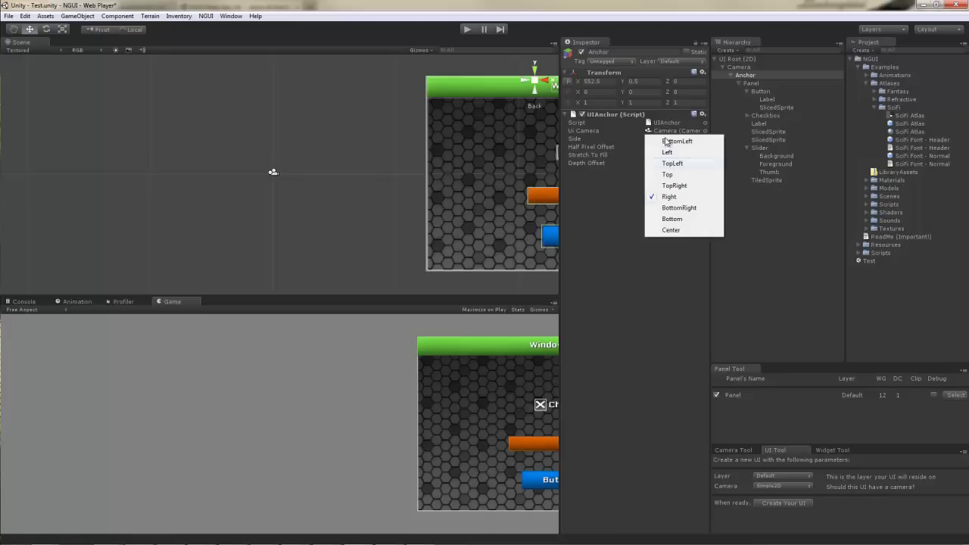
pyautogui.click(671, 230)
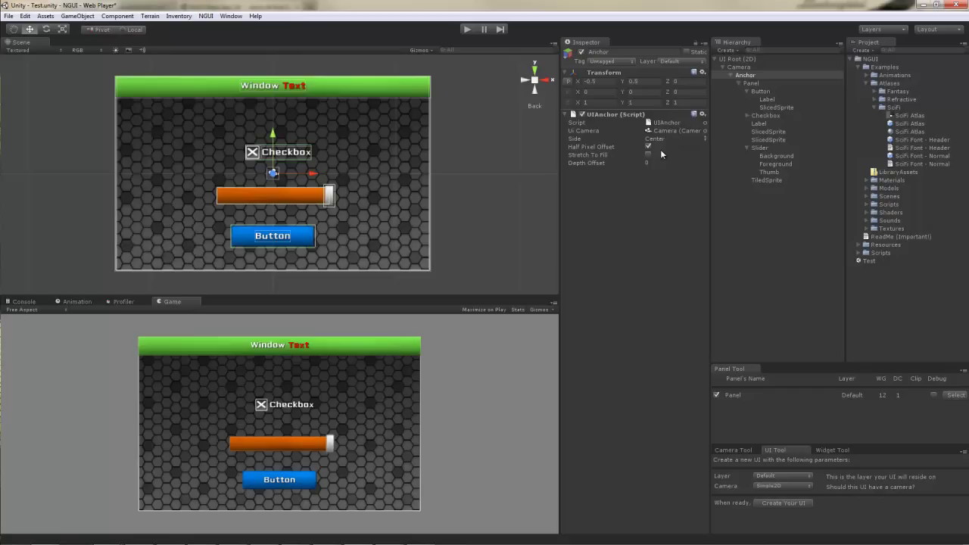
# Select Panel and add a honeycomb TiledSprite widget to it.
pyautogui.press('Down')
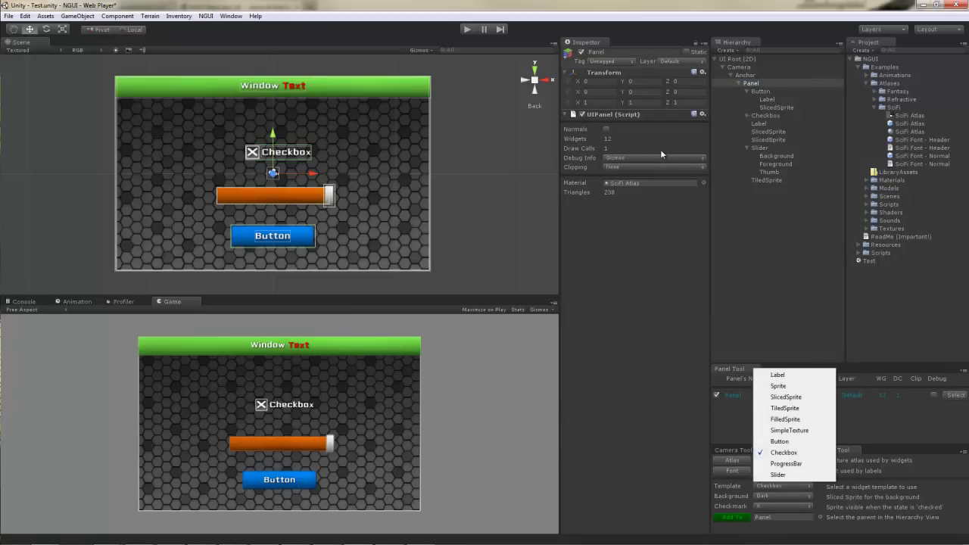
pyautogui.press('Up')
pyautogui.press('Up')
pyautogui.press('Up')
pyautogui.press('Up')
pyautogui.press('Return')
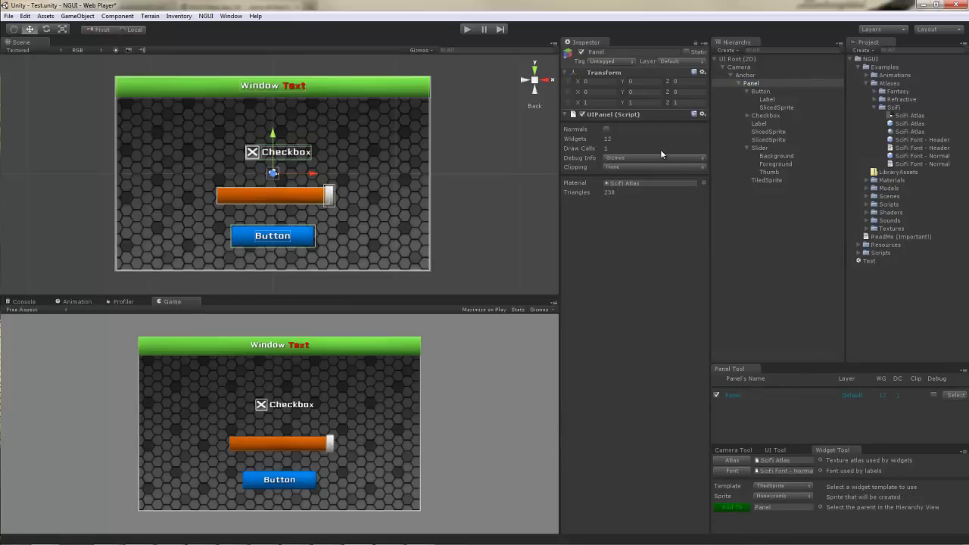
pyautogui.press('Return')
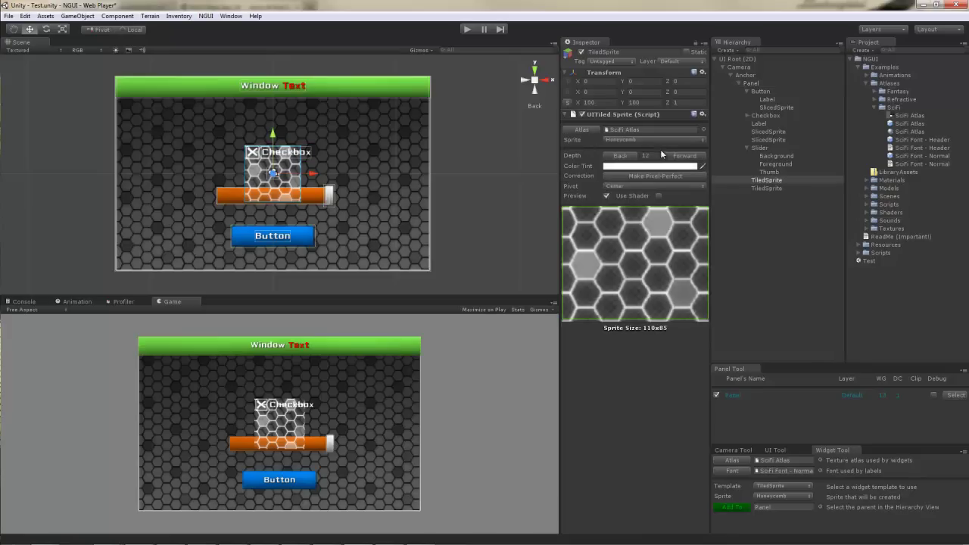
# Attach a UIAnchor to the honeycomb TiledSprite with TopLeft pivot, then frame it in the scene.
pyautogui.write('UIAnchor')
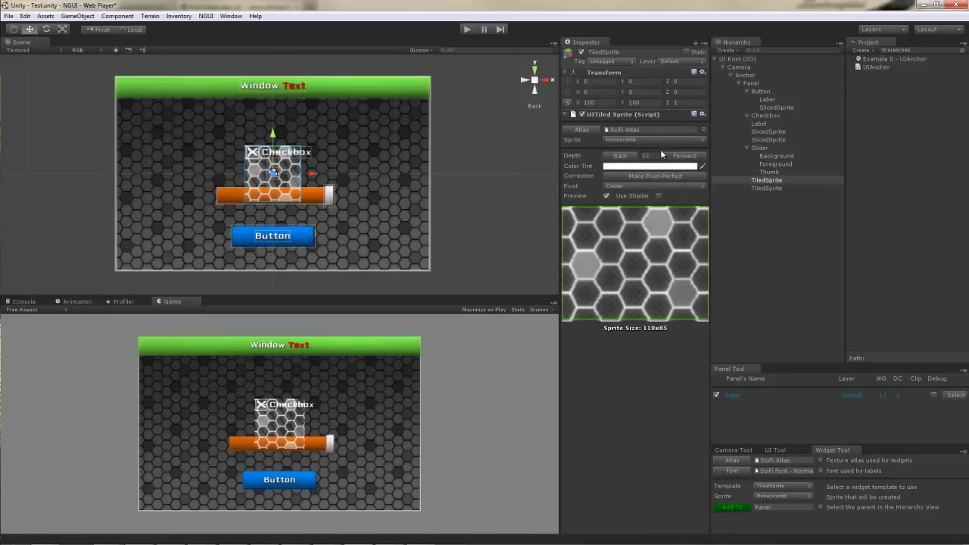
pyautogui.moveTo(661, 155); pyautogui.dragTo(649, 157)
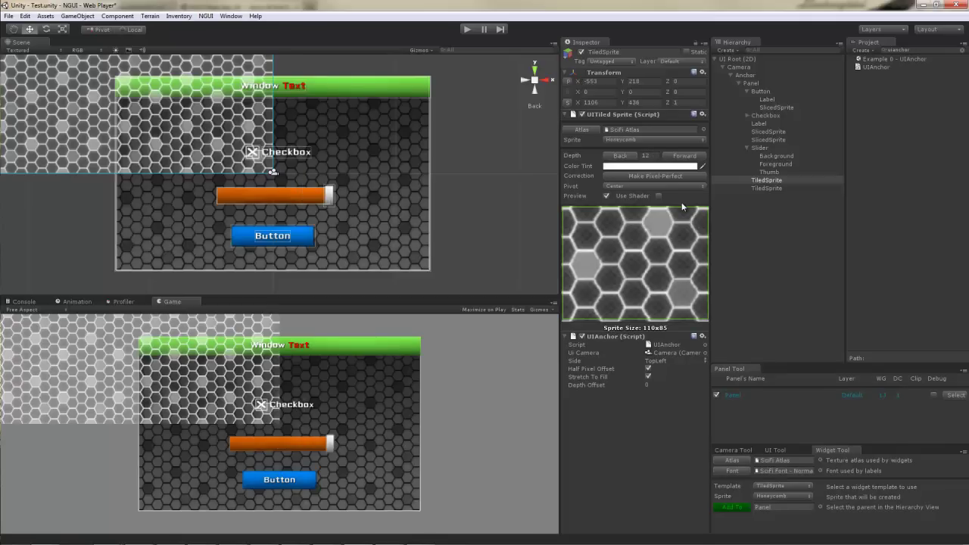
pyautogui.click(682, 186)
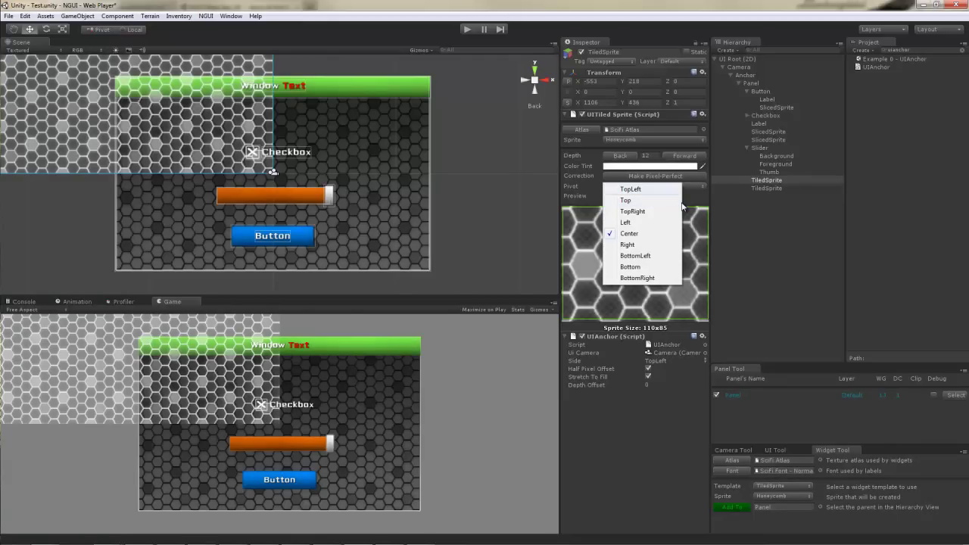
pyautogui.press('Return')
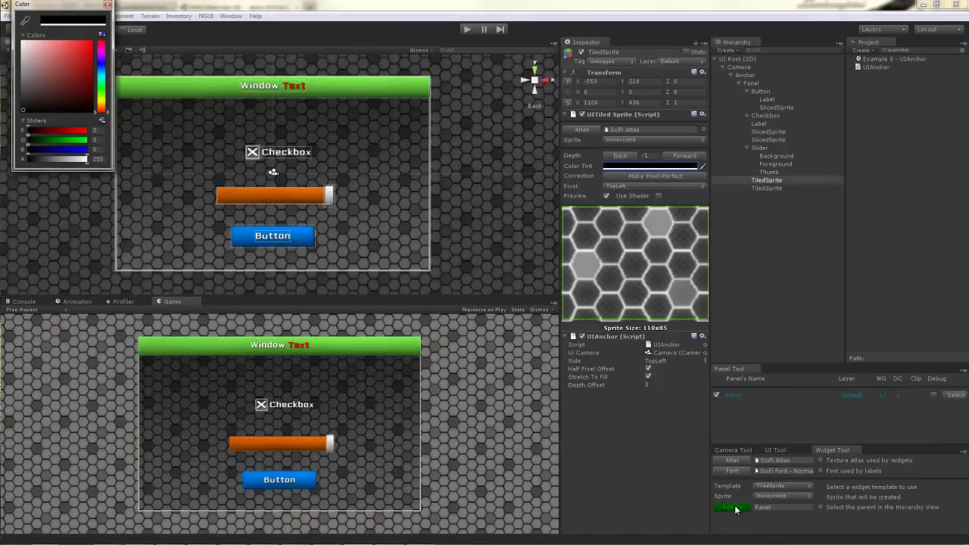
pyautogui.click(897, 51)
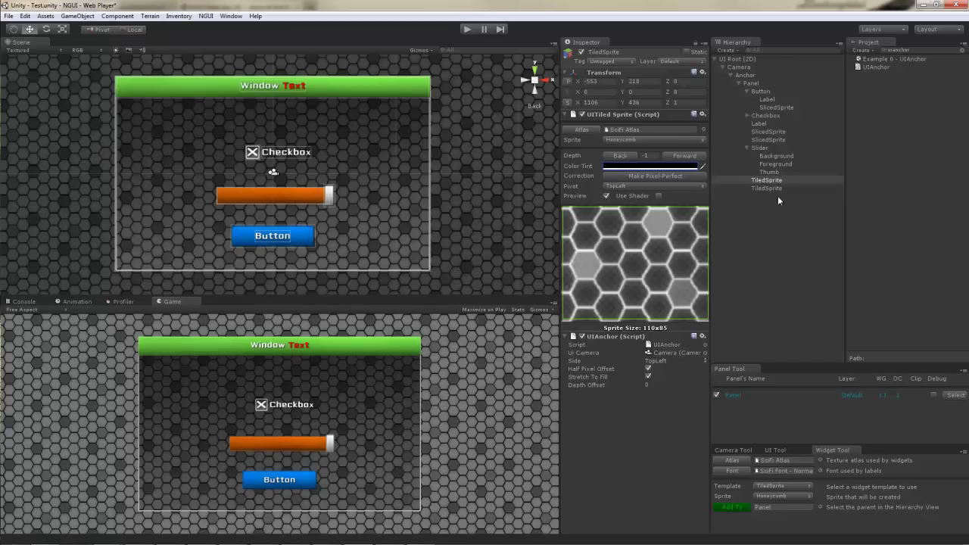
pyautogui.press('f')
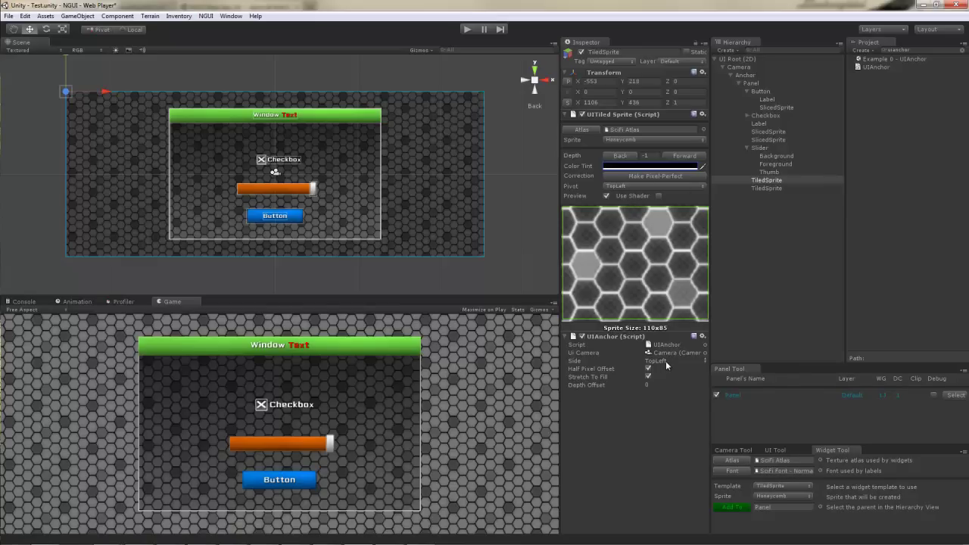
# Delete the full-screen honeycomb TiledSprite and switch to the Move tool.
pyautogui.press('Delete')
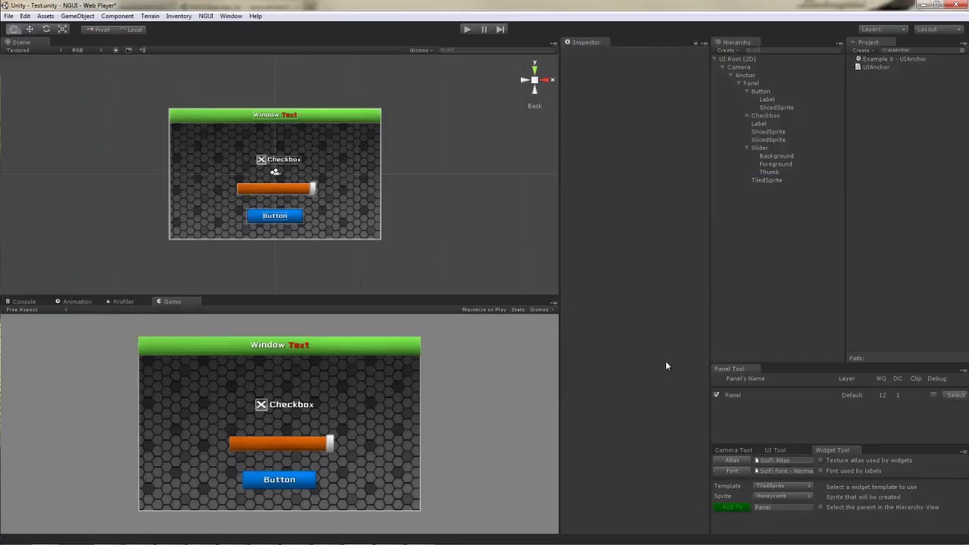
pyautogui.press('w')
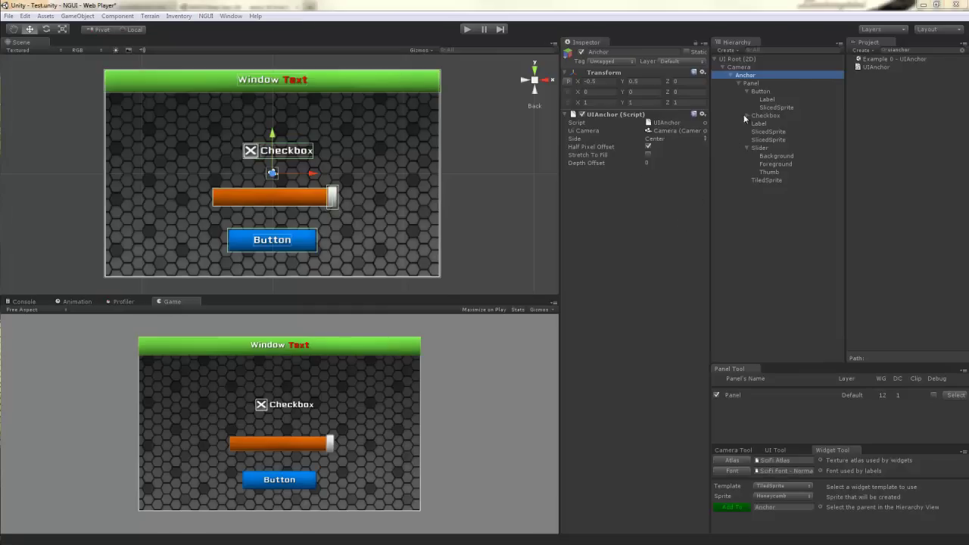
# Slide the Panel along X twice, undoing each move to keep it at 0, 0, 0.
pyautogui.click(756, 84)
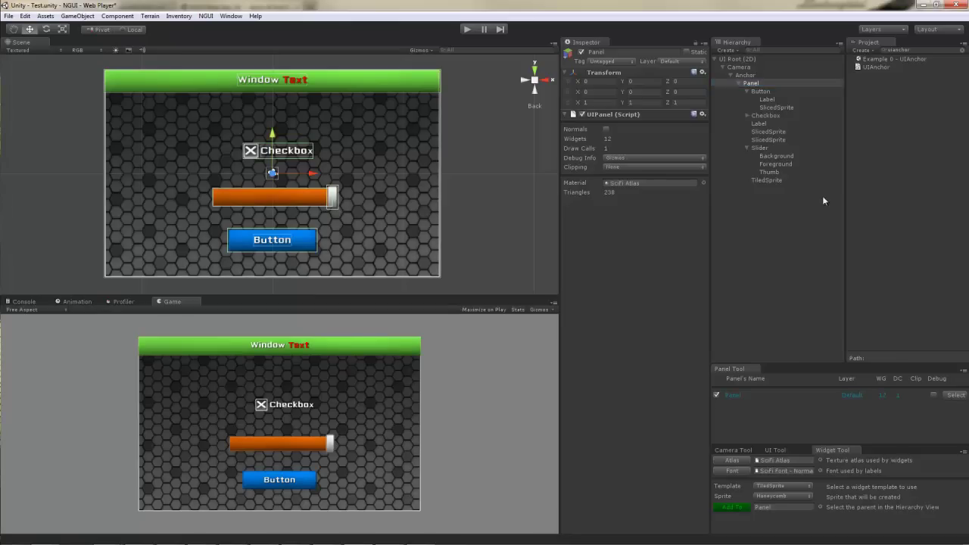
pyautogui.moveTo(309, 178)
pyautogui.mouseDown()
pyautogui.moveTo(265, 178)
pyautogui.moveTo(399, 178)
pyautogui.moveTo(215, 179)
pyautogui.moveTo(343, 178)
pyautogui.moveTo(300, 179)
pyautogui.mouseUp()
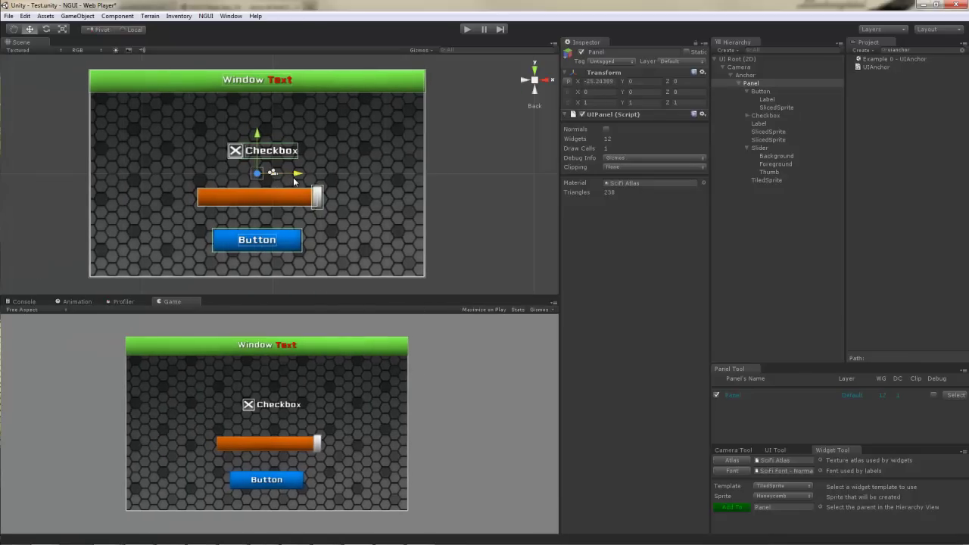
pyautogui.hotkey('ctrl', 'z')
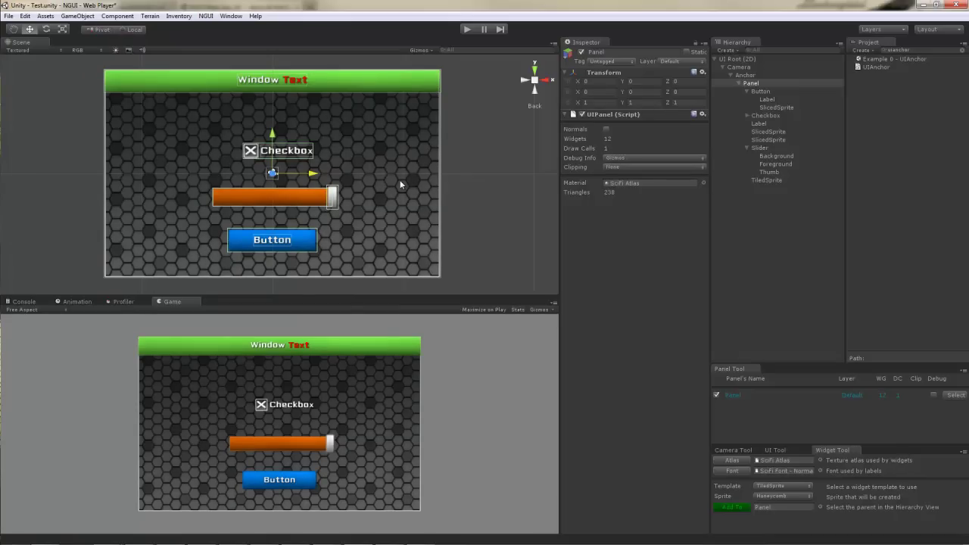
pyautogui.moveTo(313, 174); pyautogui.dragTo(286, 180)
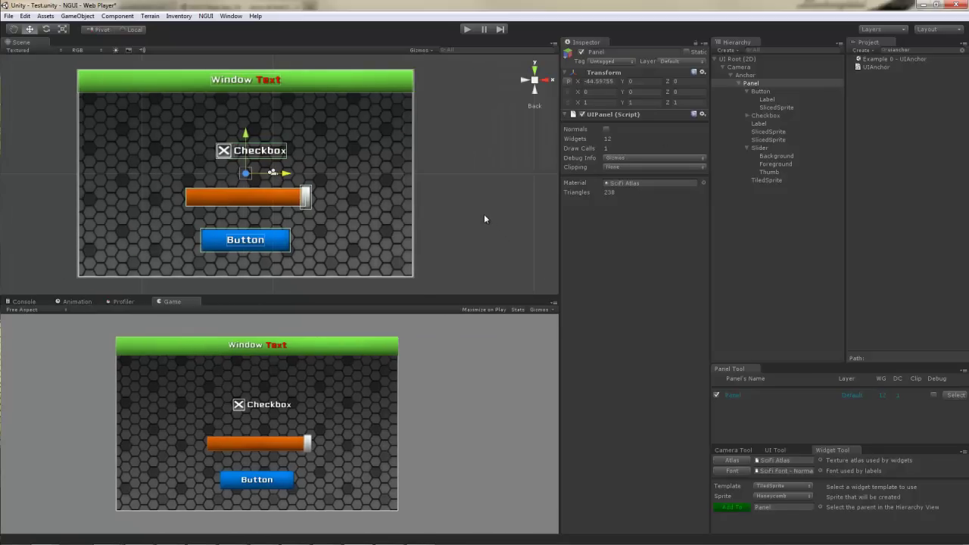
pyautogui.hotkey('ctrl', 'z')
# Inspect the Button's Label and SlicedSprite children, test-nudging the Label and undoing it.
pyautogui.click(767, 84)
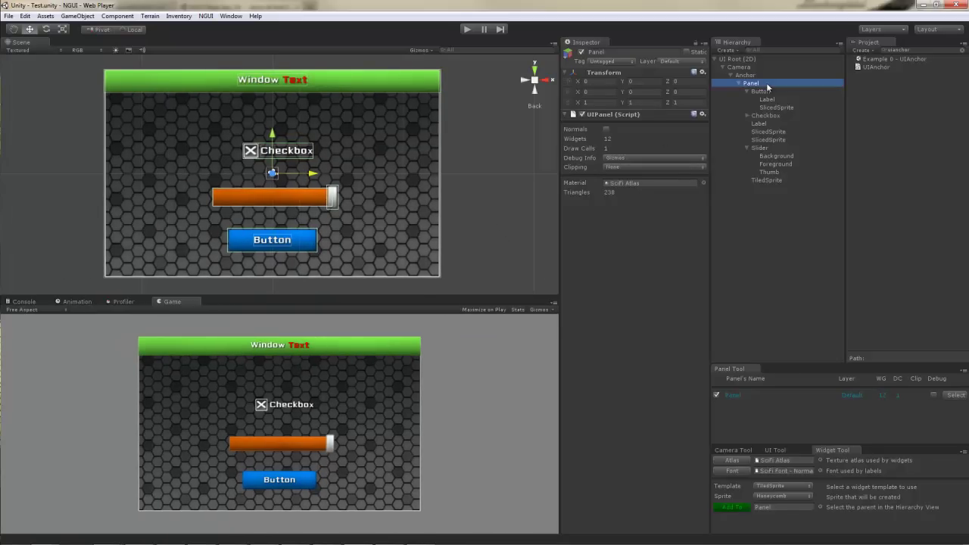
pyautogui.click(759, 92)
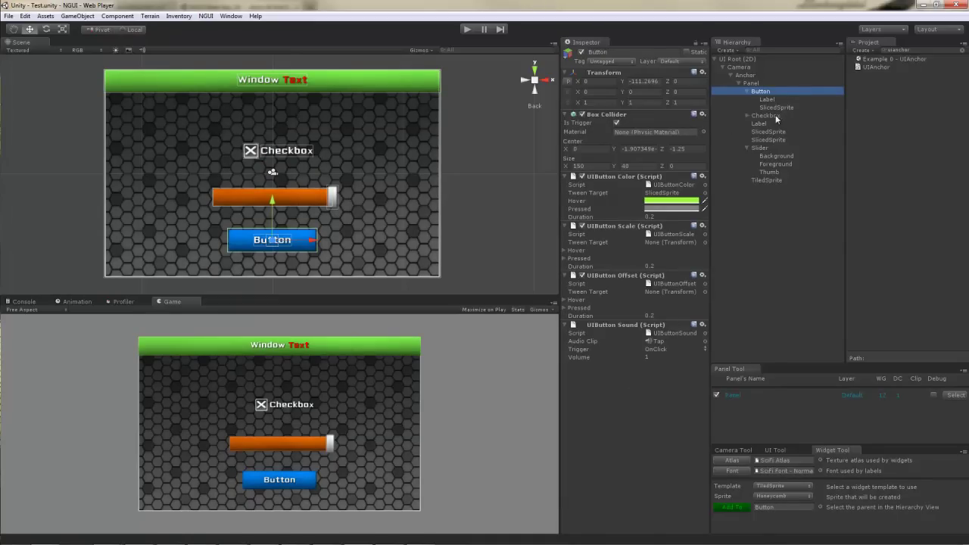
pyautogui.click(776, 101)
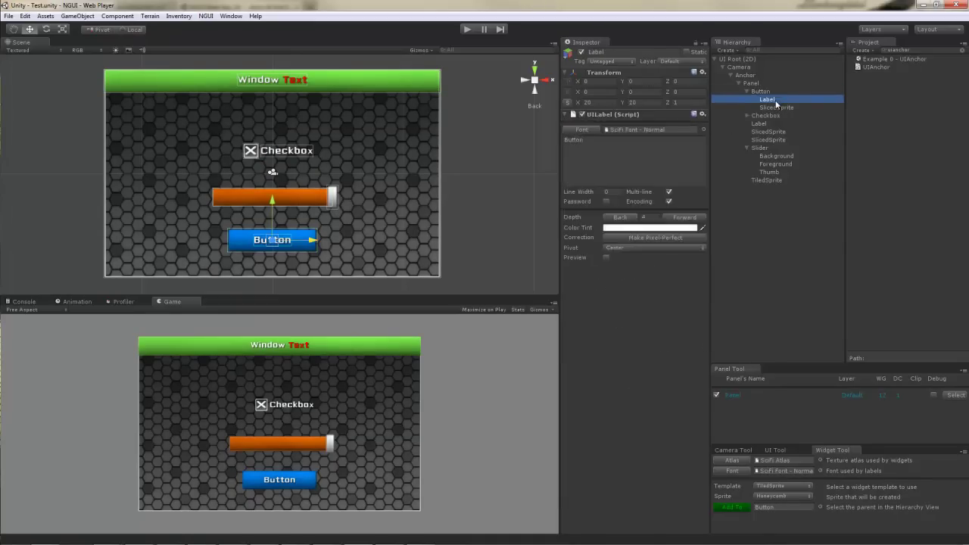
pyautogui.click(782, 107)
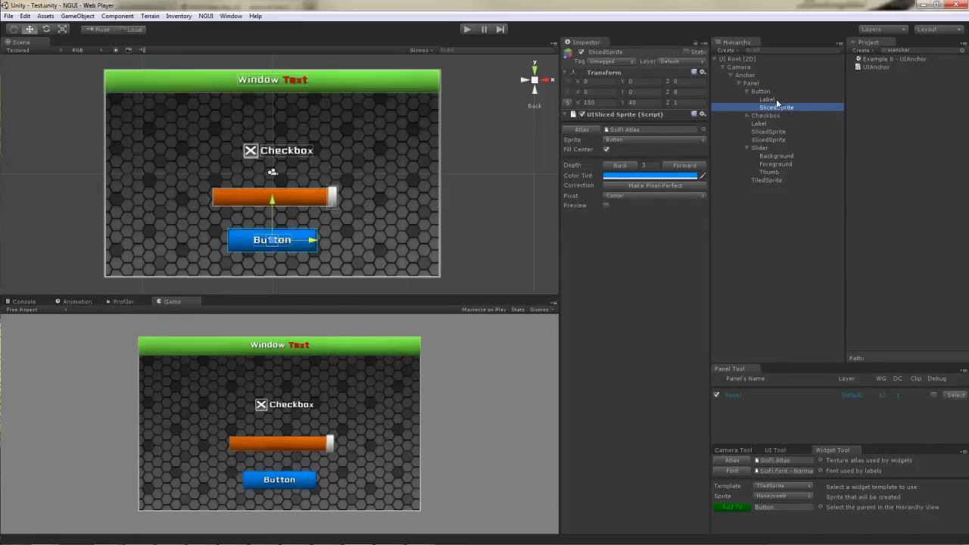
pyautogui.click(776, 100)
pyautogui.moveTo(313, 240)
pyautogui.mouseDown()
pyautogui.moveTo(336, 246)
pyautogui.moveTo(329, 242)
pyautogui.mouseUp()
pyautogui.hotkey('ctrl', 'z')
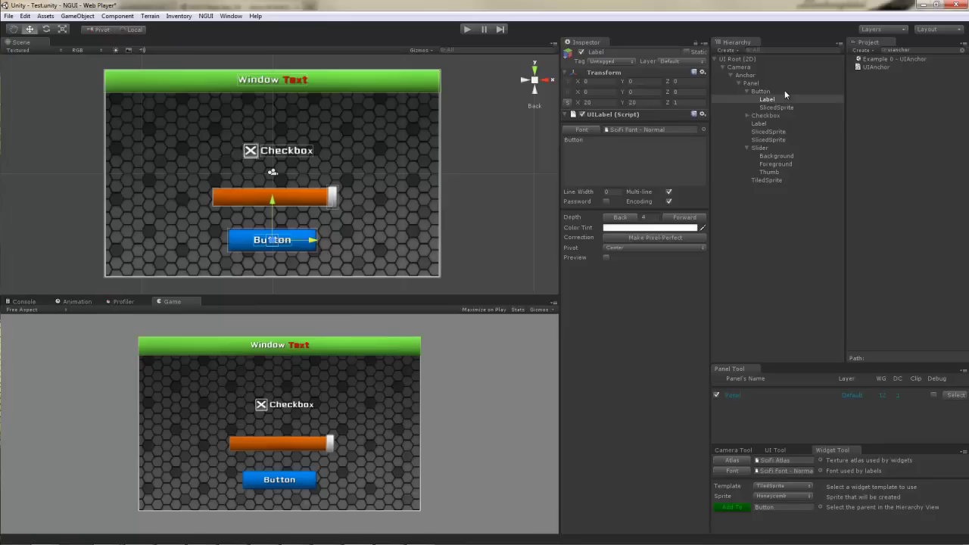
pyautogui.click(785, 91)
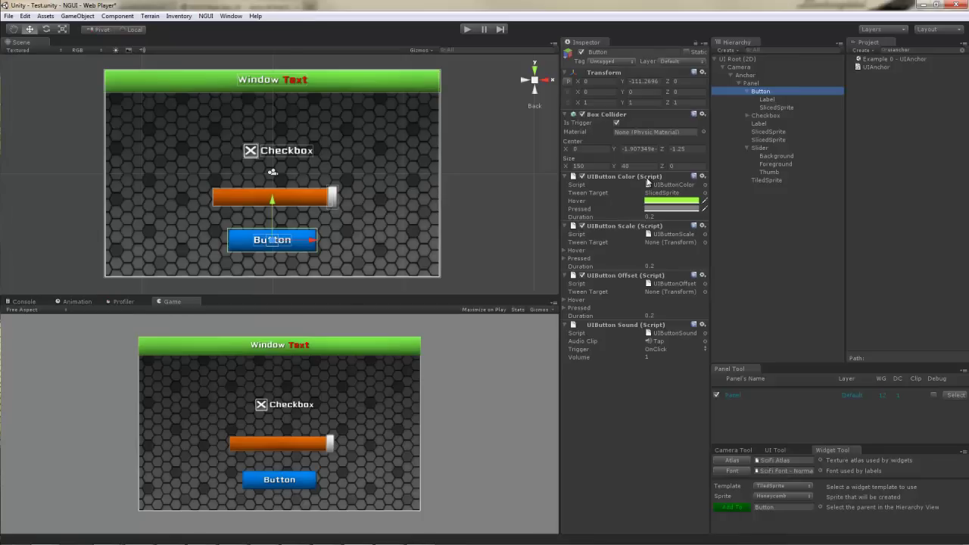
# Locate the UIButtonColor script in the project and inspect its SlicedSprite tween target.
pyautogui.click(644, 184)
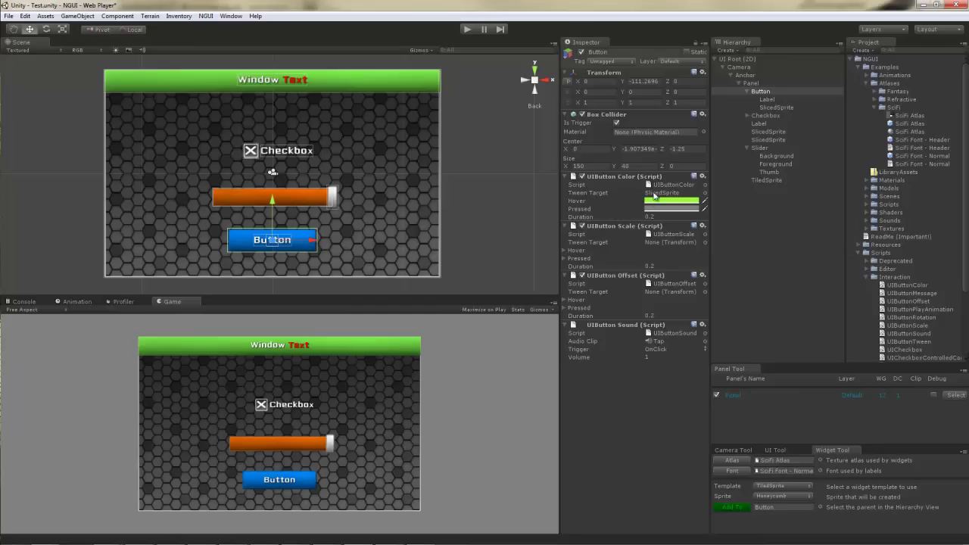
pyautogui.click(661, 193)
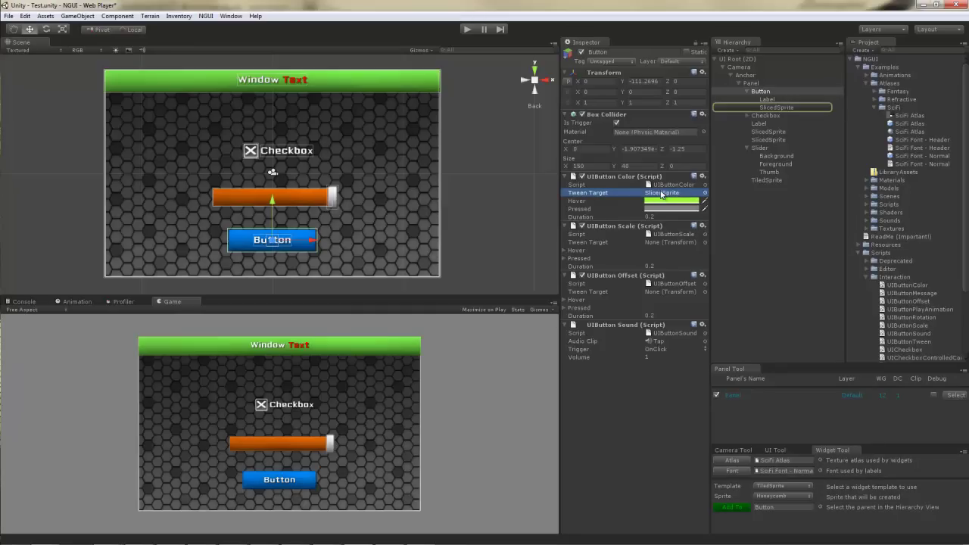
pyautogui.click(782, 107)
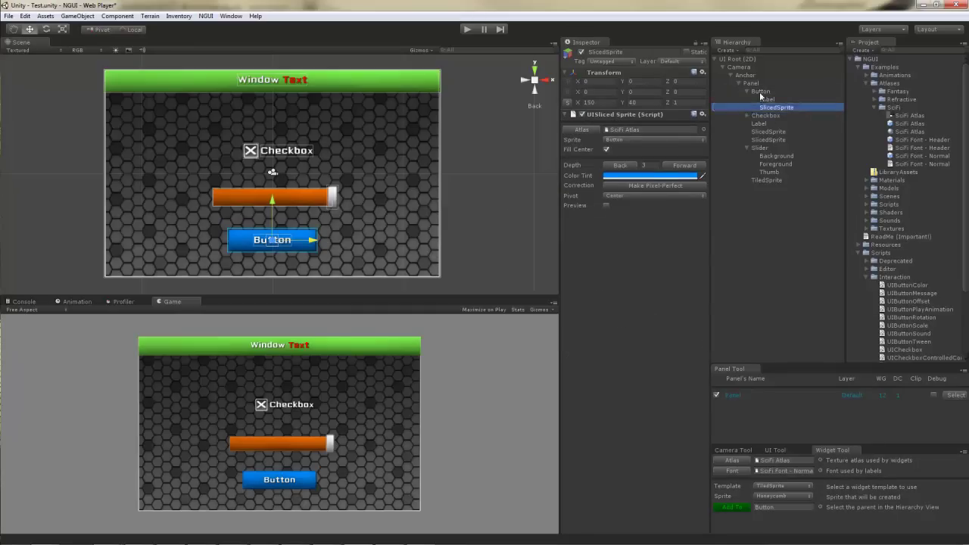
pyautogui.click(761, 91)
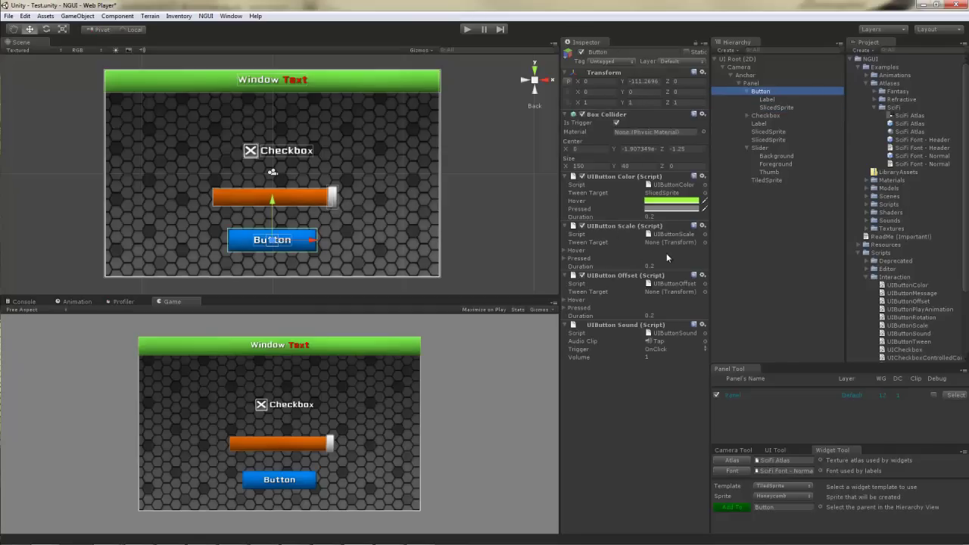
# Expand the UIButton Scale Hover (1.1) and Pressed (1.05) values.
pyautogui.click(565, 259)
pyautogui.click(565, 250)
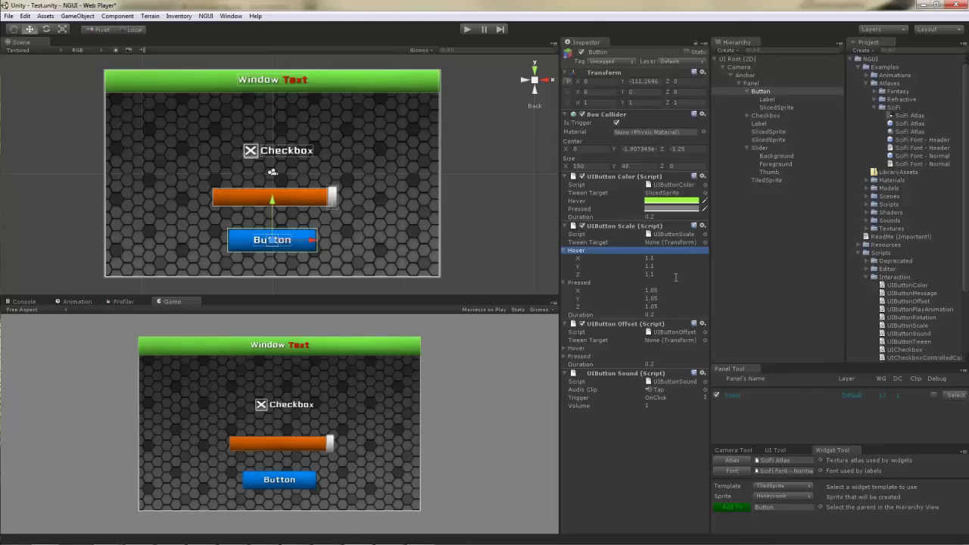
pyautogui.click(664, 193)
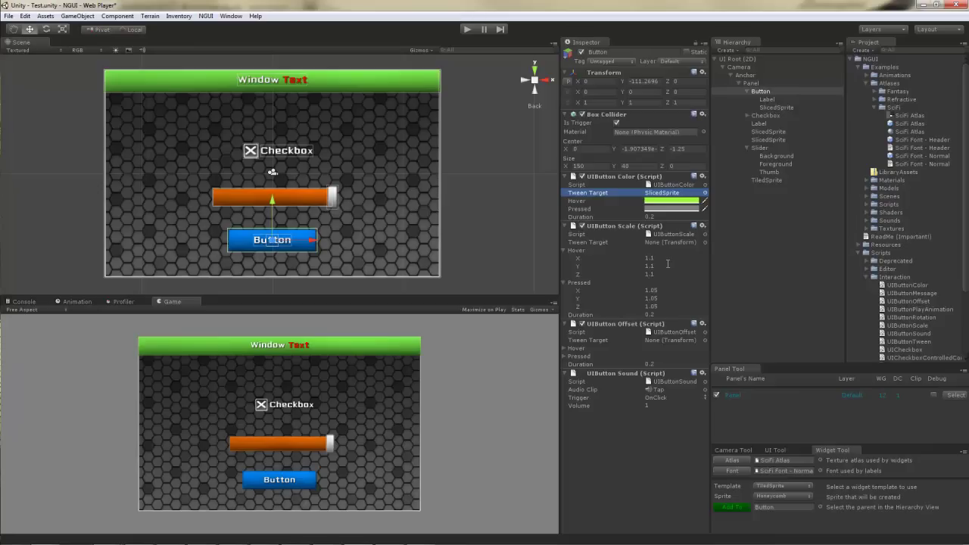
# Set the Button's UIButton Scale hover values to X 1.4, Y 1, Z 1.
pyautogui.click(668, 266)
pyautogui.write('1')
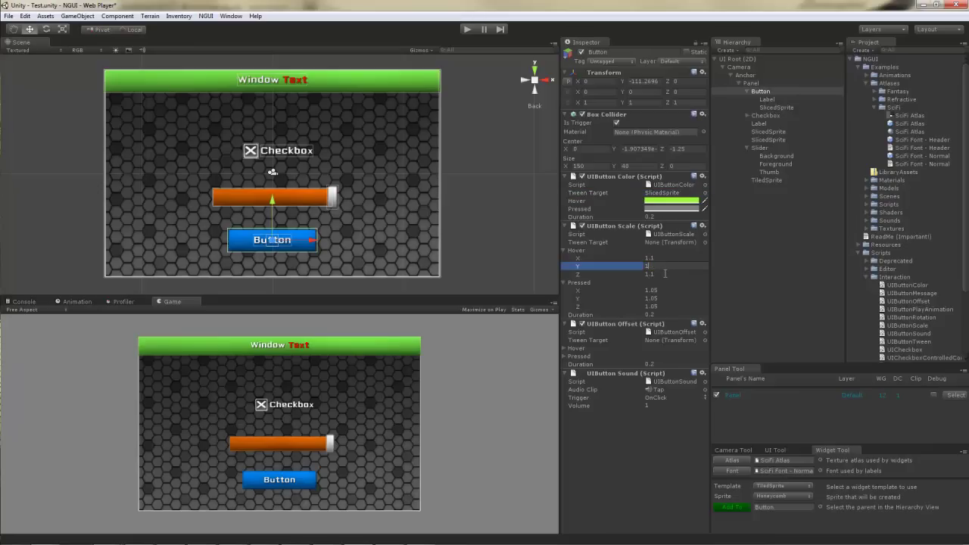
pyautogui.click(665, 273)
pyautogui.write('1')
pyautogui.click(657, 258)
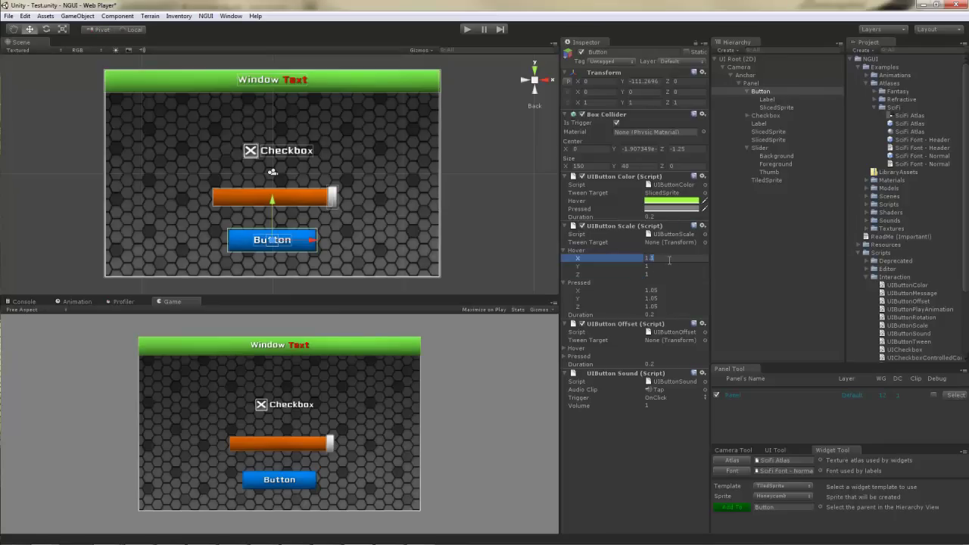
pyautogui.press('Return')
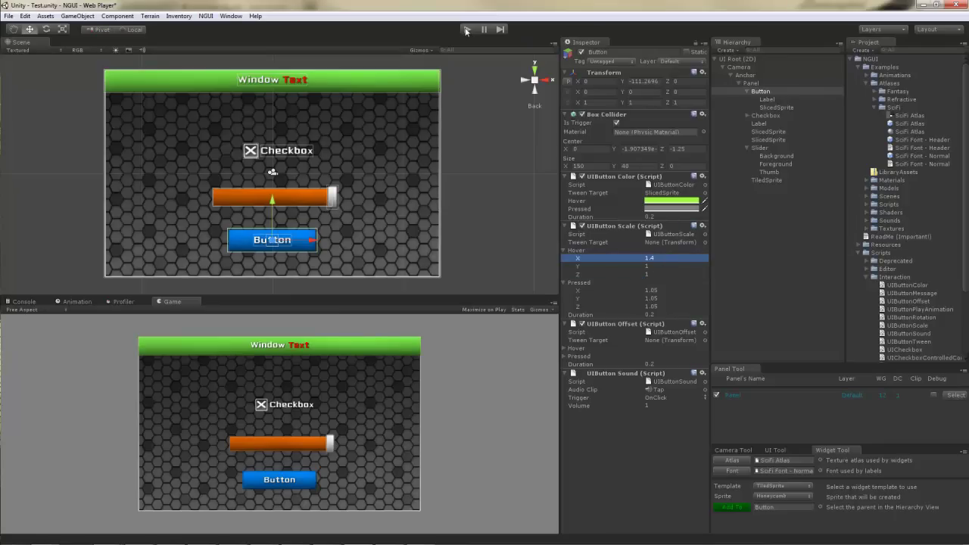
# Run the game, hover and click the button to check the horizontal stretch, then stop.
pyautogui.click(466, 30)
pyautogui.hotkey('ctrl', 'p')
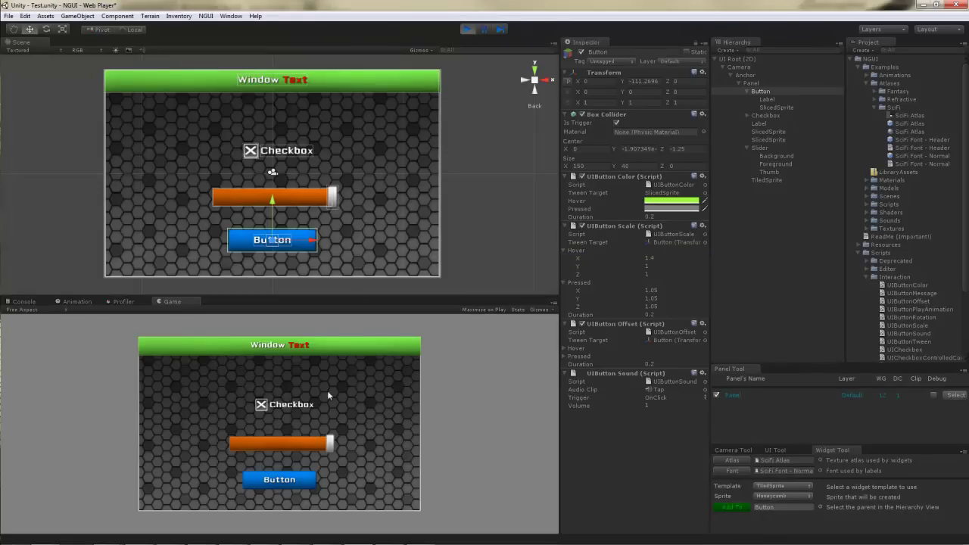
pyautogui.click(288, 483)
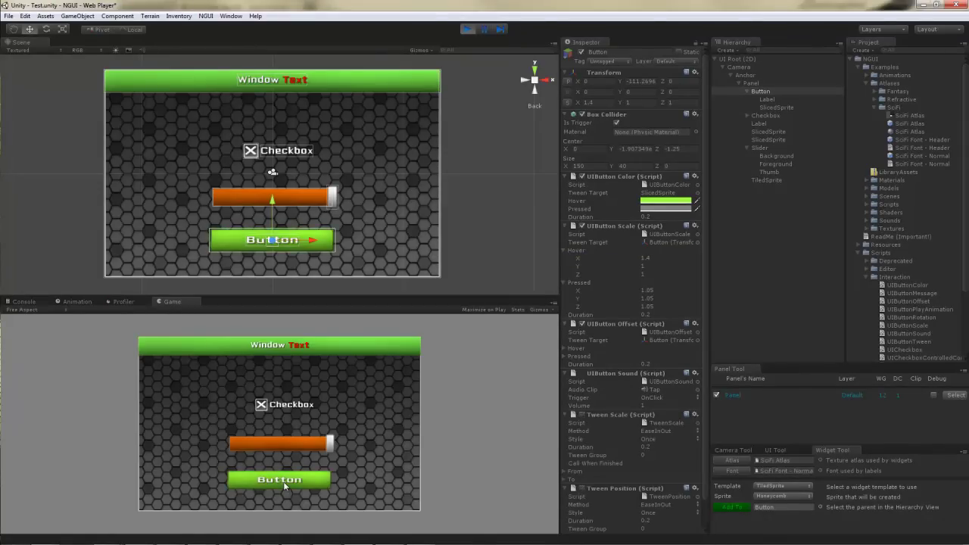
pyautogui.click(467, 29)
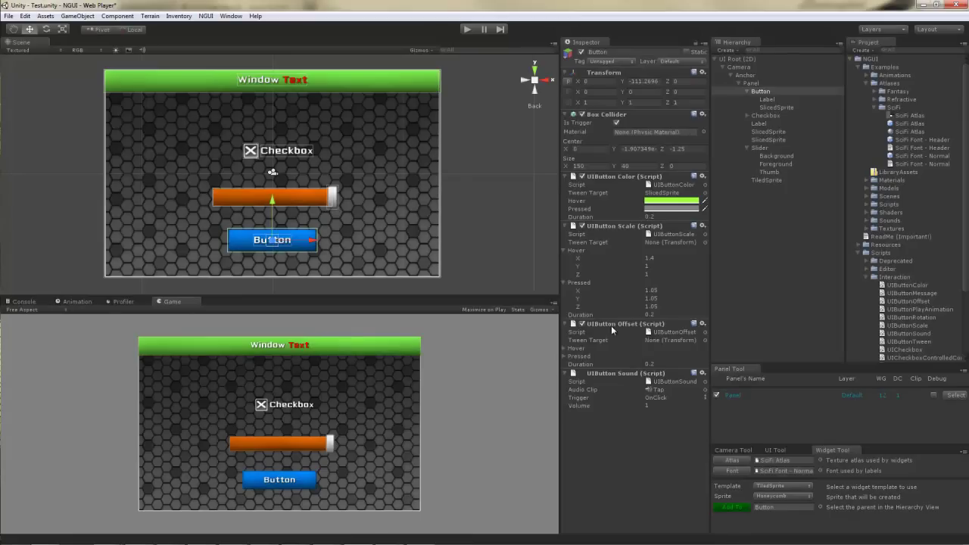
# Expand the hover (0,0,0) and pressed (2,-2,0) offsets and review sound triggers, keeping OnClick.
pyautogui.click(563, 356)
pyautogui.click(563, 349)
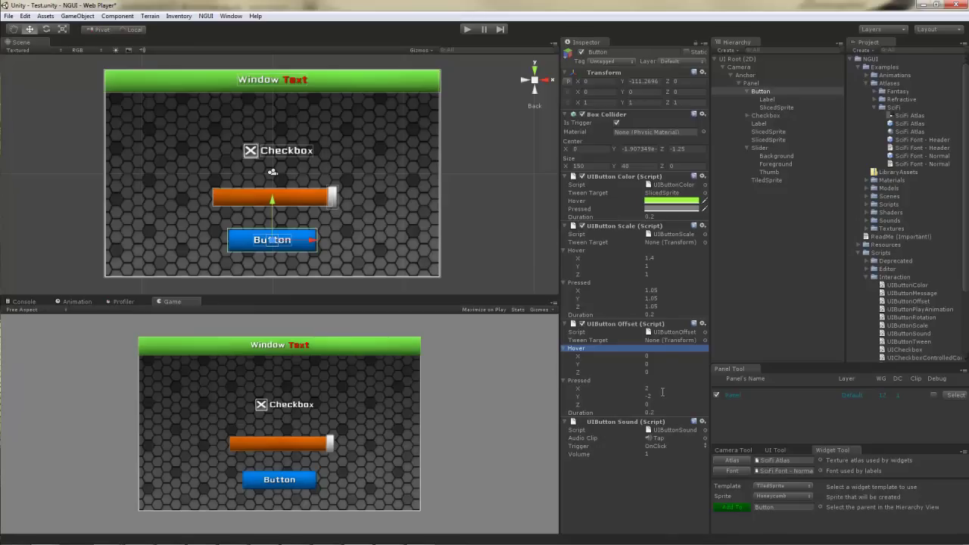
pyautogui.click(664, 446)
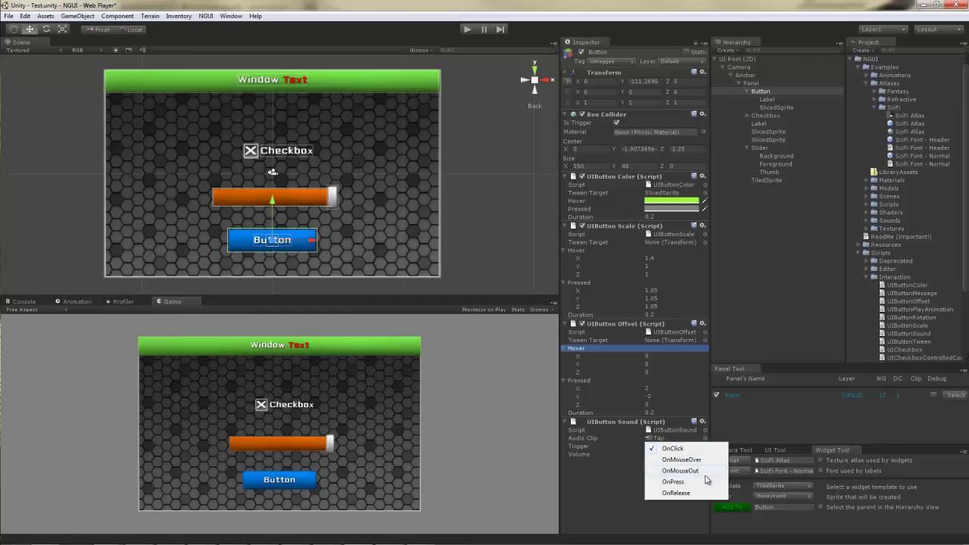
pyautogui.click(599, 482)
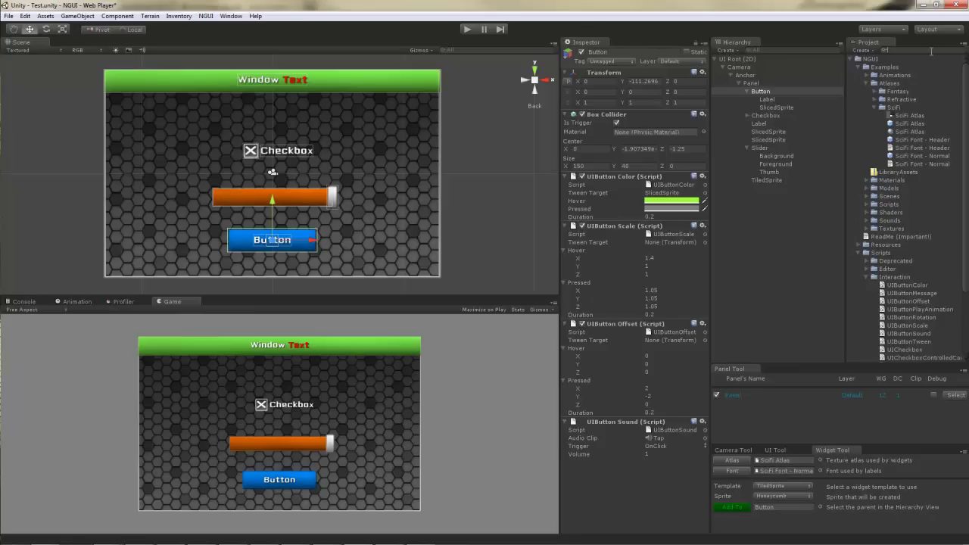
# Add a second UIButton Sound to the Button with trigger OnMouseOver and the Swipe clip.
pyautogui.click(931, 51)
pyautogui.write('UIButtonS')
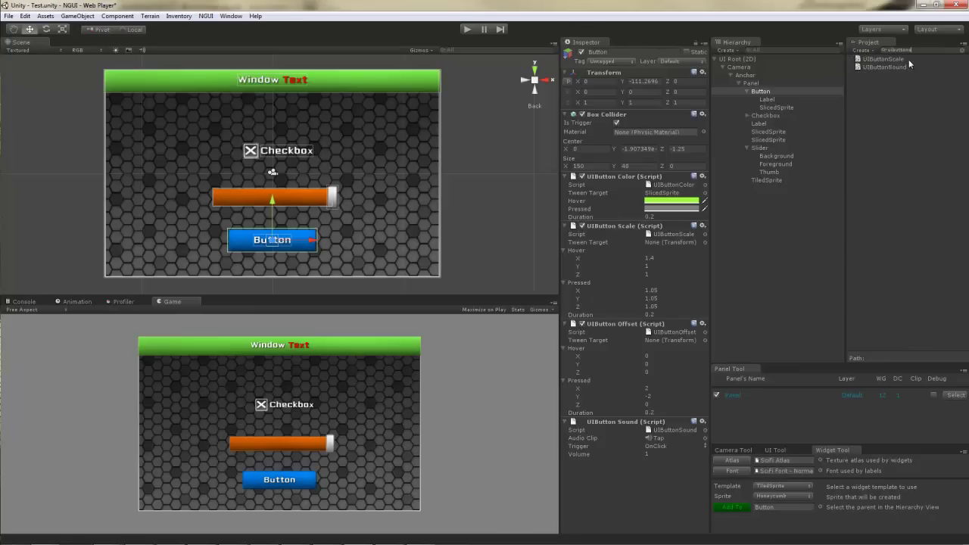
pyautogui.moveTo(910, 65); pyautogui.dragTo(604, 505)
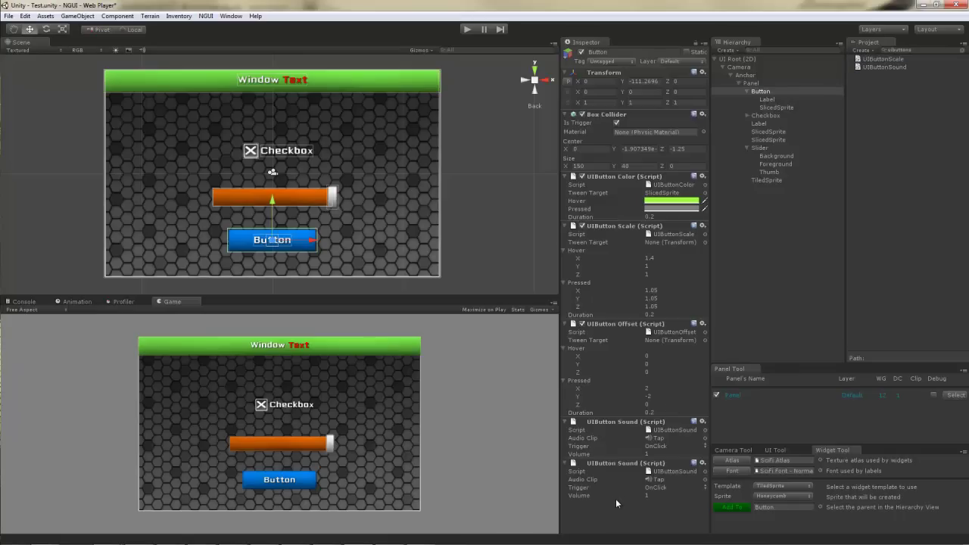
pyautogui.click(662, 488)
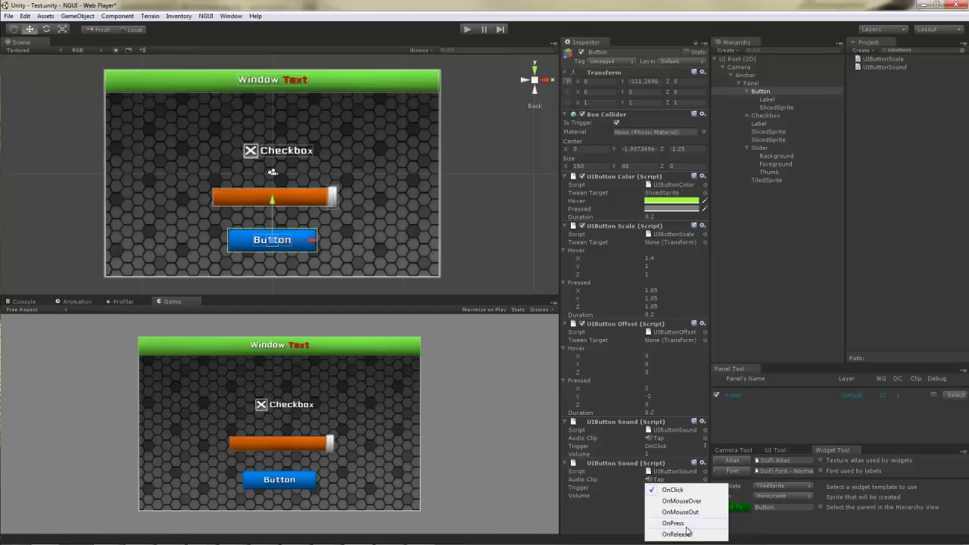
pyautogui.click(691, 501)
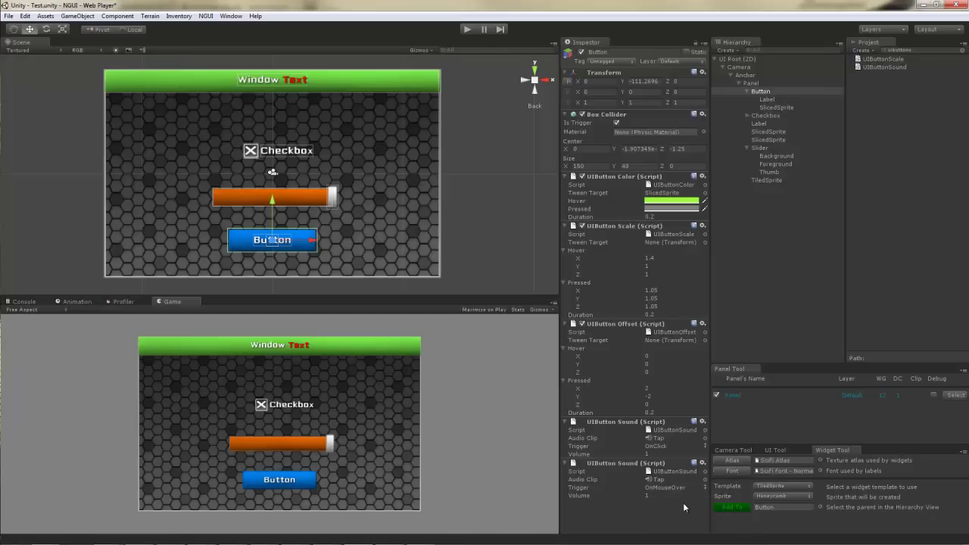
pyautogui.click(704, 479)
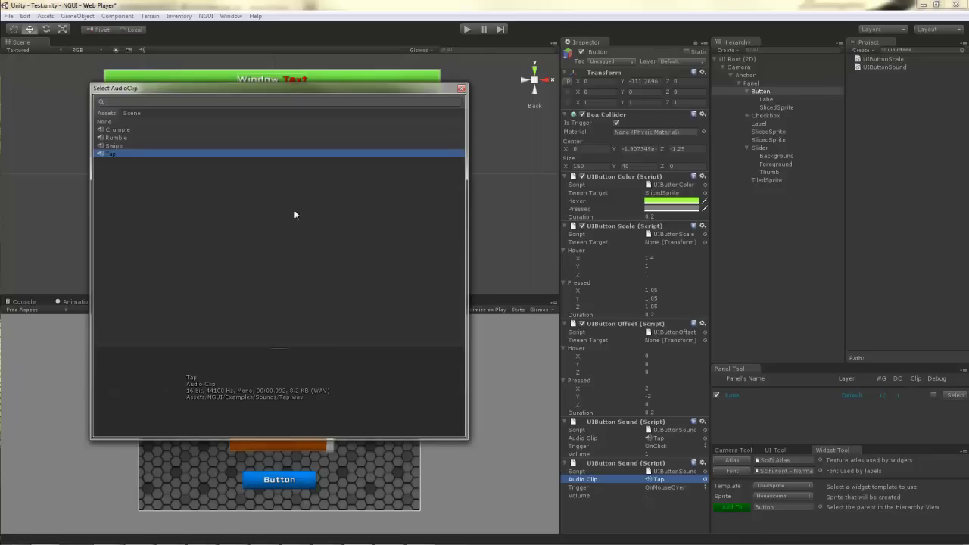
pyautogui.doubleClick(123, 148)
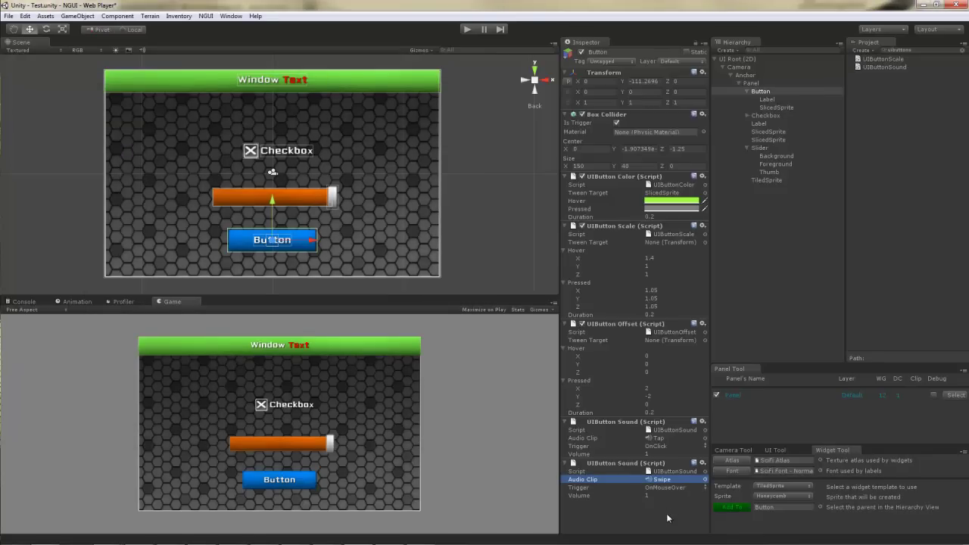
# Test the Swipe hover sound in play mode, then select the Checkbox object.
pyautogui.click(473, 29)
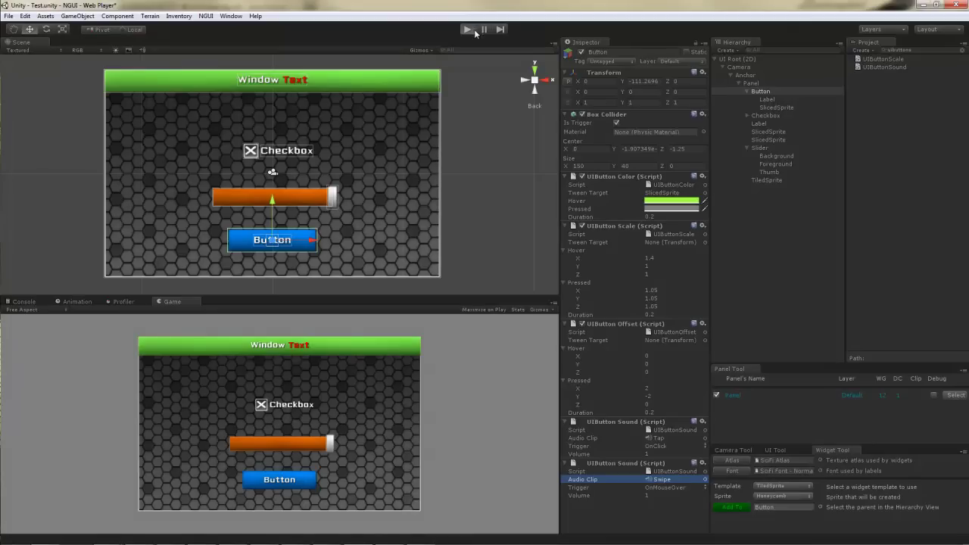
pyautogui.click(279, 482)
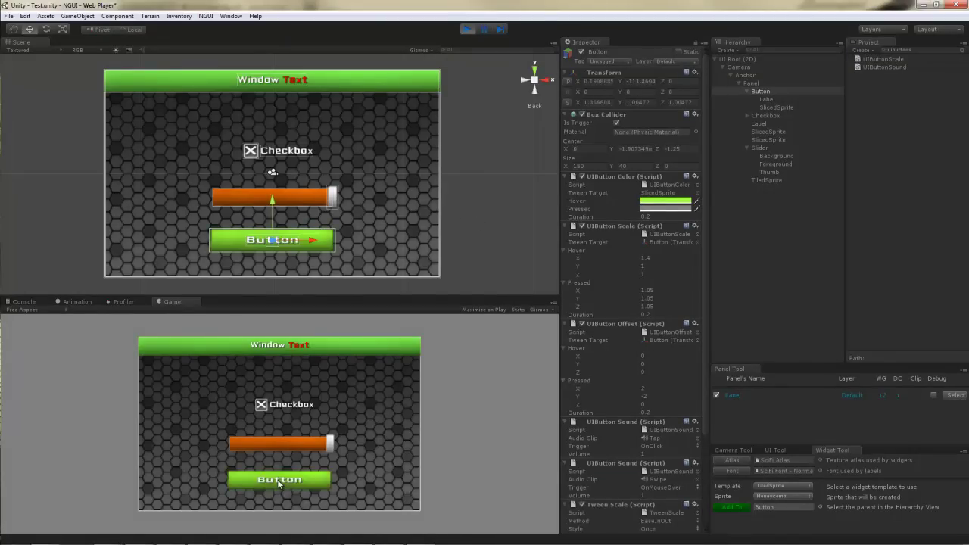
pyautogui.click(467, 30)
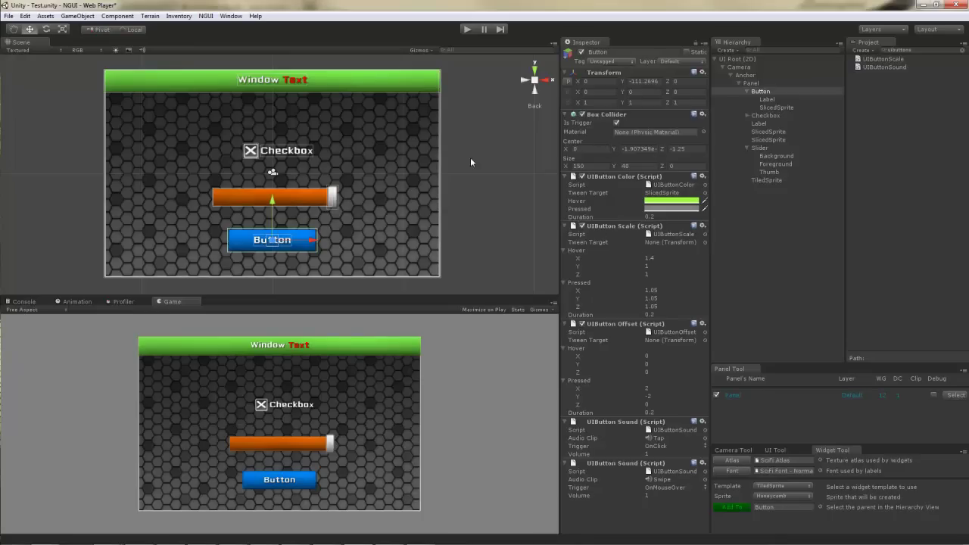
pyautogui.click(771, 116)
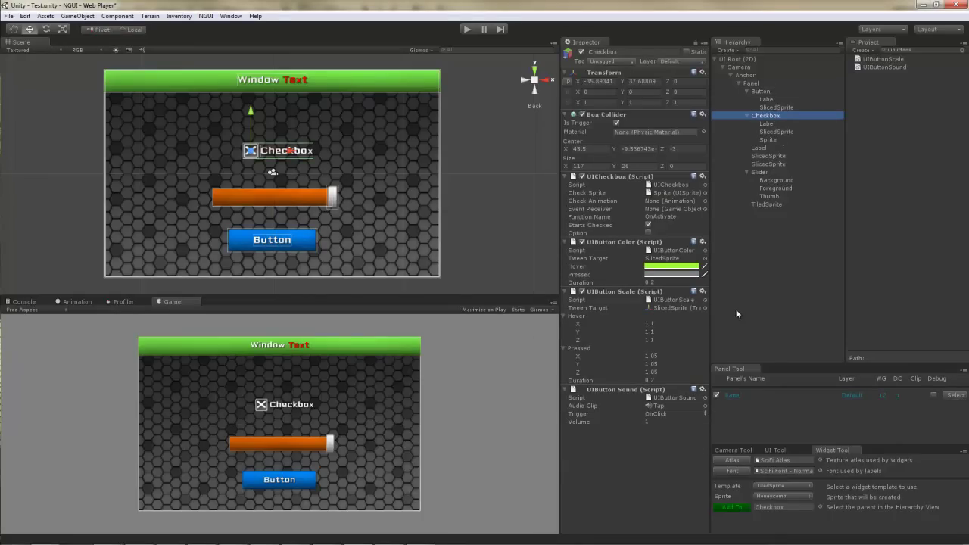
# Collapse the UIButton Scale foldouts and open the sprite picker for the Checkbox's Check Sprite.
pyautogui.press('Left')
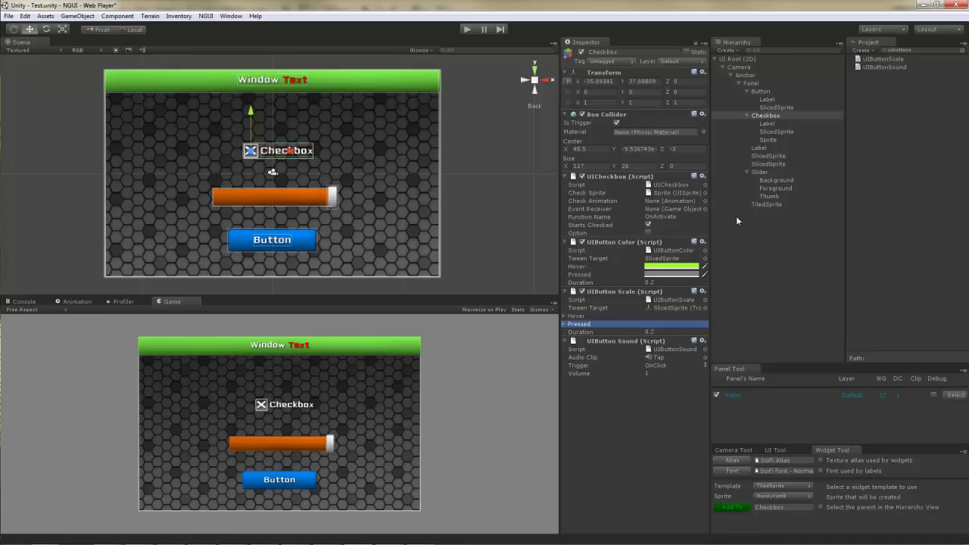
pyautogui.click(675, 195)
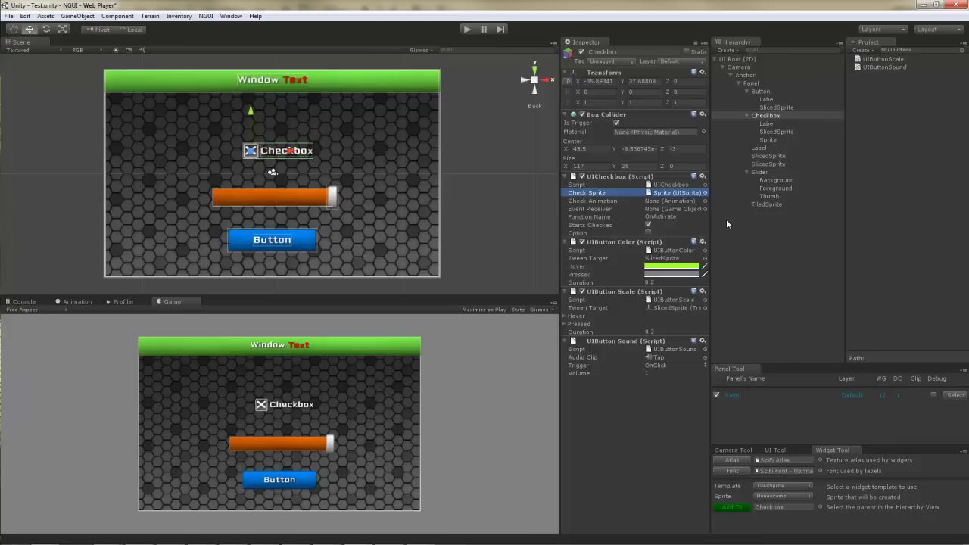
pyautogui.click(705, 193)
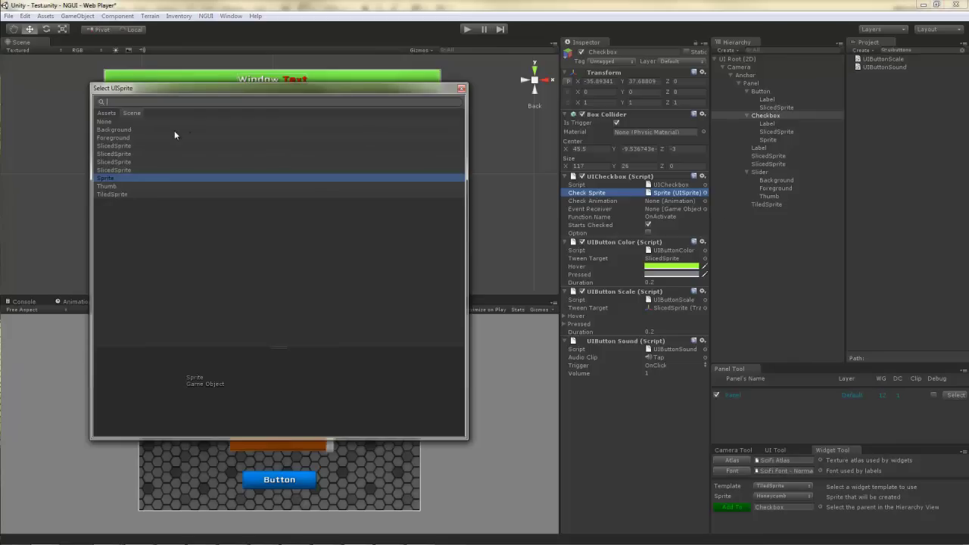
# Set the Checkbox's Check Sprite to None and look at the X check mark sprite.
pyautogui.doubleClick(109, 122)
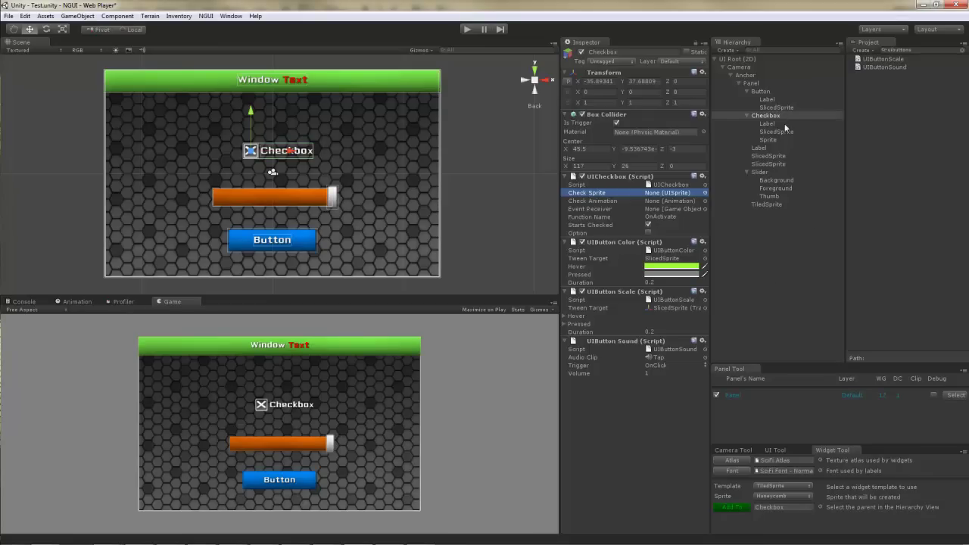
pyautogui.click(771, 139)
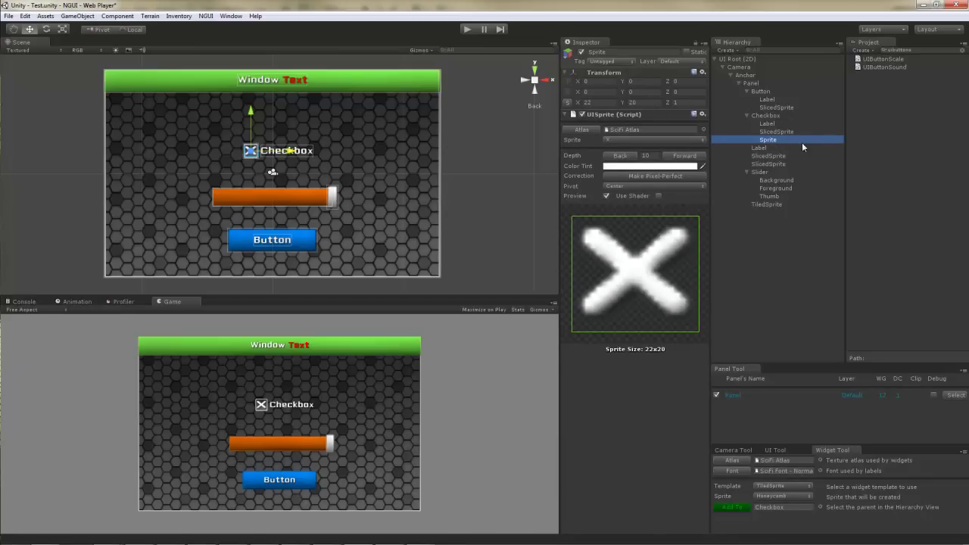
pyautogui.click(767, 115)
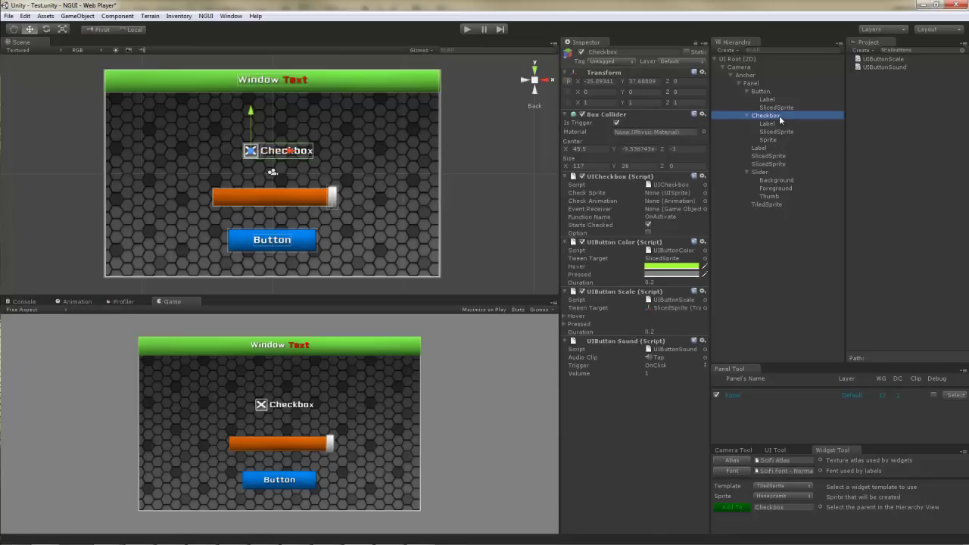
# Create a child object named 'Animation' under Checkbox and move the Sprite into it.
pyautogui.press('alt')
pyautogui.hotkey('alt', 'shift', 'n')
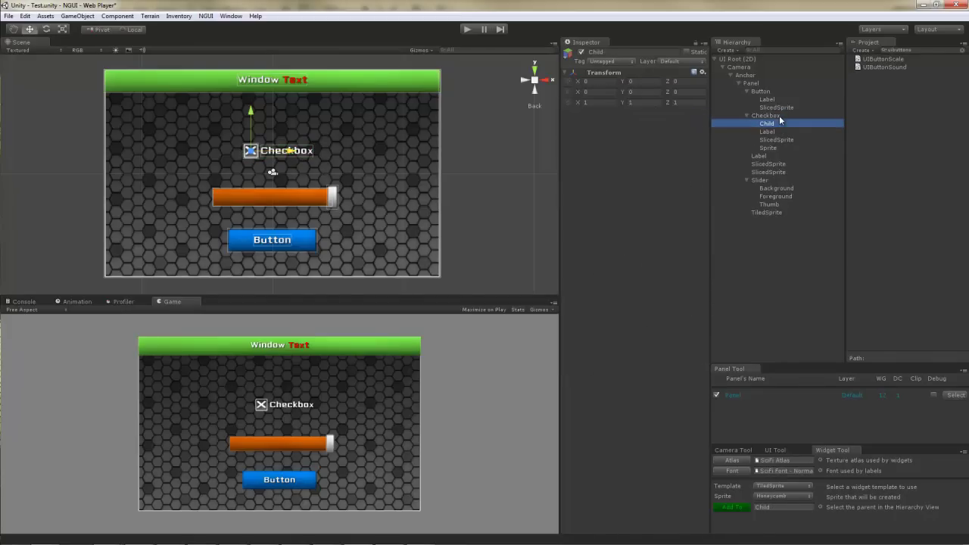
pyautogui.click(776, 122)
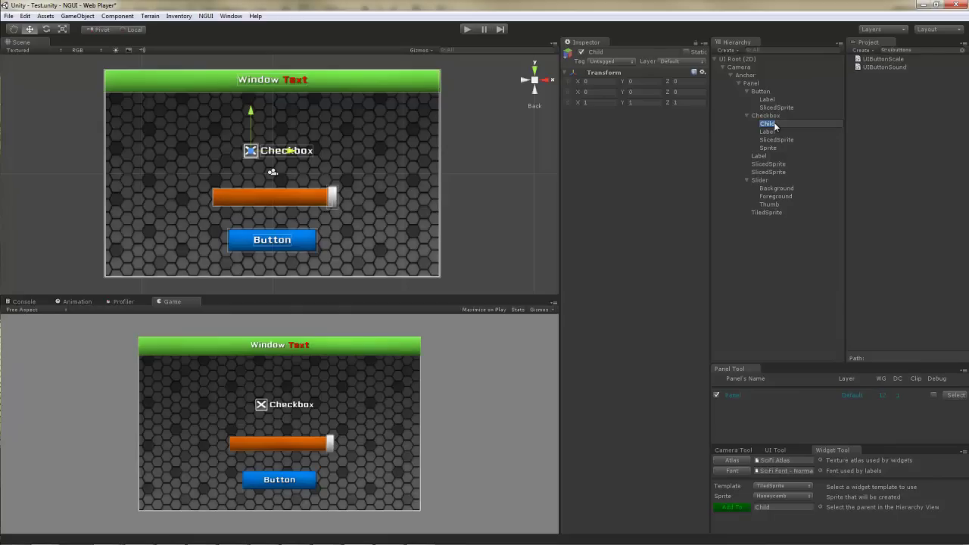
pyautogui.write('Animation')
pyautogui.press('Return')
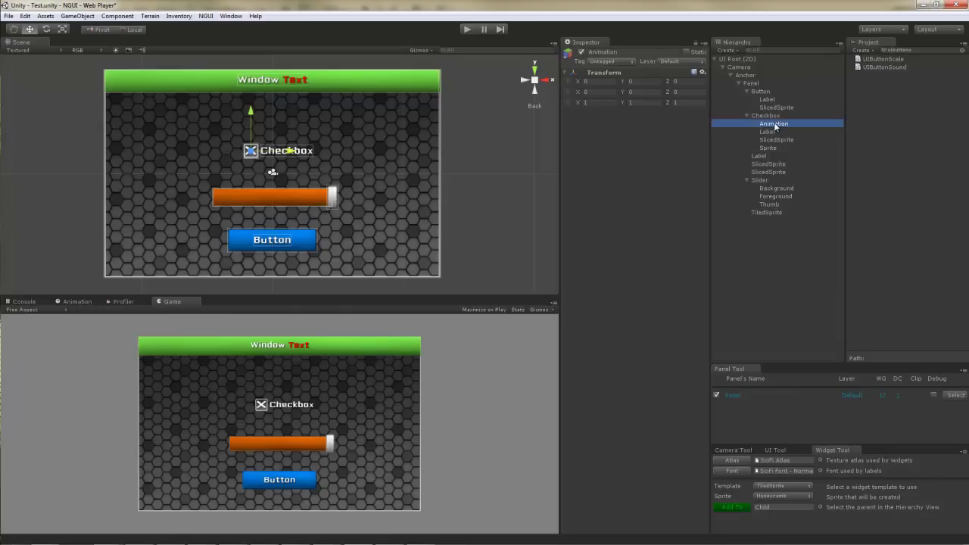
pyautogui.moveTo(772, 149); pyautogui.dragTo(773, 125)
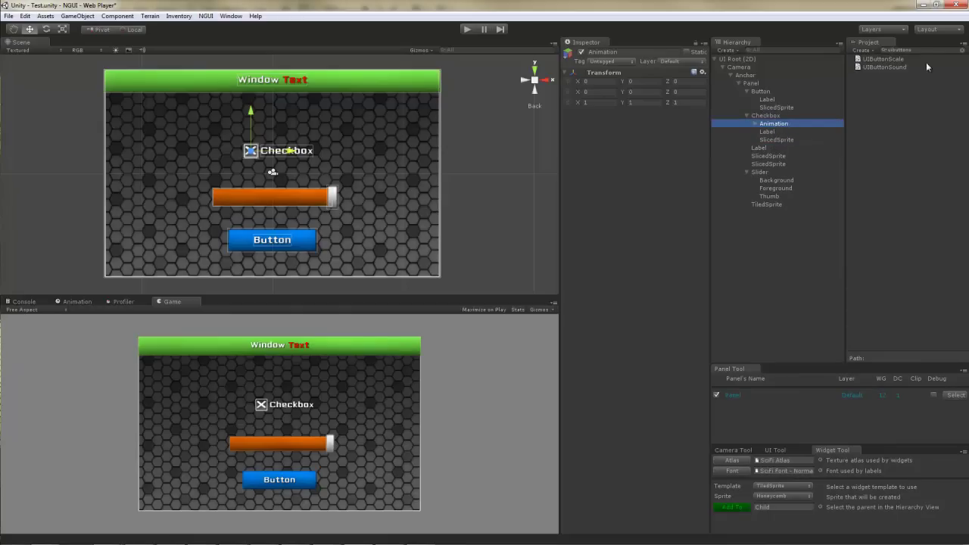
# Give Animation the Checkmark clip without auto-play and assign it as the Checkbox's Check Animation.
pyautogui.click(963, 50)
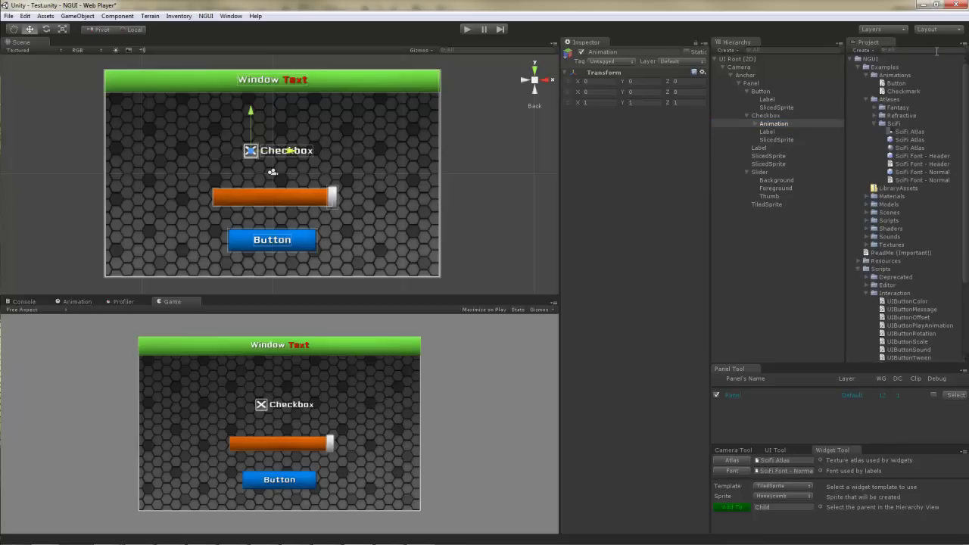
pyautogui.click(902, 92)
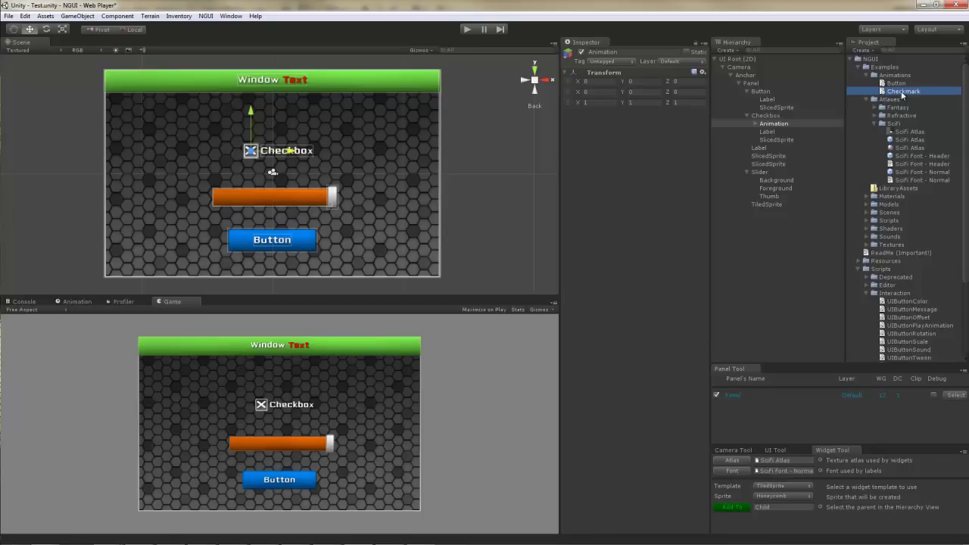
pyautogui.moveTo(902, 94); pyautogui.dragTo(780, 126)
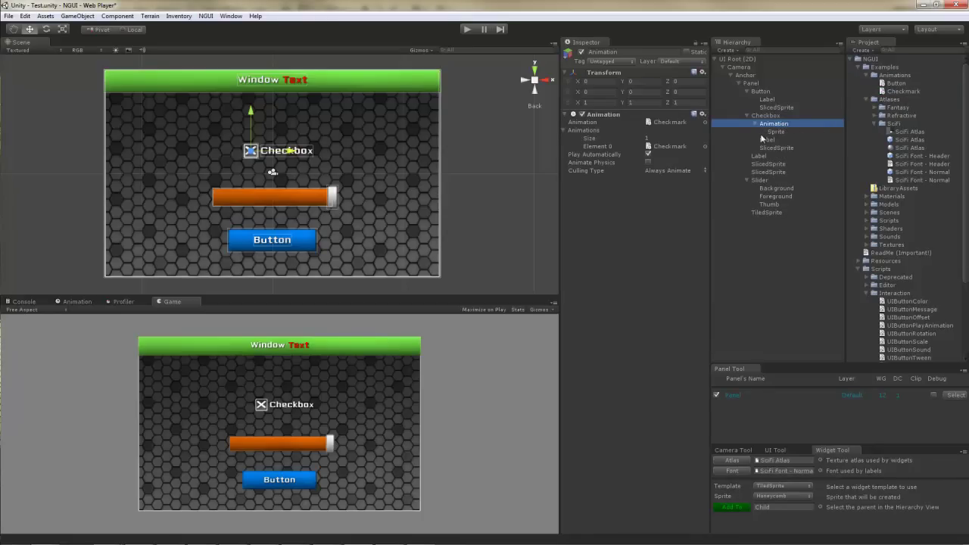
pyautogui.click(648, 153)
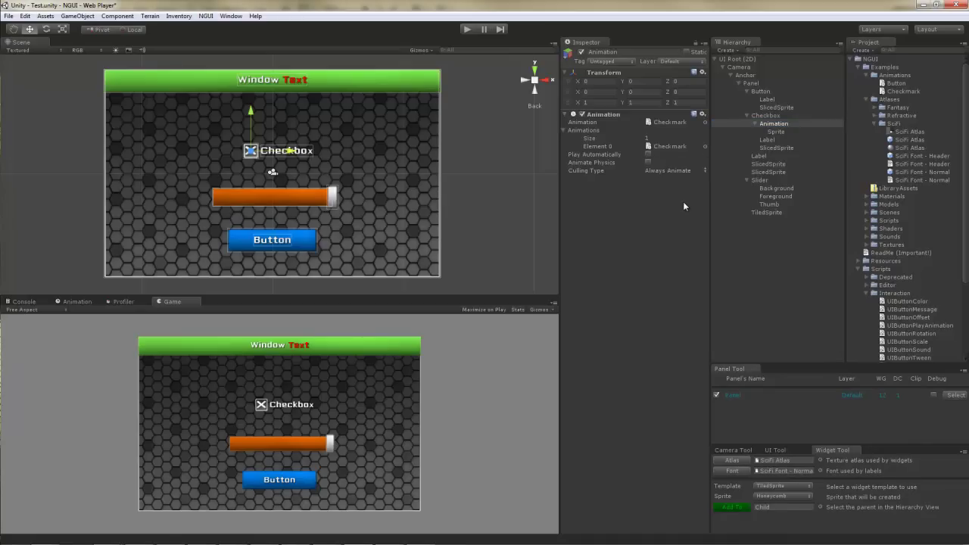
pyautogui.click(774, 117)
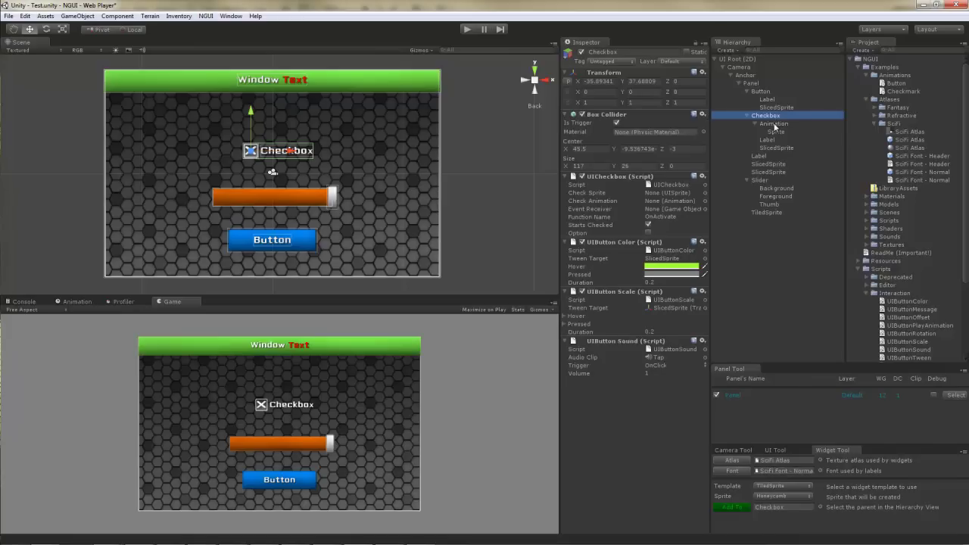
pyautogui.click(774, 125)
pyautogui.moveTo(775, 126); pyautogui.dragTo(660, 205)
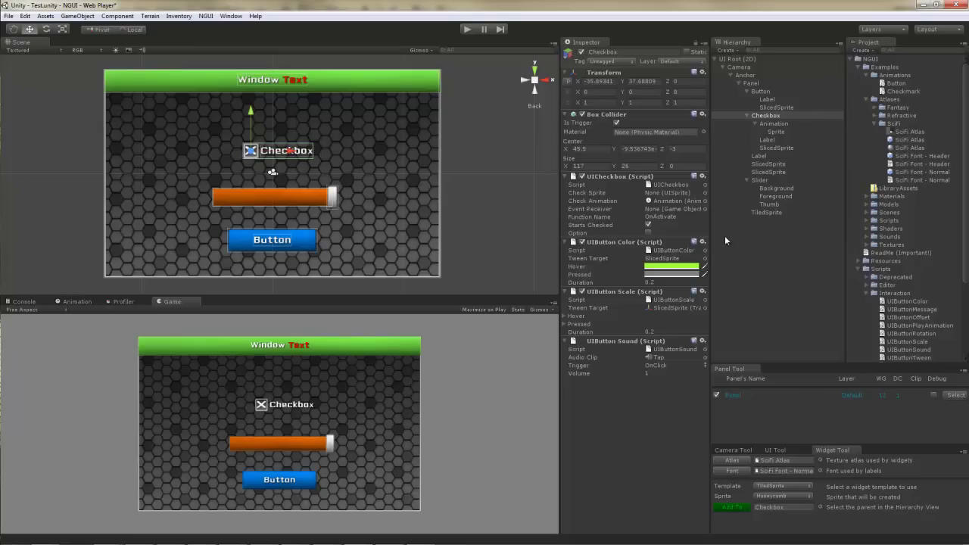
# Toggle the checkbox several times in play mode to see the check animation, then stop.
pyautogui.click(466, 29)
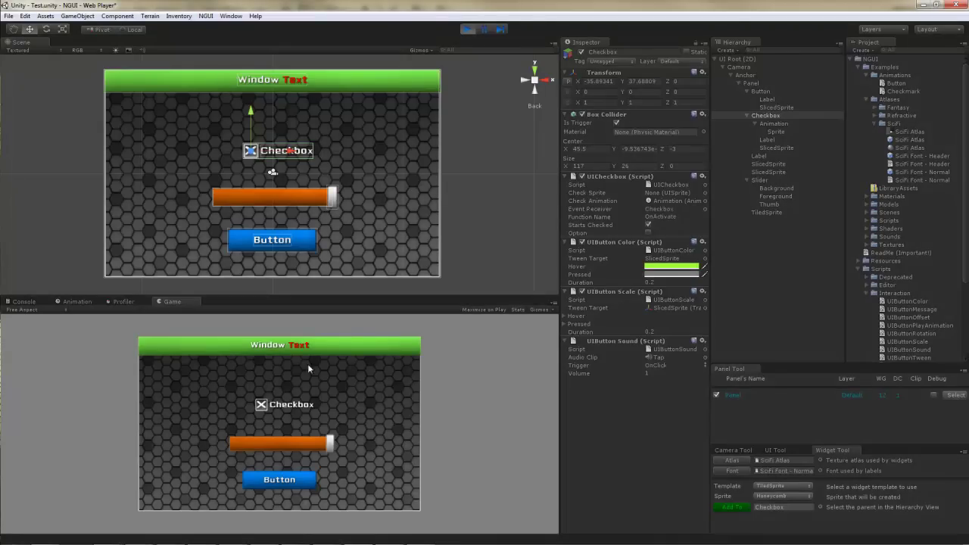
pyautogui.click(275, 404)
pyautogui.click(274, 404)
pyautogui.click(274, 406)
pyautogui.click(467, 29)
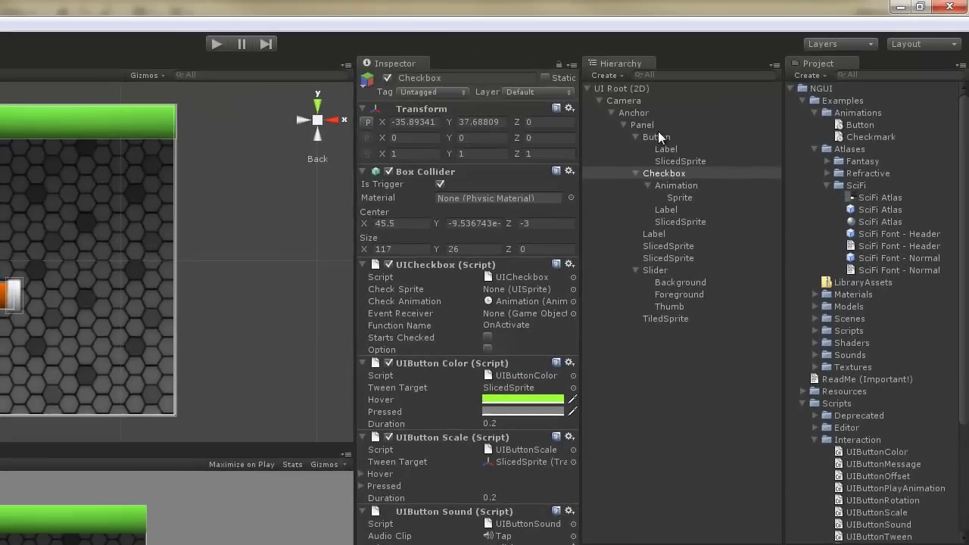
# Create an 'Animation' child under Button and move Label and SlicedSprite into it.
pyautogui.click(760, 91)
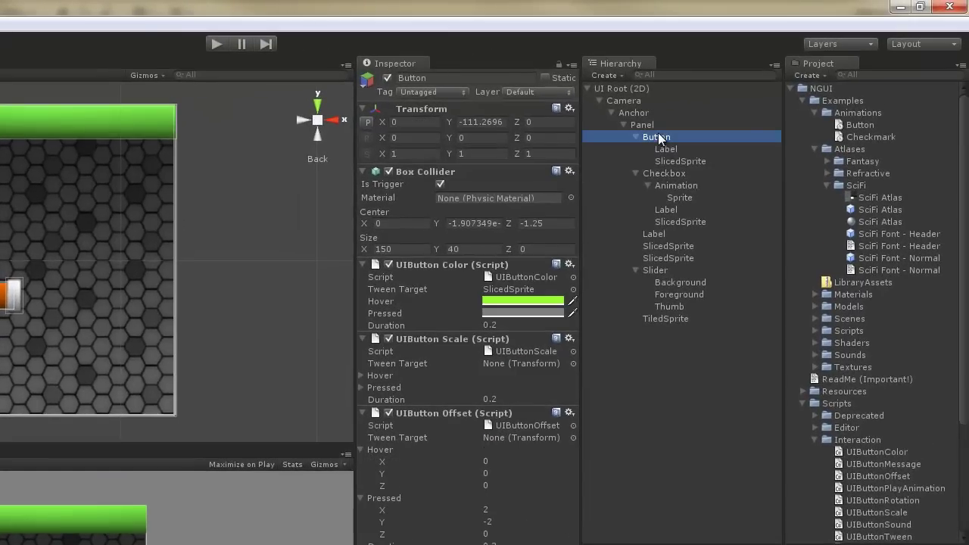
pyautogui.hotkey('ctrl', 'shift', 'n')
pyautogui.press('F2')
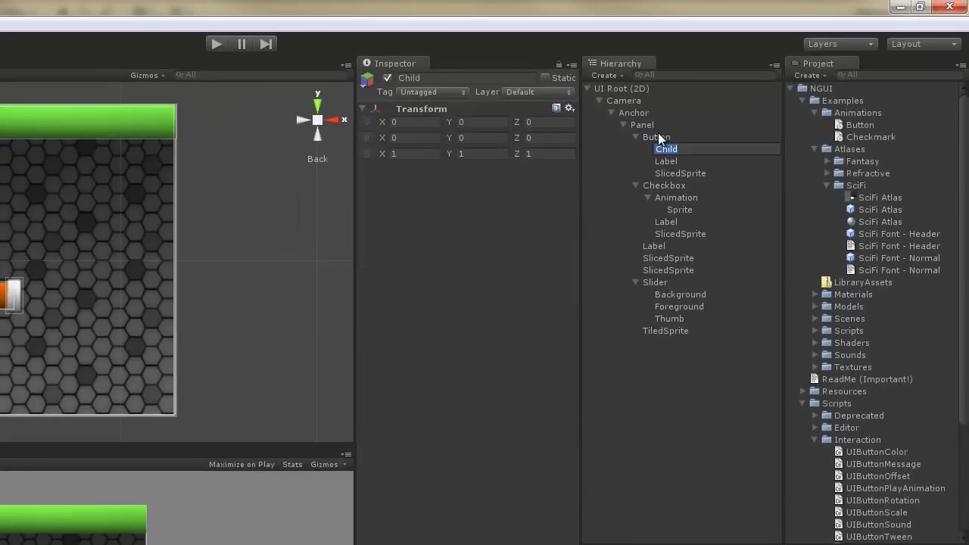
pyautogui.write('Animation')
pyautogui.press('Return')
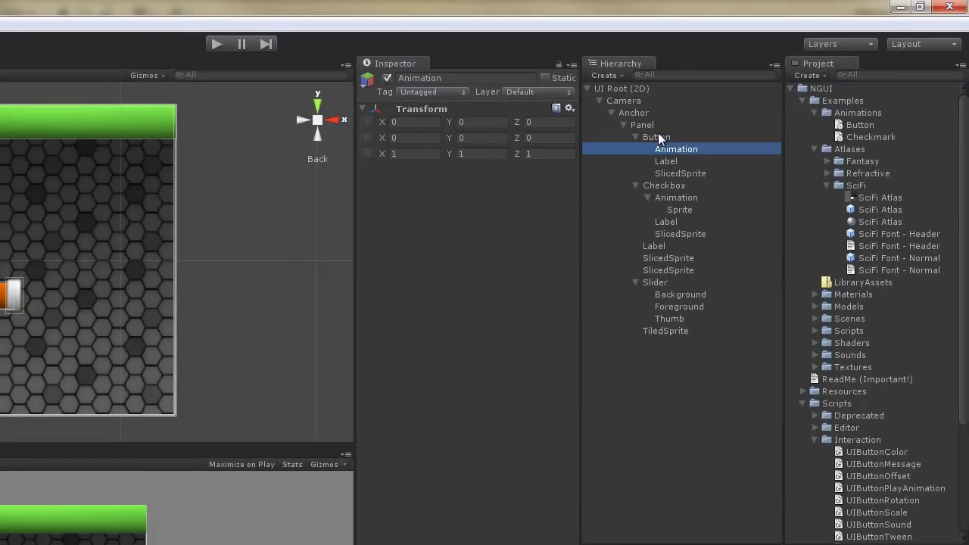
pyautogui.click(671, 164)
pyautogui.keyDown('ctrl'); pyautogui.click(676, 171); pyautogui.keyUp('ctrl')
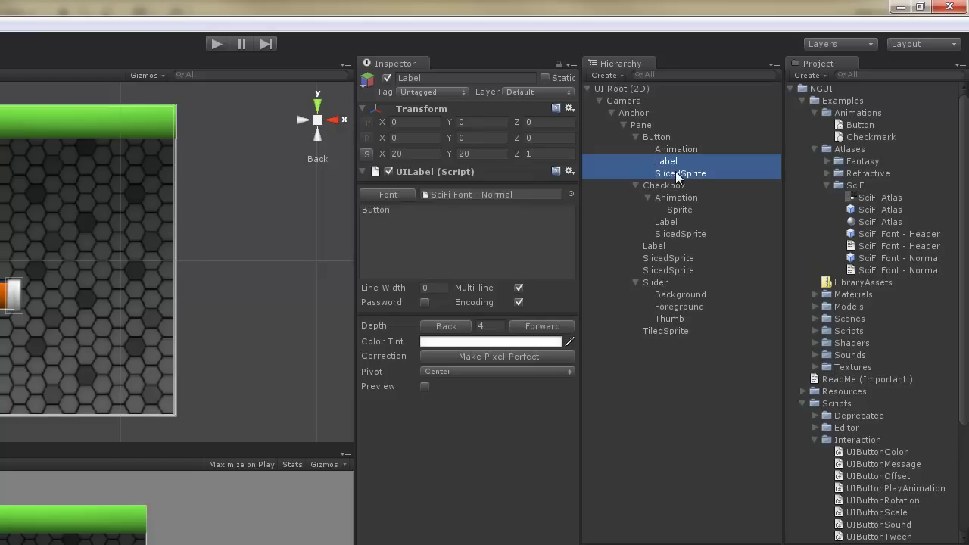
pyautogui.moveTo(676, 171); pyautogui.dragTo(676, 149)
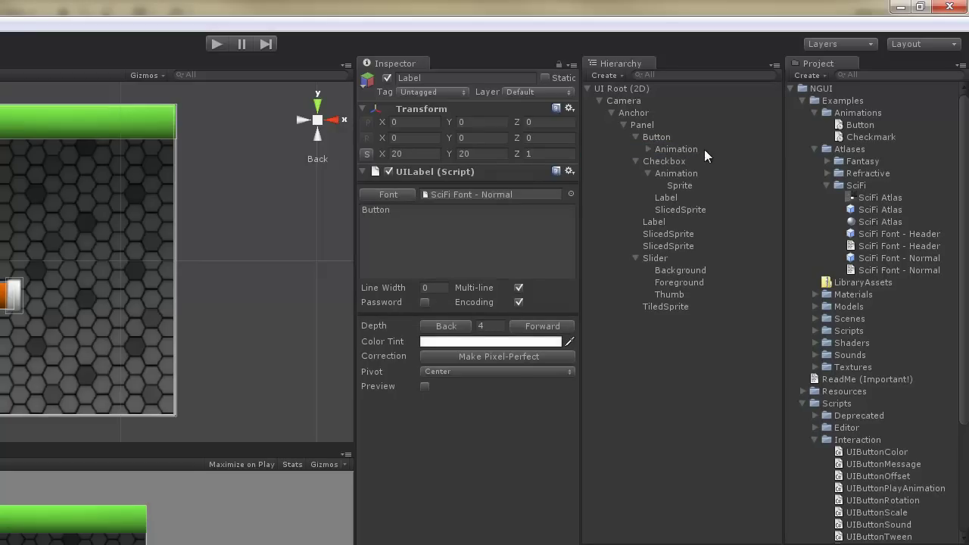
# Add the Button clip to the Animation object with Play Automatically turned off.
pyautogui.click(692, 148)
pyautogui.moveTo(876, 127); pyautogui.dragTo(687, 149)
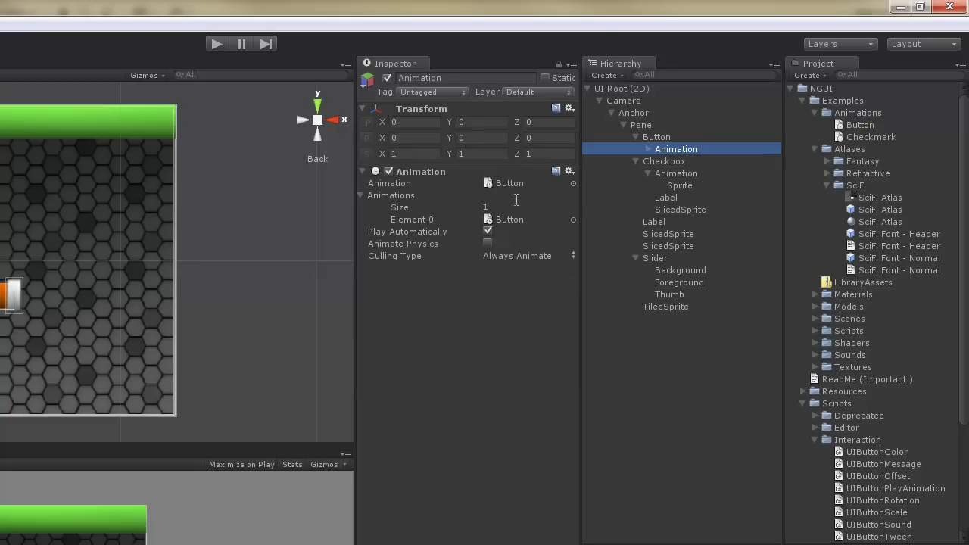
pyautogui.click(487, 231)
pyautogui.click(657, 137)
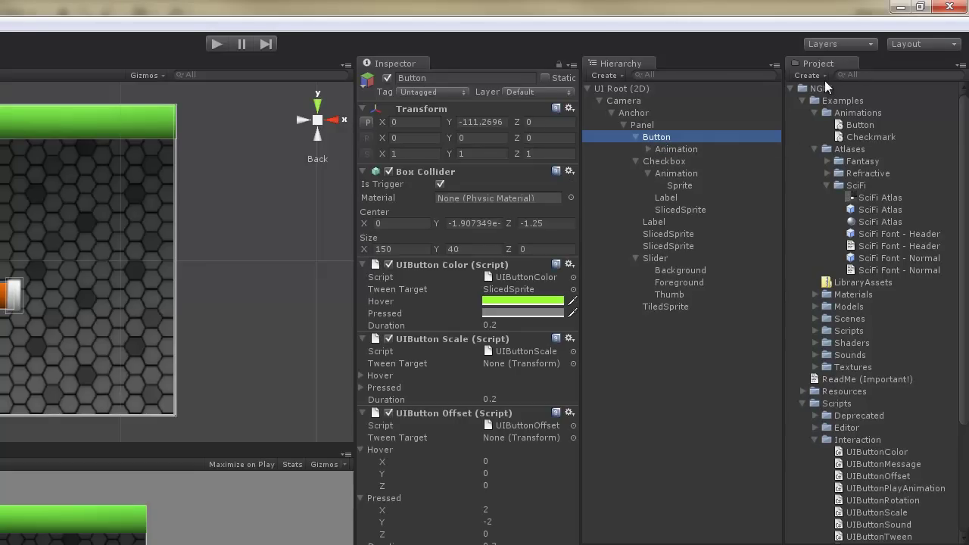
# Add UIButtonPlayAnimation to Button targeting Animation with trigger OnHover, and test it in play mode.
pyautogui.click(873, 74)
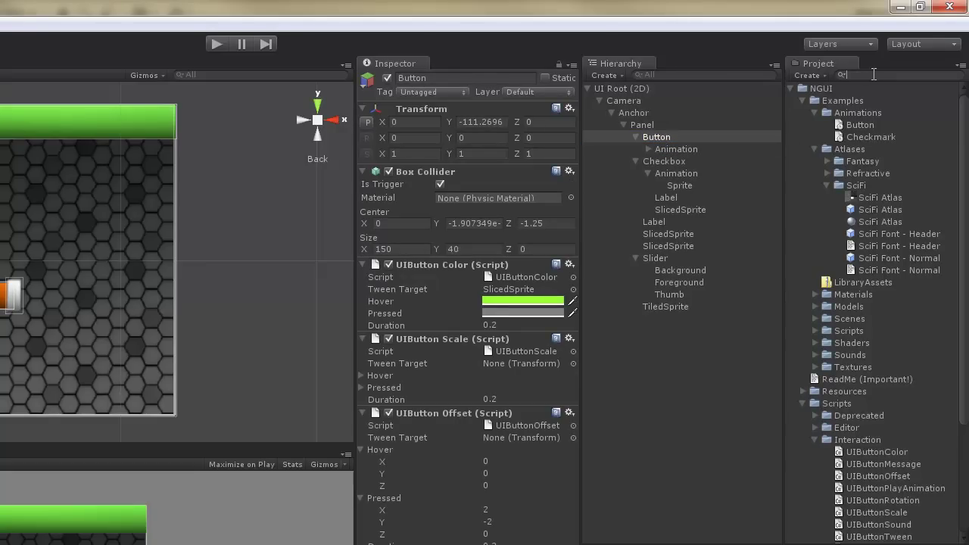
pyautogui.write('uibutton')
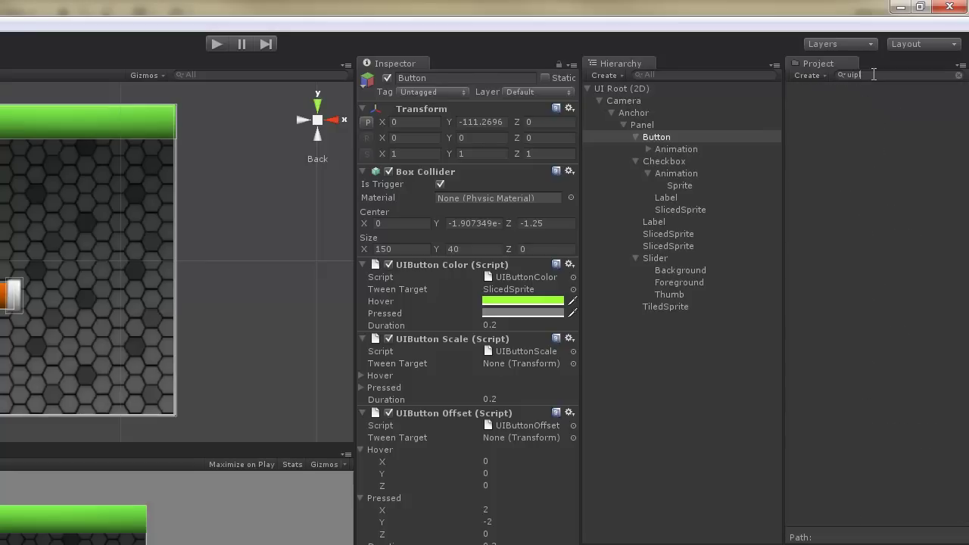
pyautogui.write('pla')
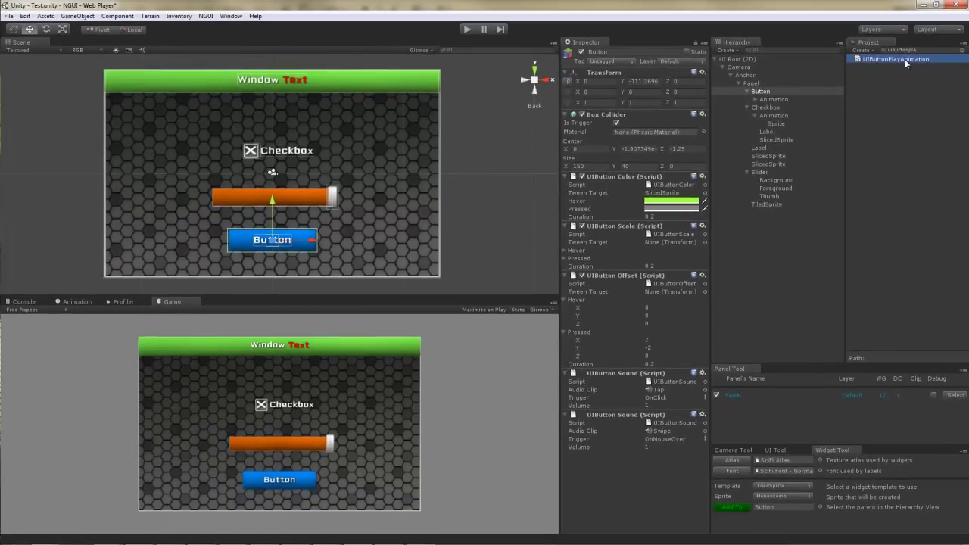
pyautogui.moveTo(905, 60); pyautogui.dragTo(609, 487)
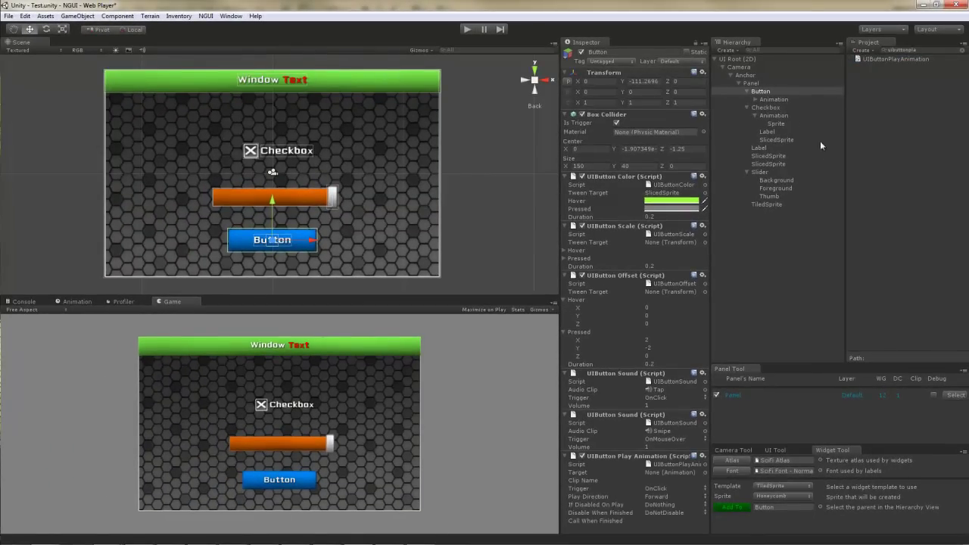
pyautogui.moveTo(776, 99); pyautogui.dragTo(667, 474)
pyautogui.click(667, 489)
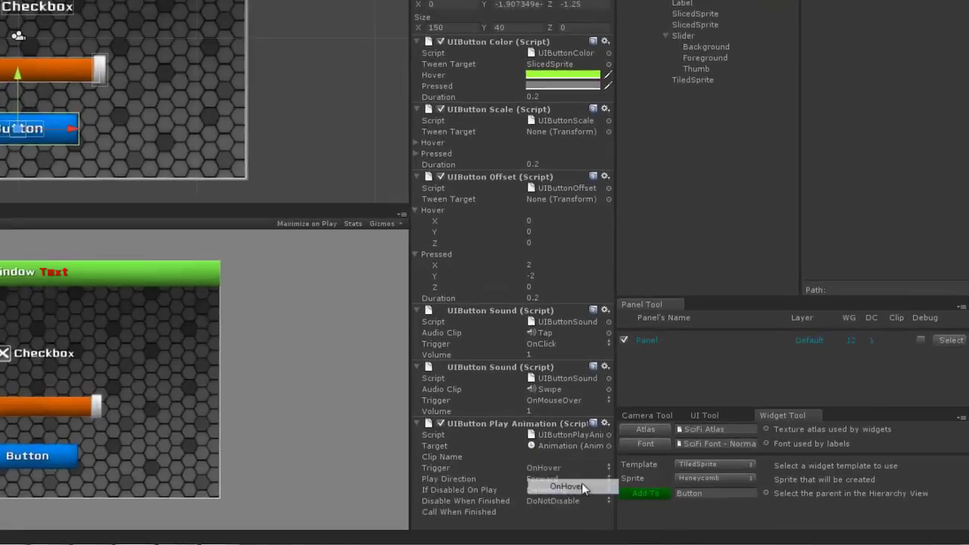
pyautogui.click(670, 501)
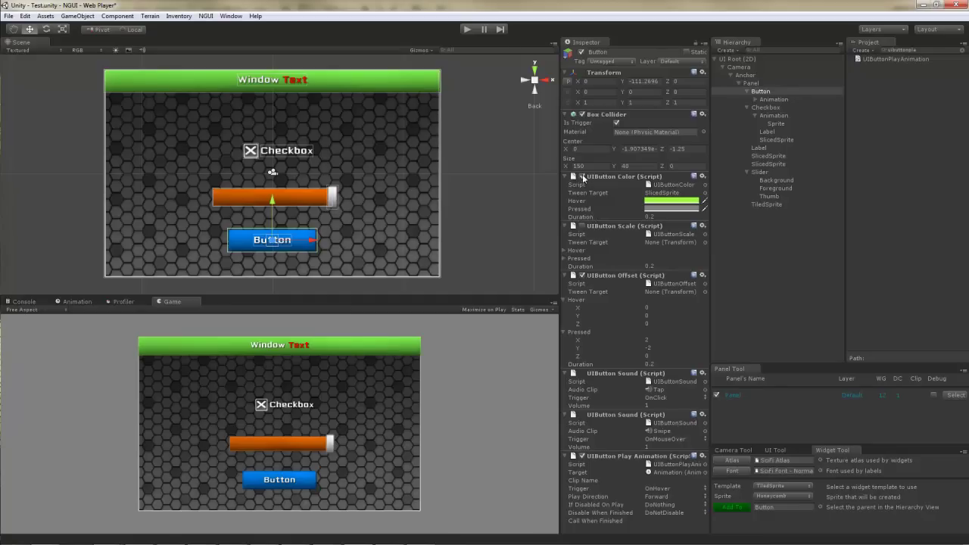
pyautogui.hotkey('ctrl', 'p')
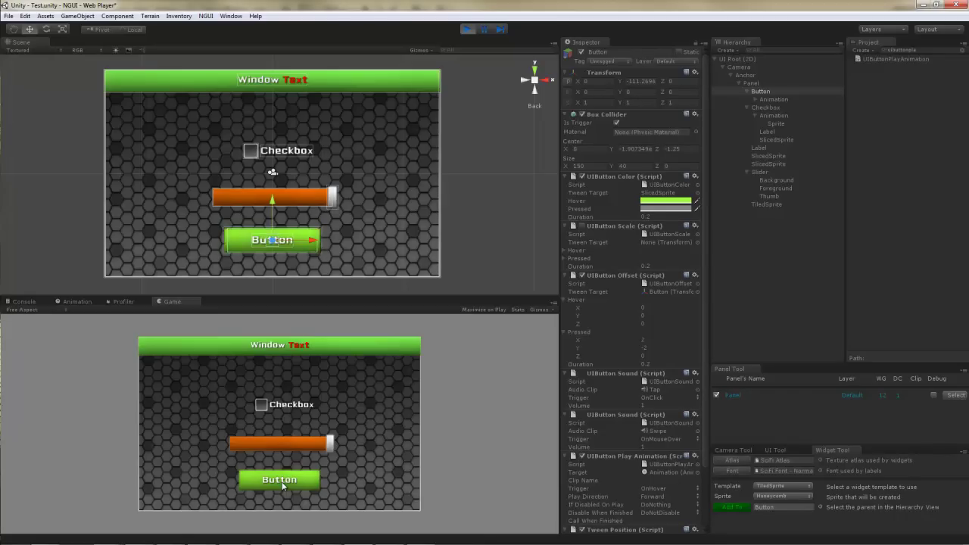
pyautogui.click(467, 29)
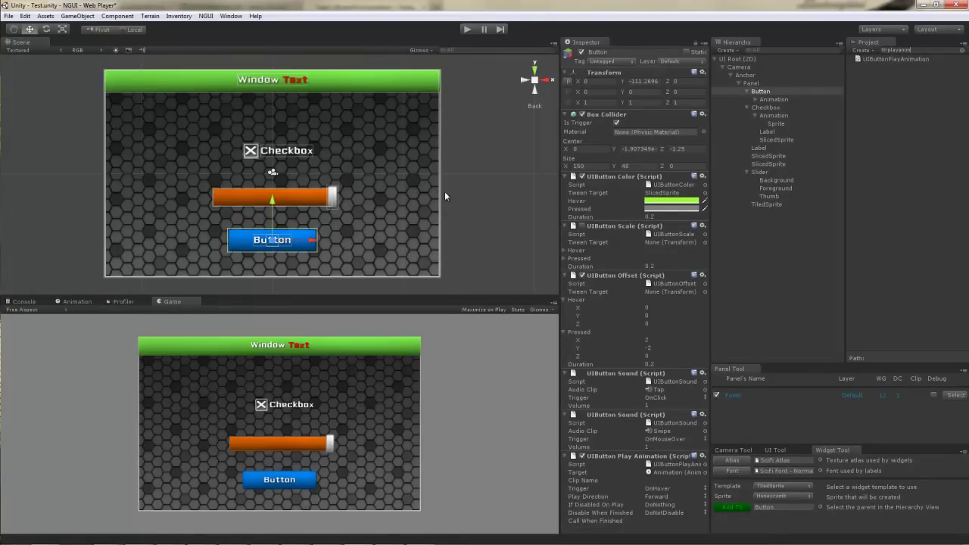
# Attach a collider to the Panel using the NGUI menu.
pyautogui.click(754, 84)
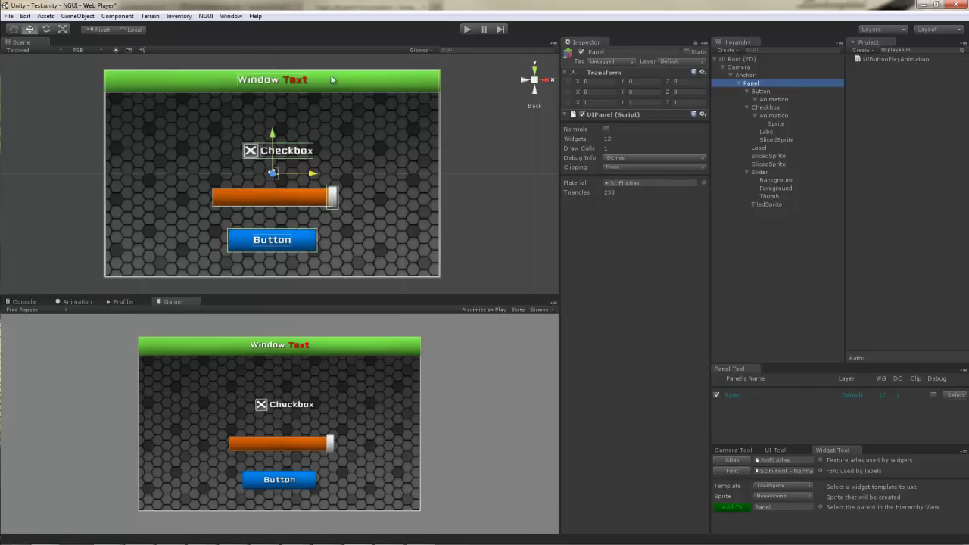
pyautogui.click(209, 18)
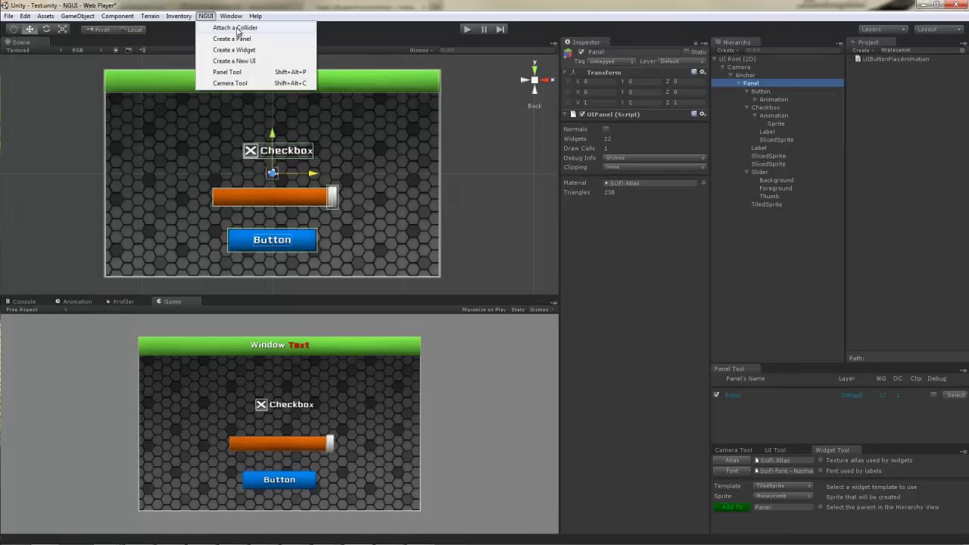
pyautogui.click(271, 28)
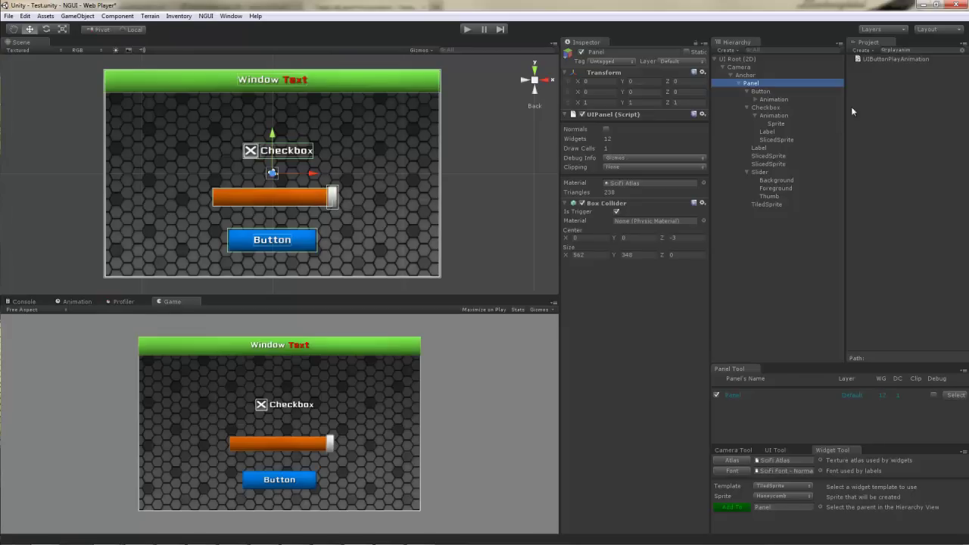
# Give the Panel UIButtonPlayAnimation and the Button clip, OnHover without auto-play, and test it.
pyautogui.moveTo(887, 57); pyautogui.dragTo(633, 309)
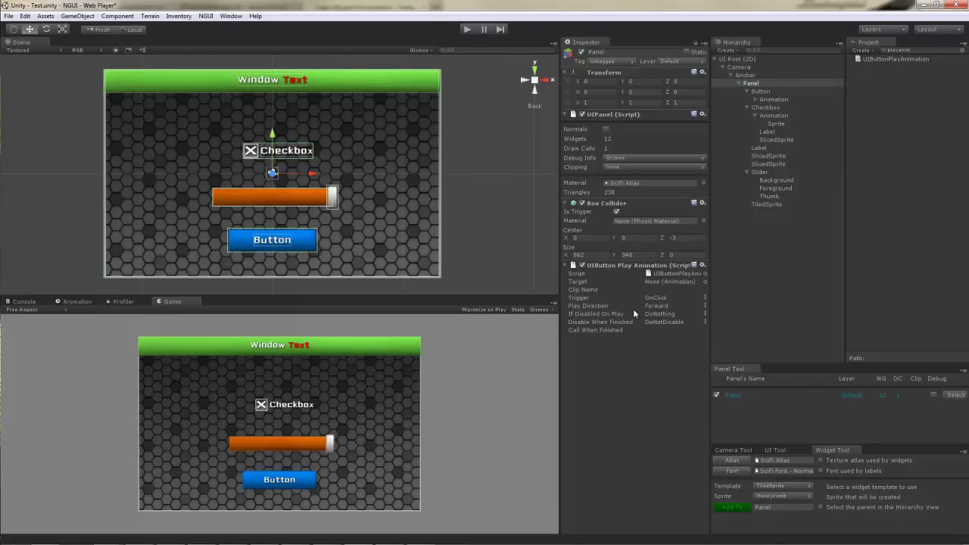
pyautogui.click(963, 50)
pyautogui.moveTo(898, 84); pyautogui.dragTo(633, 387)
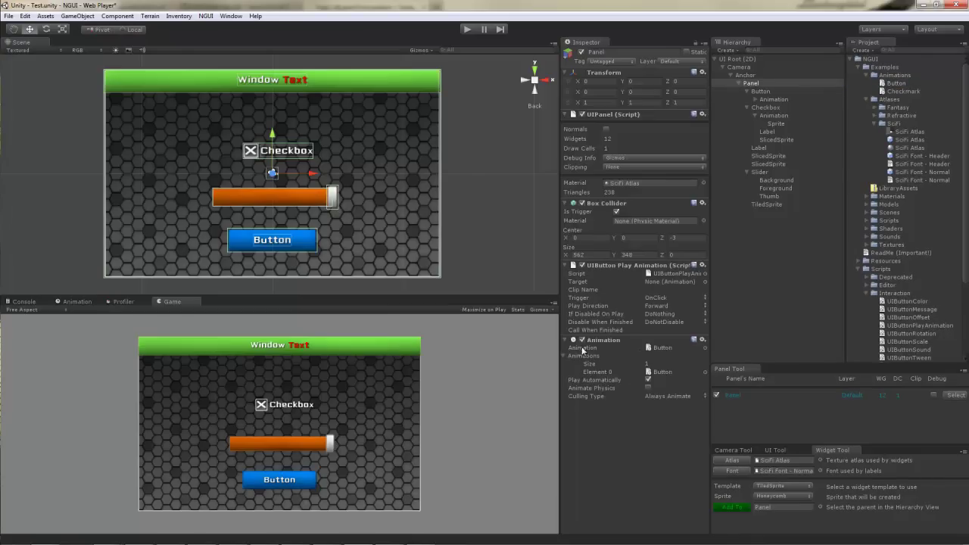
pyautogui.moveTo(595, 341); pyautogui.dragTo(660, 283)
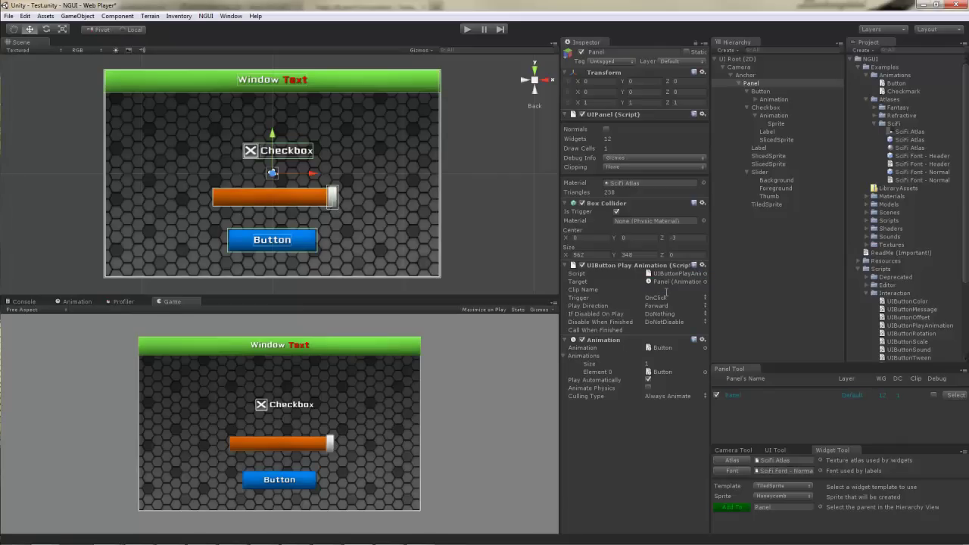
pyautogui.click(649, 380)
pyautogui.click(660, 299)
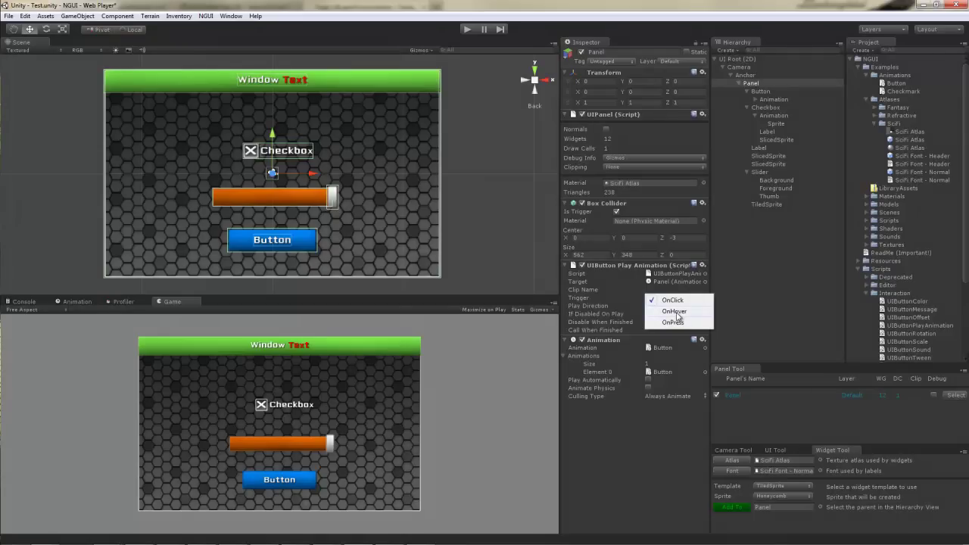
pyautogui.click(676, 313)
pyautogui.click(466, 30)
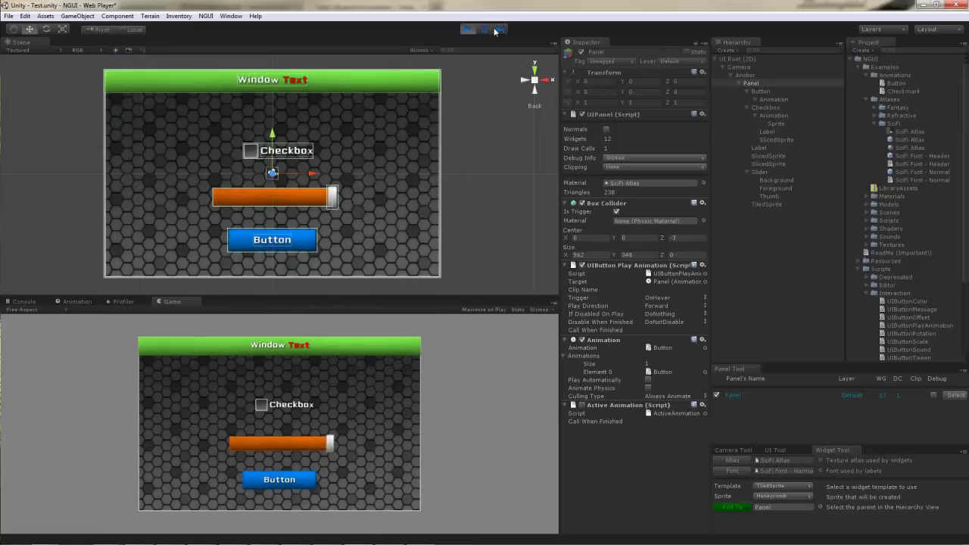
pyautogui.click(468, 30)
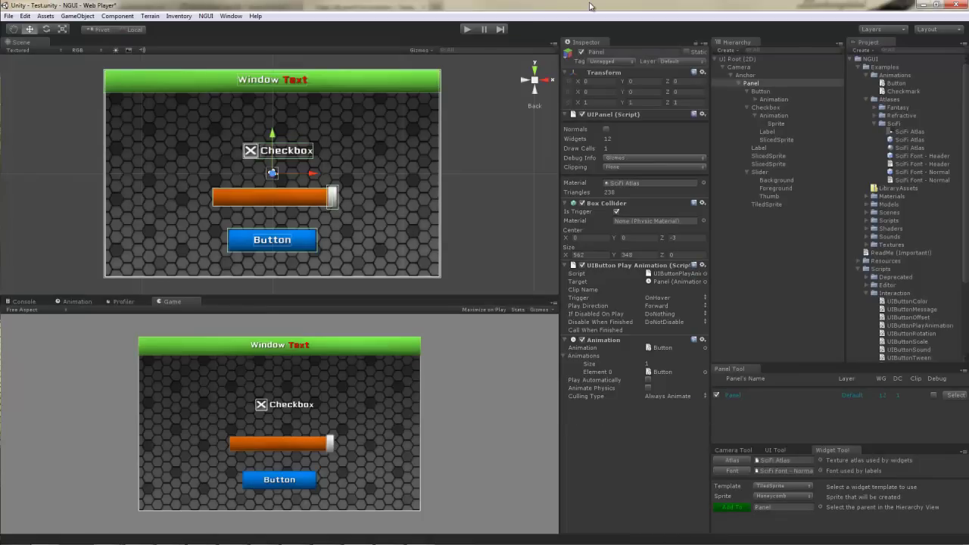
# Remove the Animation, UIButton Play Animation and Box Collider components from the Panel.
pyautogui.rightClick(605, 339)
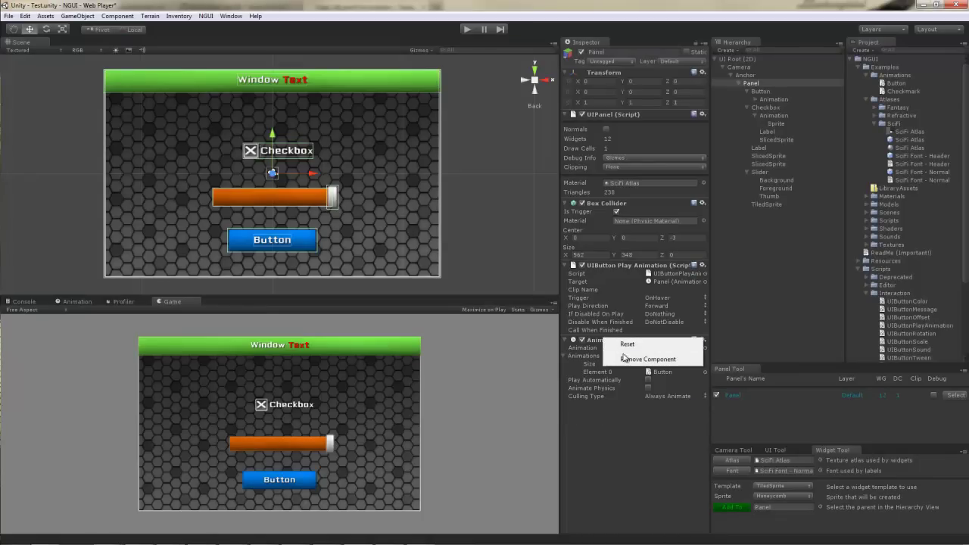
pyautogui.click(628, 359)
pyautogui.rightClick(609, 264)
pyautogui.click(636, 287)
pyautogui.rightClick(596, 203)
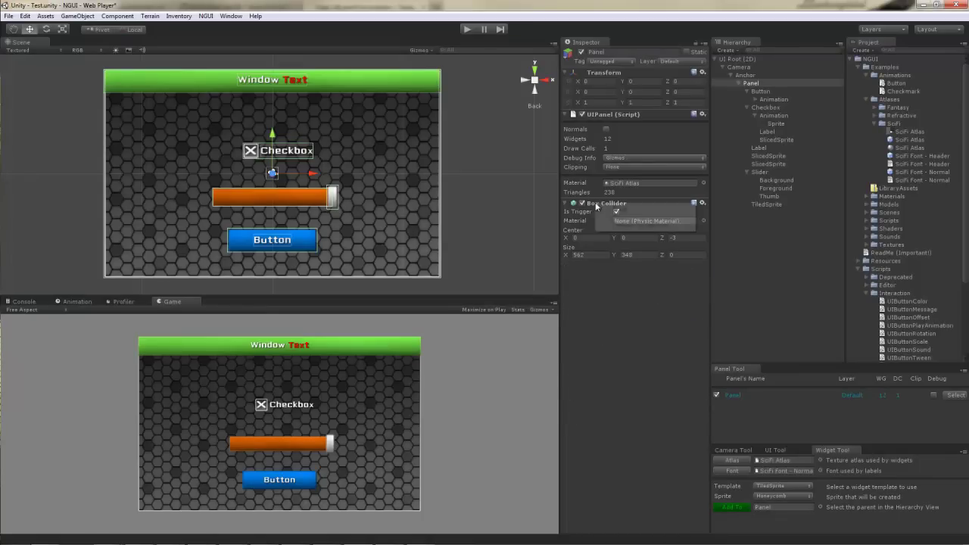
pyautogui.click(625, 226)
pyautogui.click(716, 218)
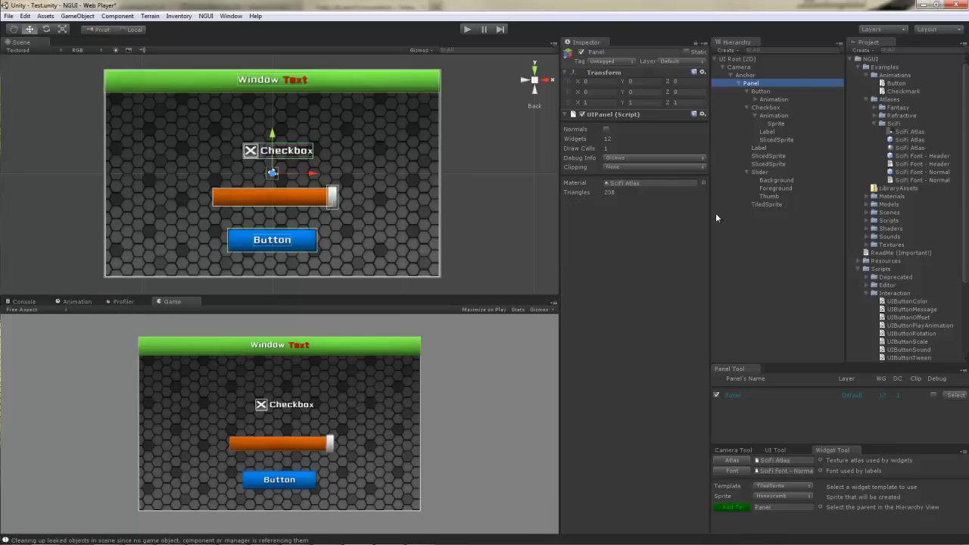
# Duplicate the Checkbox to make a third checkbox and review the three objects.
pyautogui.click(776, 108)
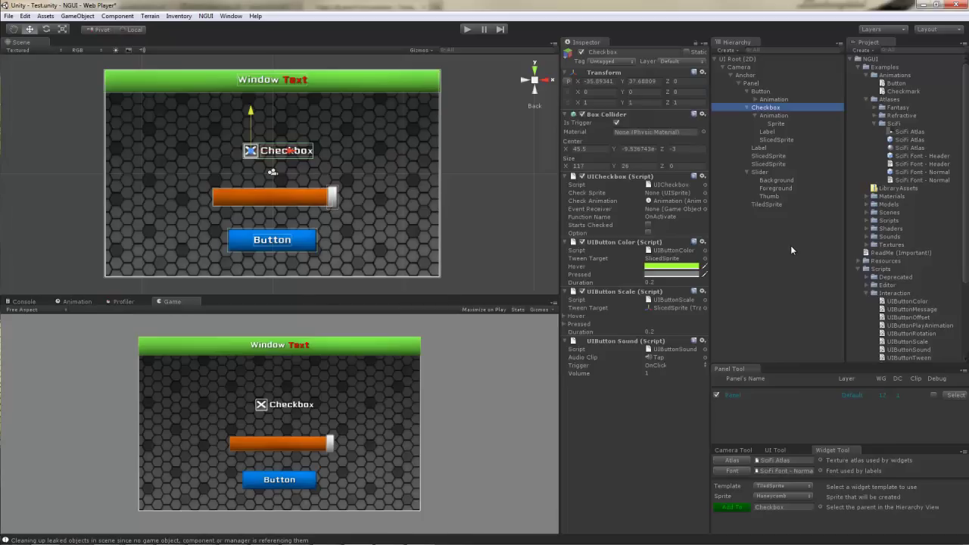
pyautogui.hotkey('ctrl', 'd')
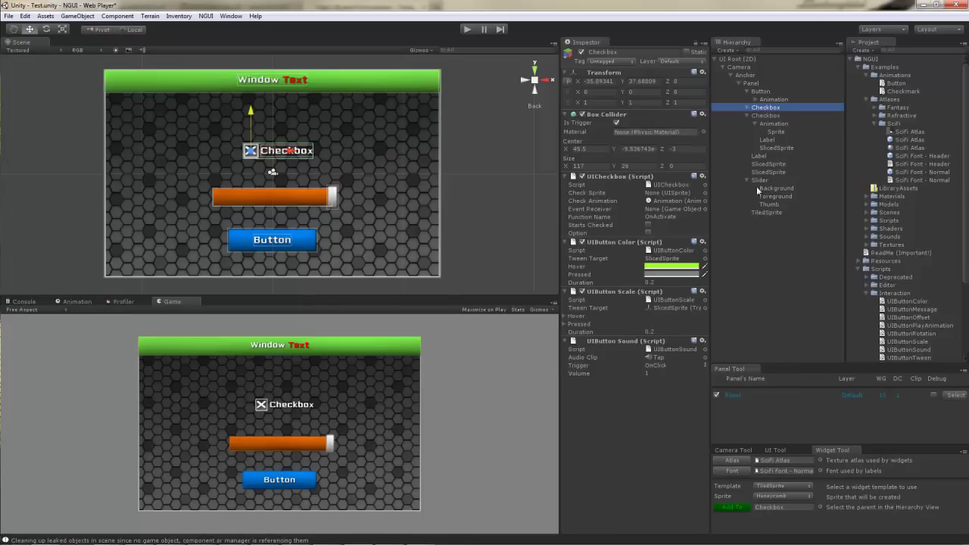
pyautogui.moveTo(250, 122)
pyautogui.mouseDown()
pyautogui.moveTo(251, 99)
pyautogui.moveTo(252, 135)
pyautogui.mouseUp()
pyautogui.hotkey('ctrl', 'z')
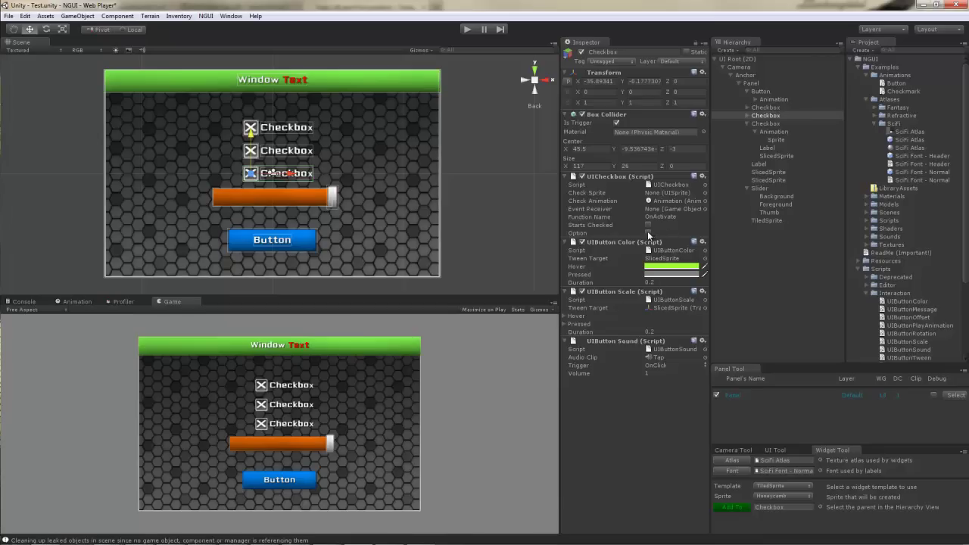
pyautogui.click(766, 108)
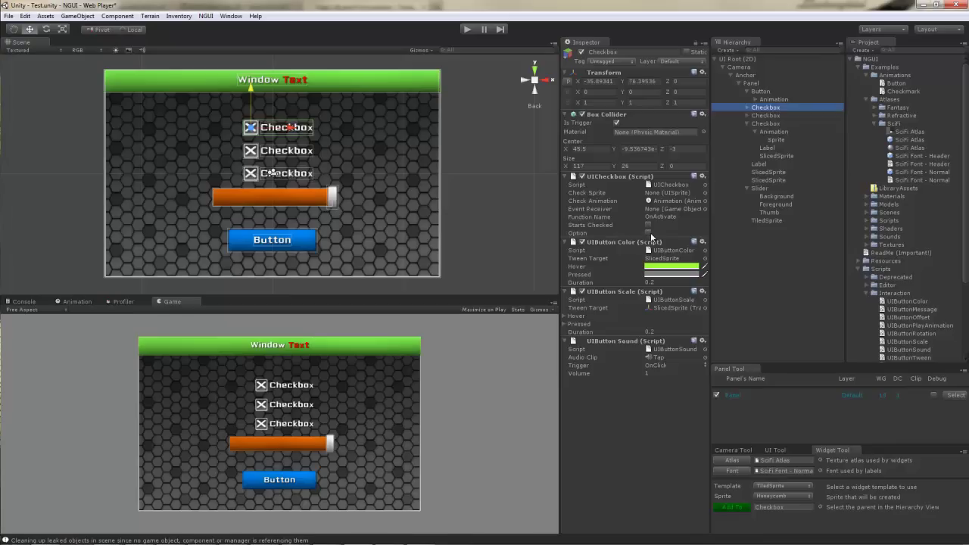
pyautogui.click(766, 123)
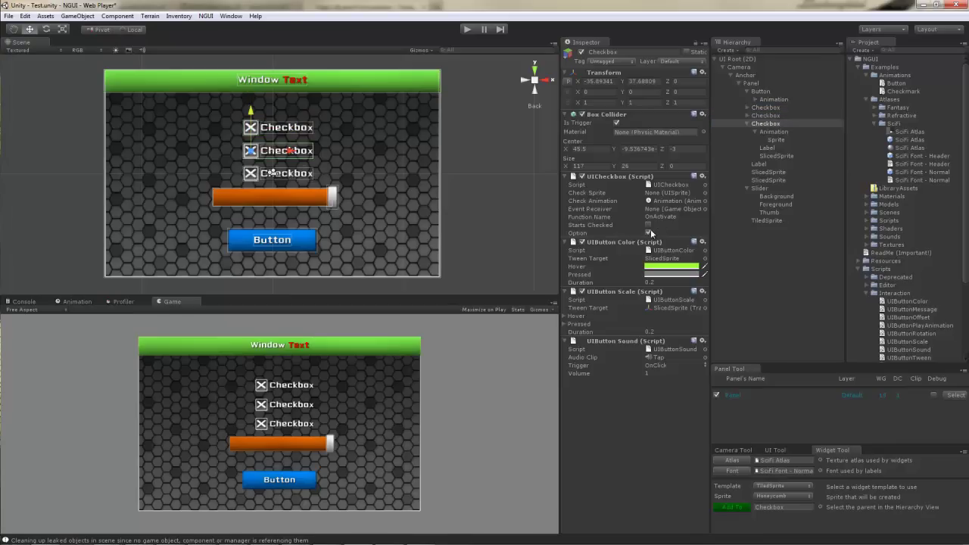
# Click through the three checkboxes in play mode to confirm only one stays checked.
pyautogui.click(469, 30)
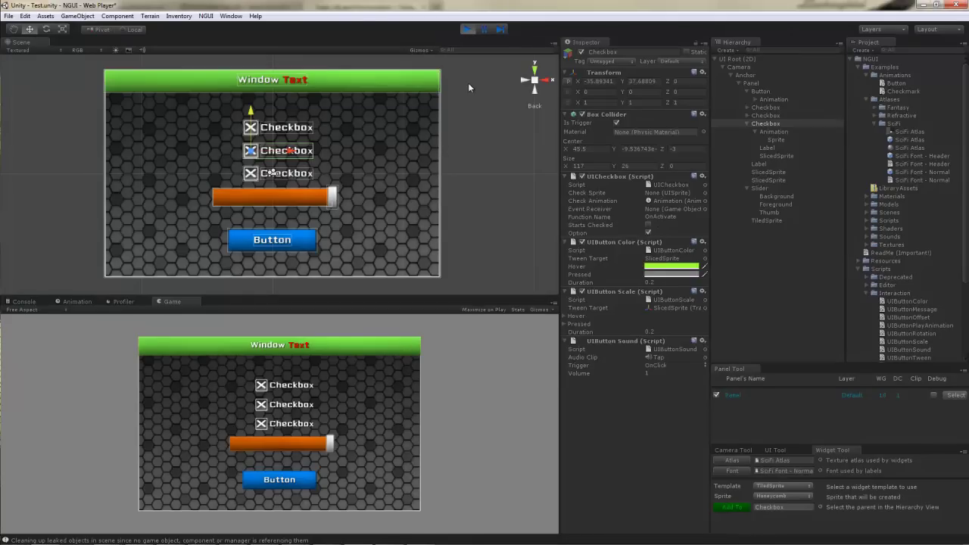
pyautogui.click(265, 384)
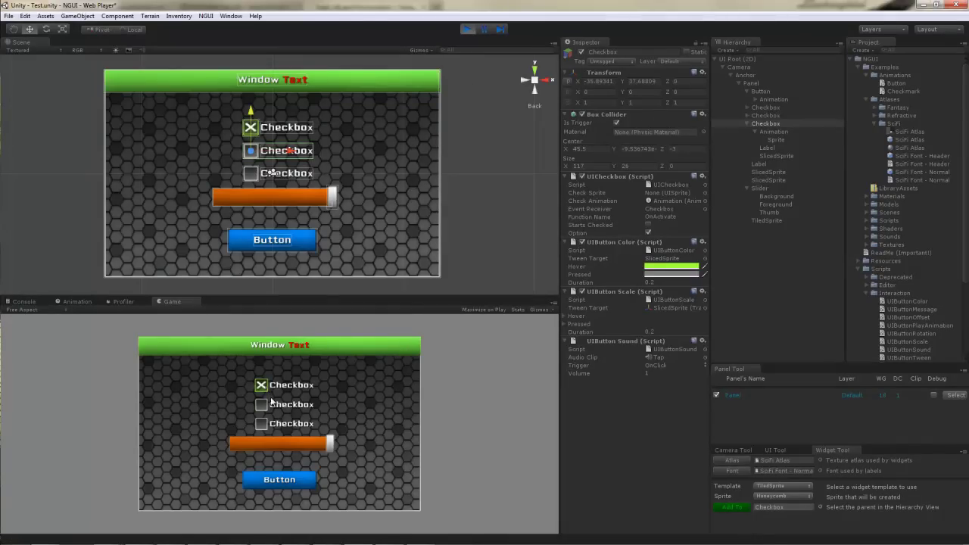
pyautogui.click(262, 424)
pyautogui.click(262, 405)
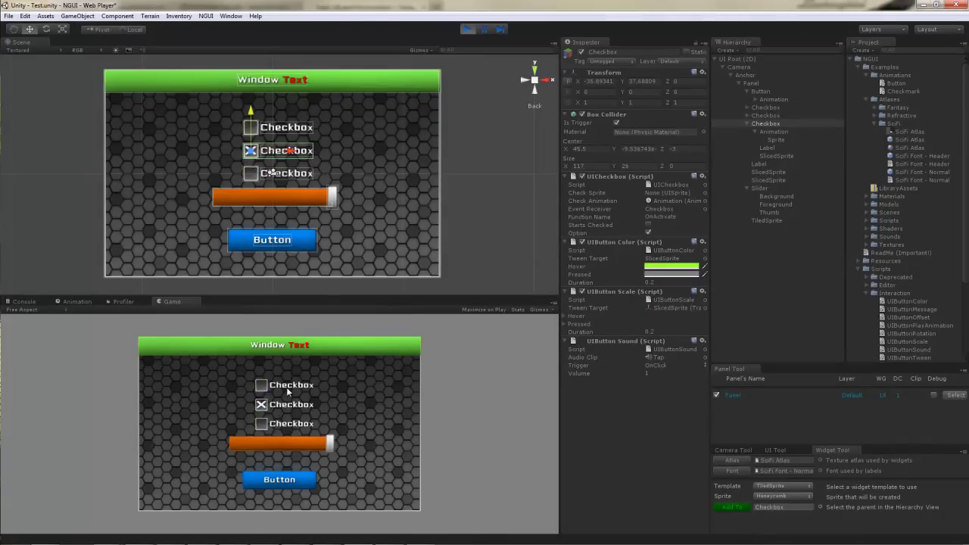
pyautogui.click(264, 386)
pyautogui.click(262, 424)
pyautogui.click(264, 386)
pyautogui.click(467, 28)
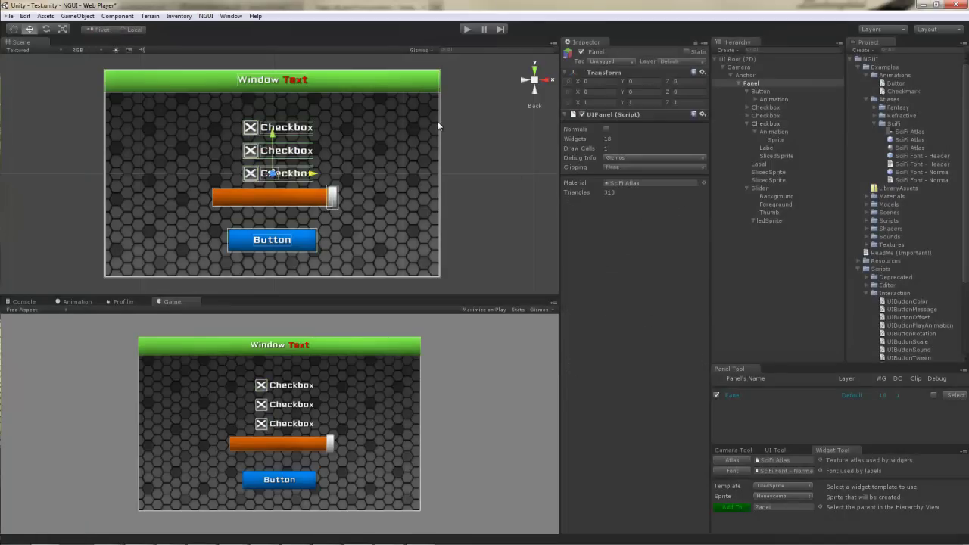
# Duplicate the top and bottom checkboxes and move each copy right into a second column.
pyautogui.click(772, 108)
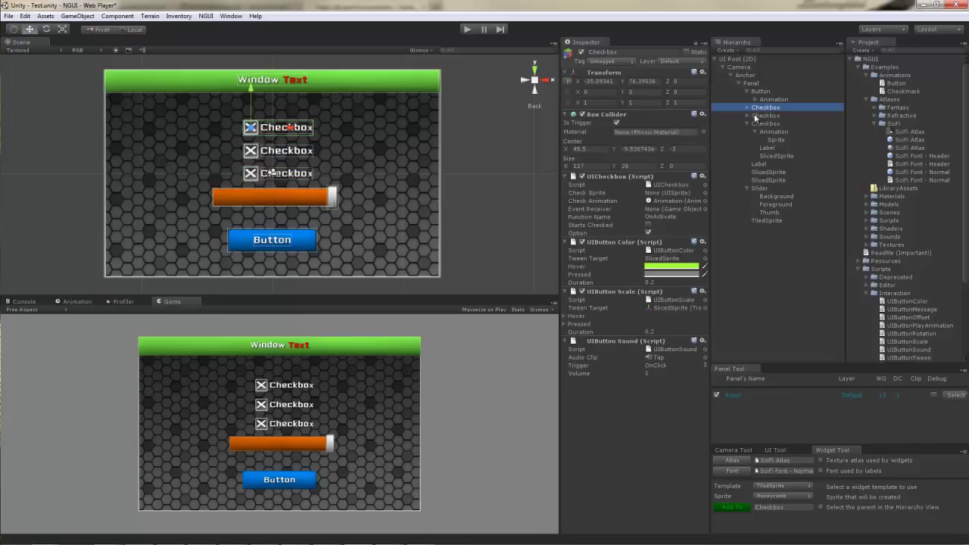
pyautogui.hotkey('ctrl', 'd')
pyautogui.moveTo(306, 133); pyautogui.dragTo(405, 132)
pyautogui.click(771, 116)
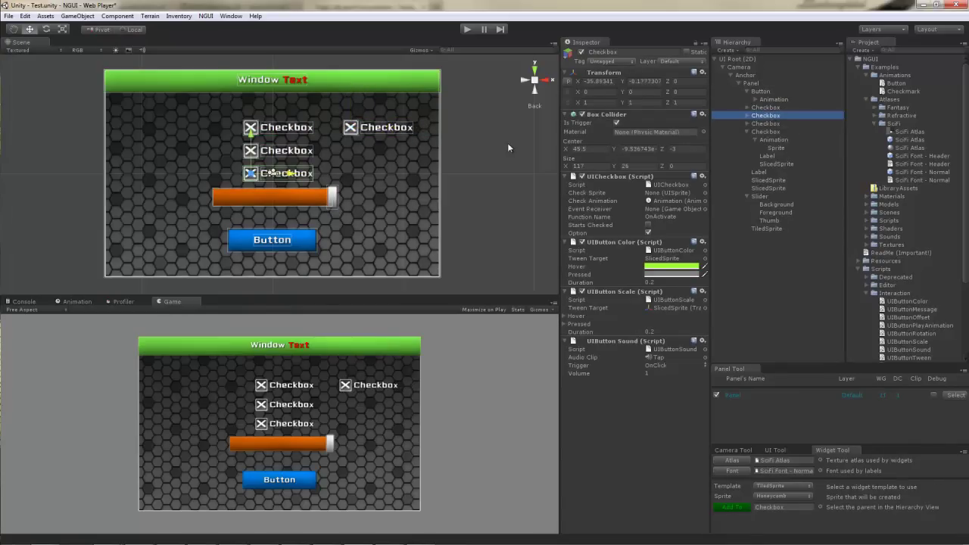
pyautogui.hotkey('ctrl', 'd')
pyautogui.moveTo(297, 177); pyautogui.dragTo(398, 176)
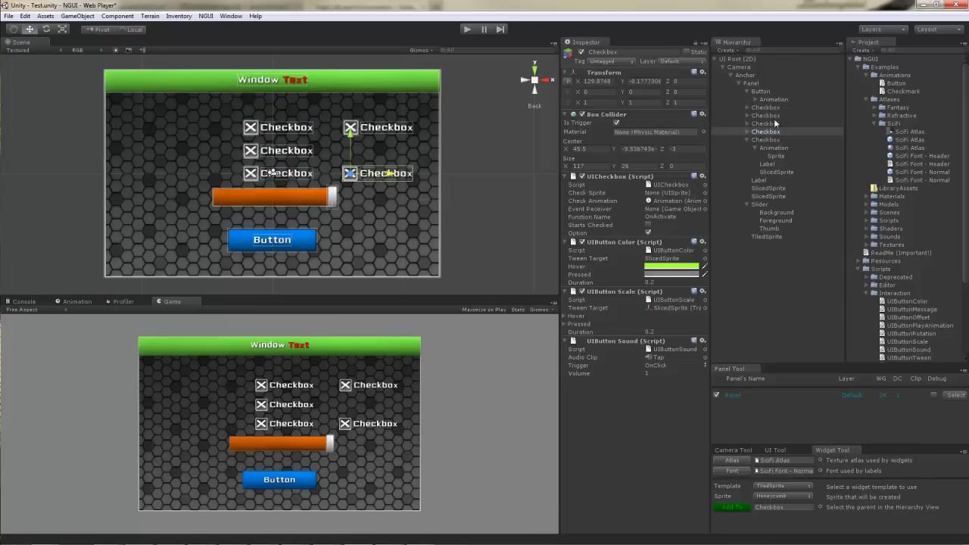
pyautogui.click(754, 82)
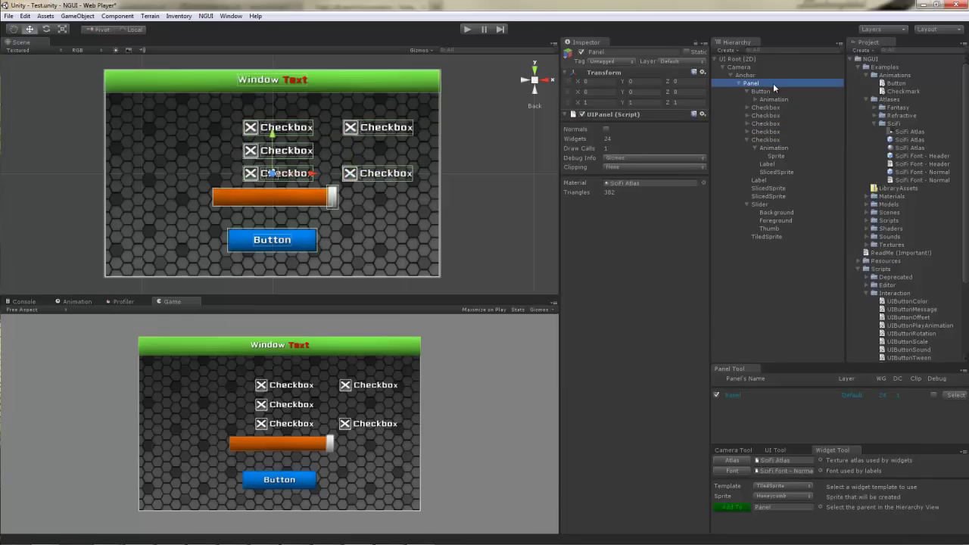
# Create a 'Group 1' child under Panel and move the three left-column checkboxes into it.
pyautogui.hotkey('alt', 'shift', 'n')
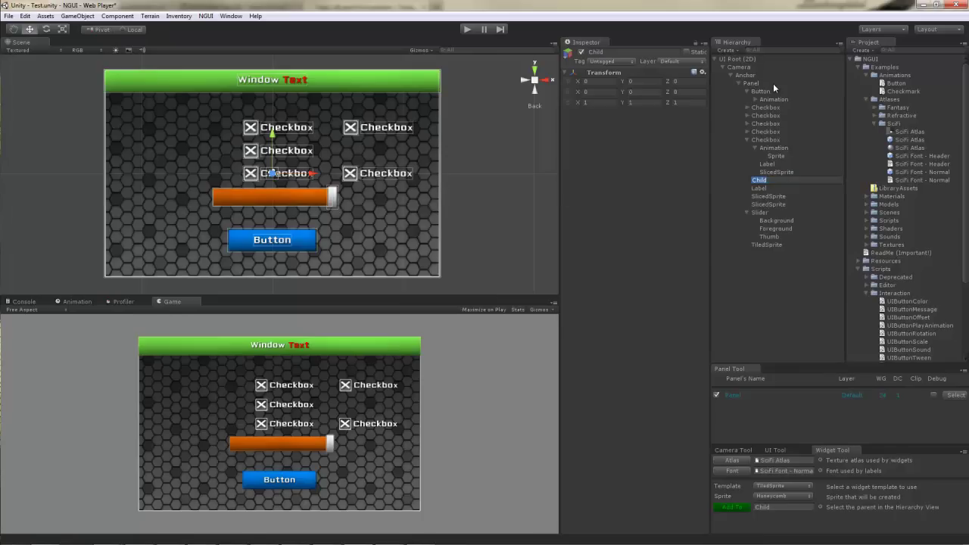
pyautogui.write('Group 1')
pyautogui.press('Return')
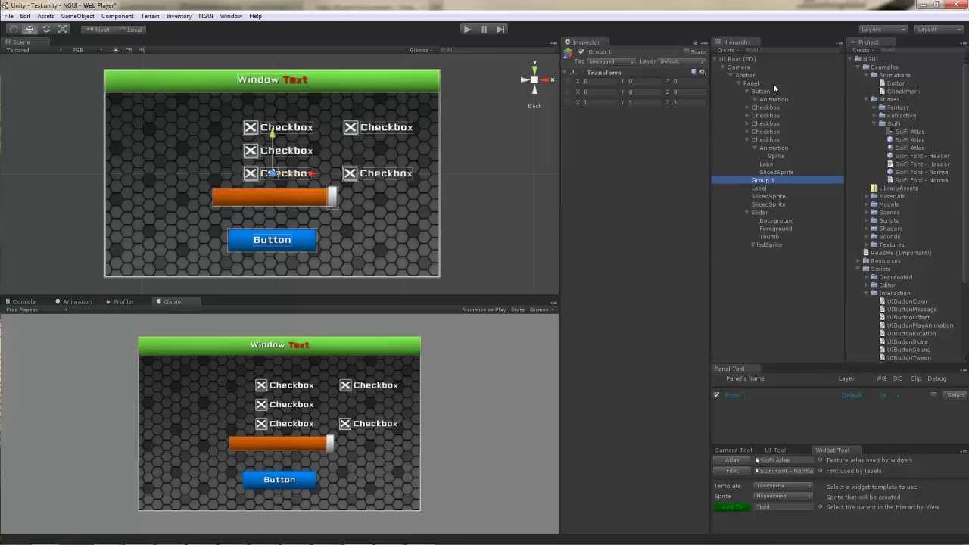
pyautogui.click(766, 108)
pyautogui.moveTo(767, 108); pyautogui.dragTo(763, 180)
pyautogui.click(767, 108)
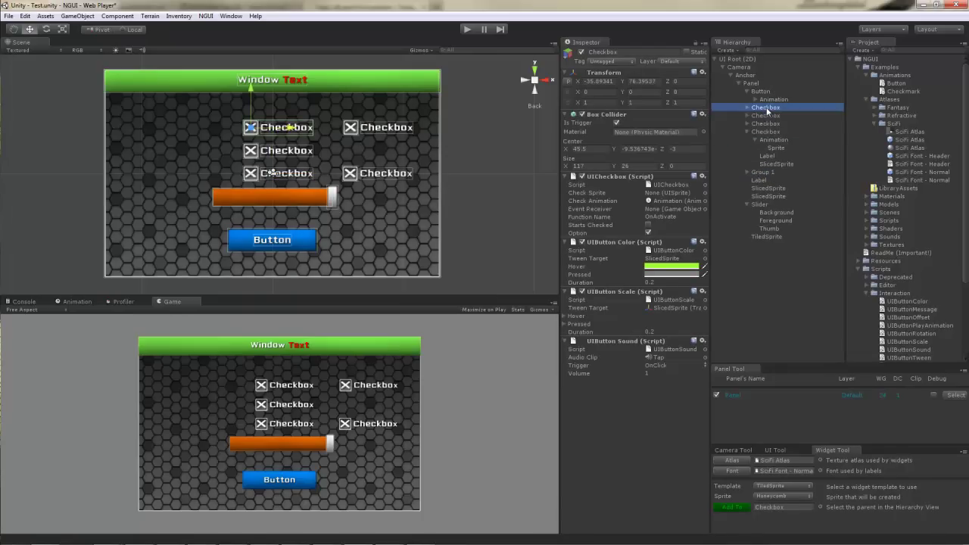
pyautogui.moveTo(767, 109); pyautogui.dragTo(763, 172)
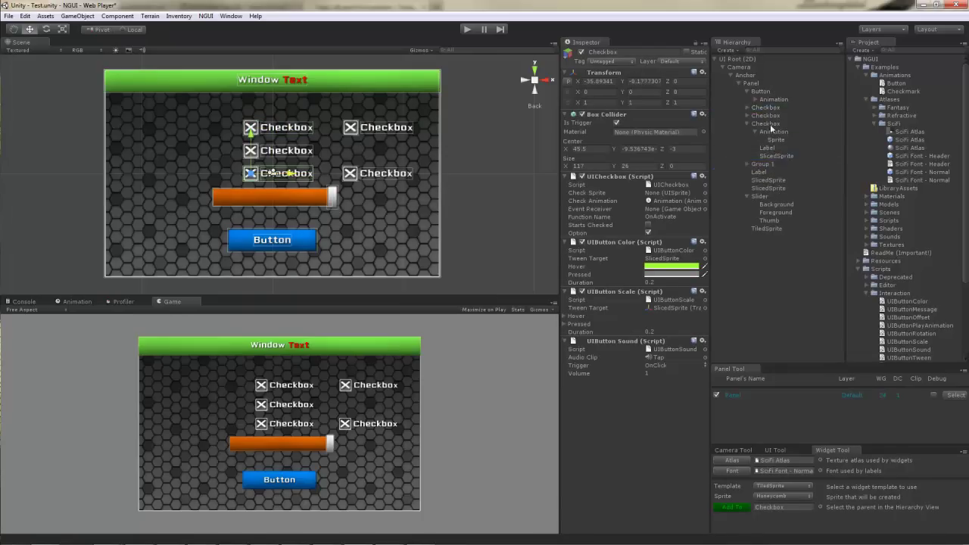
pyautogui.click(772, 116)
pyautogui.click(769, 123)
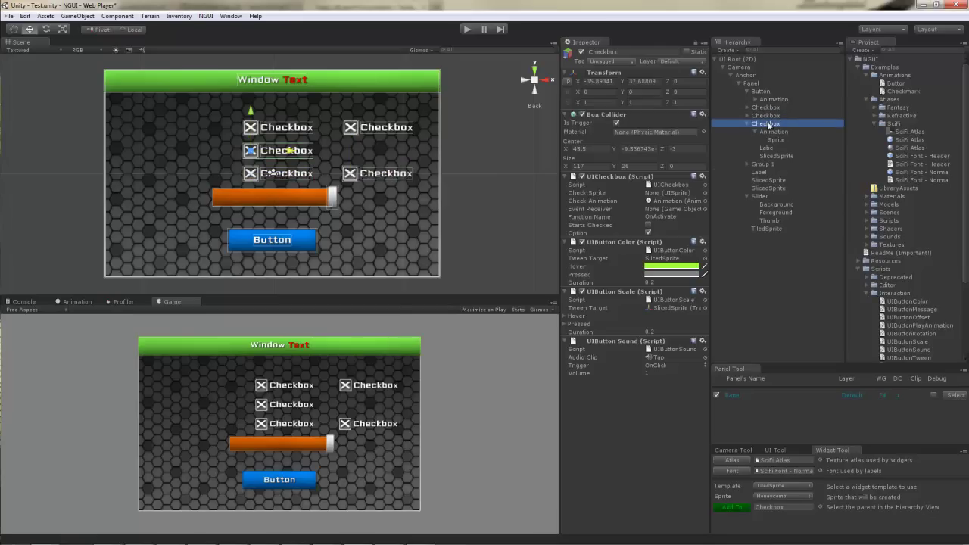
pyautogui.moveTo(769, 124); pyautogui.dragTo(770, 164)
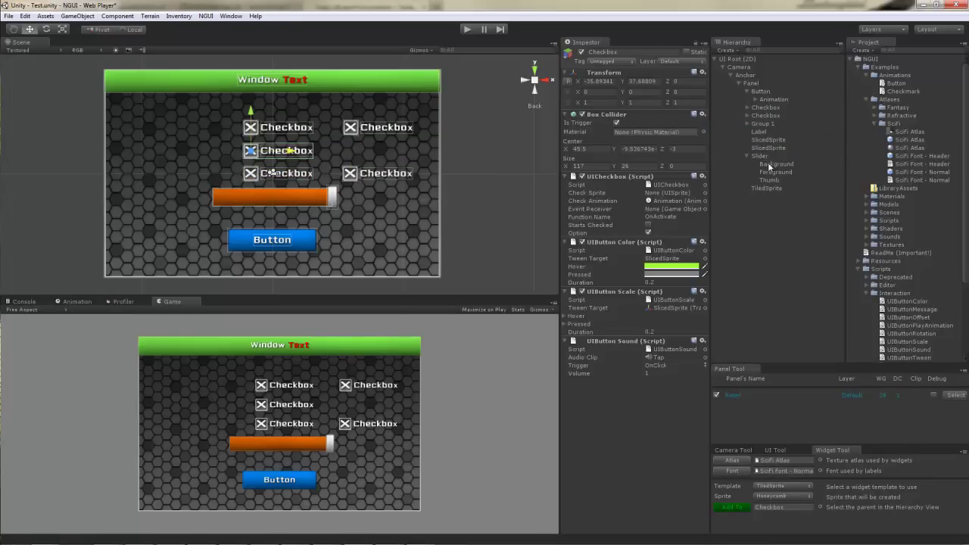
# Create a 'Group 2' child under Panel holding the two right-column checkboxes.
pyautogui.click(756, 85)
pyautogui.hotkey('alt', 'shift', 'n')
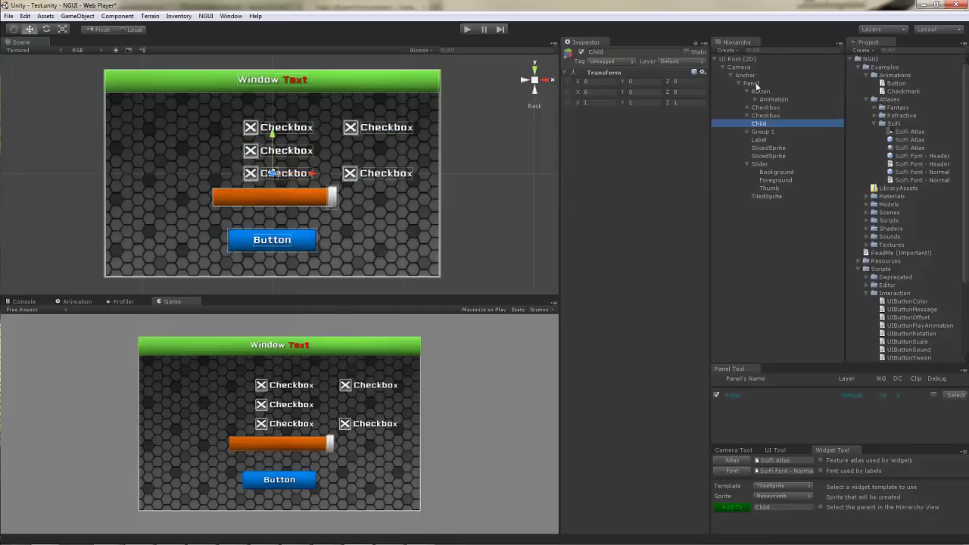
pyautogui.press('F2')
pyautogui.write('Group 2')
pyautogui.press('Return')
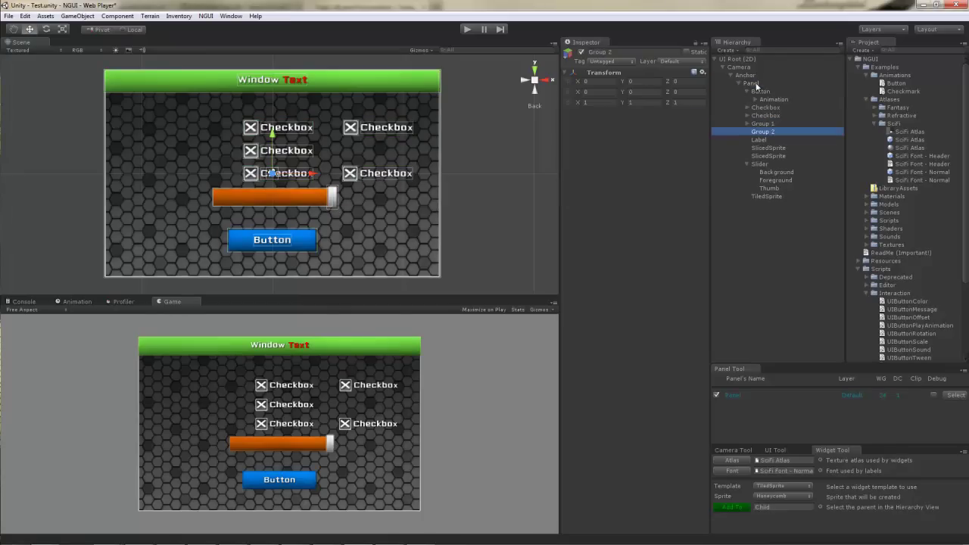
pyautogui.click(769, 108)
pyautogui.keyDown('shift'); pyautogui.moveTo(772, 115); pyautogui.dragTo(773, 135); pyautogui.keyUp('shift')
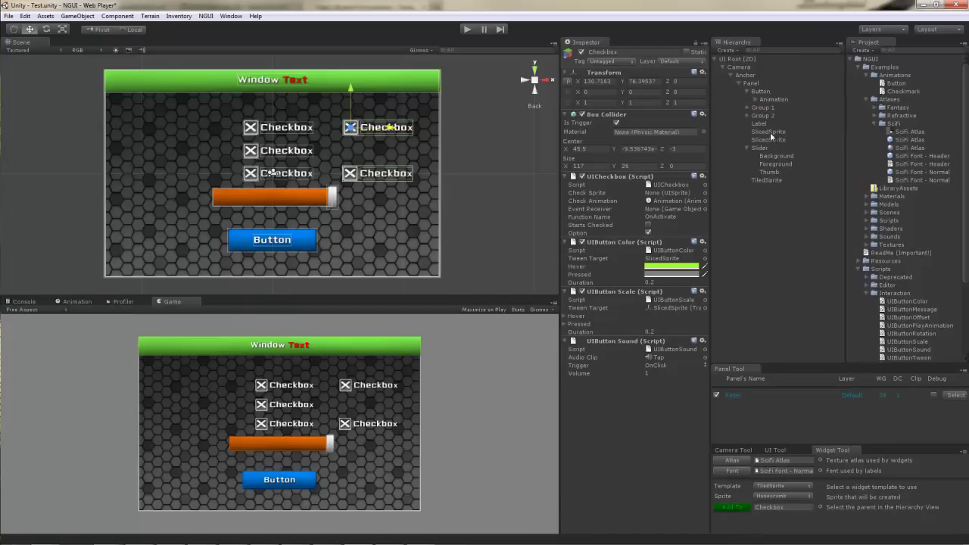
pyautogui.click(467, 29)
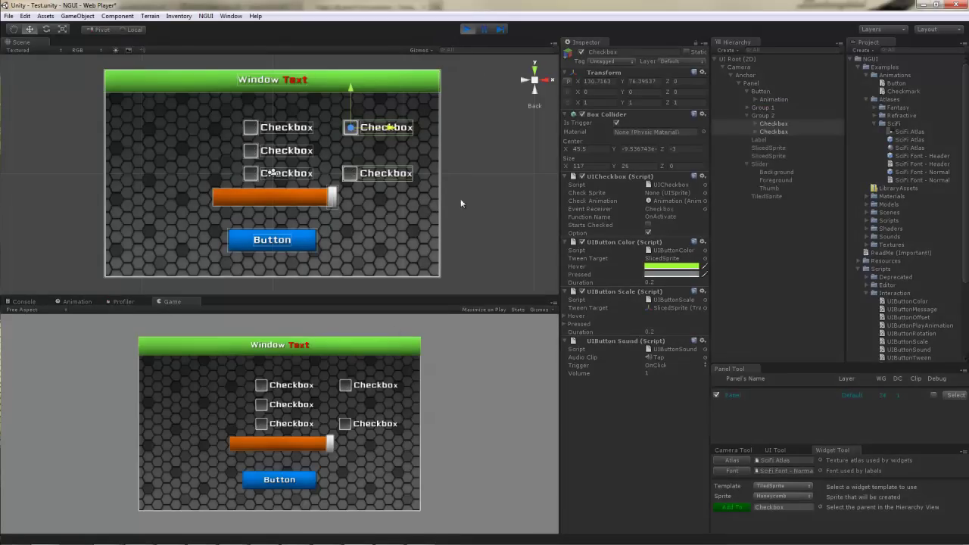
pyautogui.click(346, 385)
pyautogui.click(346, 424)
pyautogui.click(346, 386)
pyautogui.click(261, 385)
pyautogui.click(261, 423)
pyautogui.click(262, 404)
pyautogui.click(467, 29)
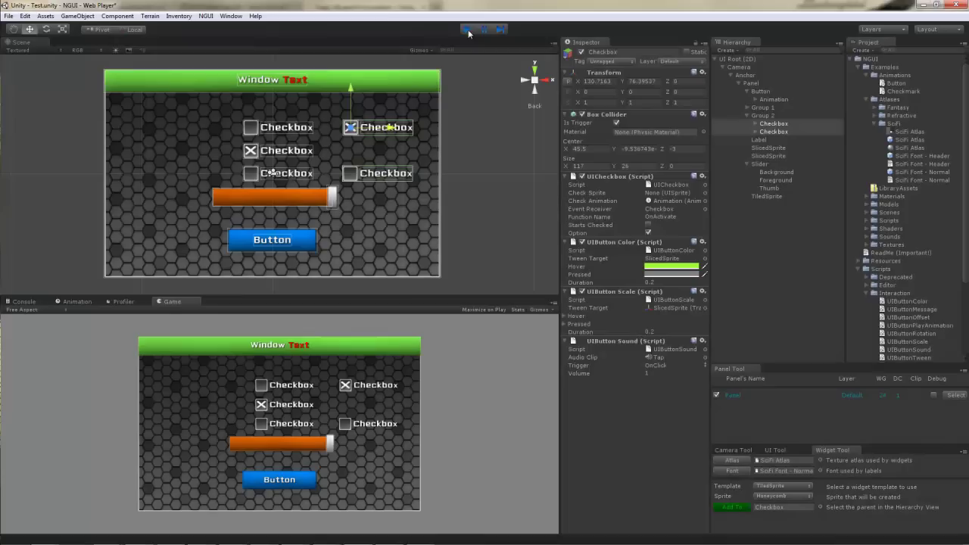
pyautogui.click(508, 130)
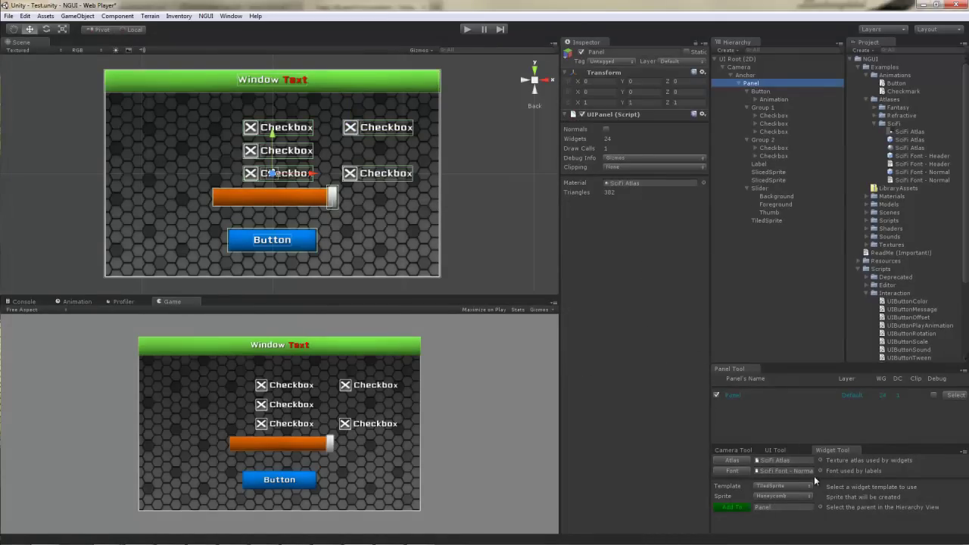
# Add a Label widget to the Panel and place it left of the checkboxes.
pyautogui.click(782, 486)
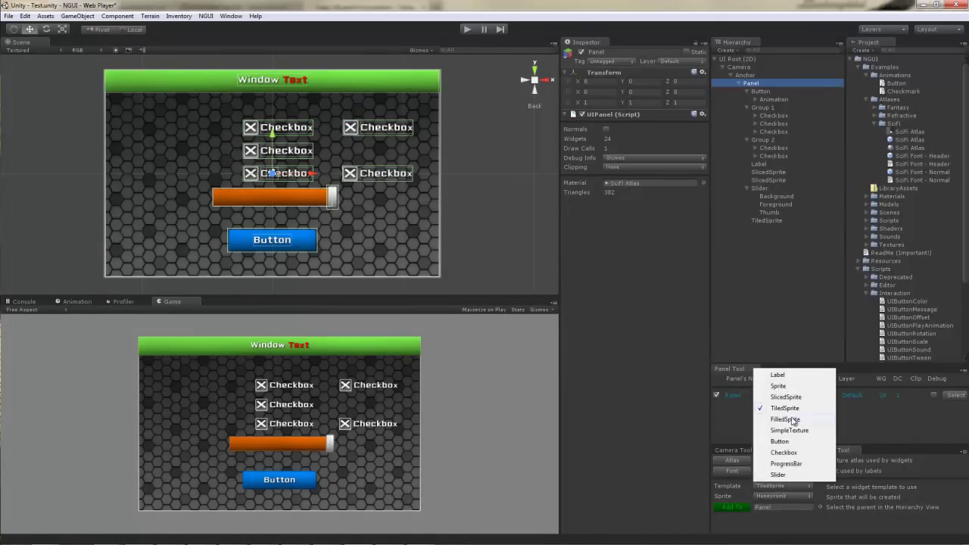
pyautogui.click(778, 375)
pyautogui.click(731, 498)
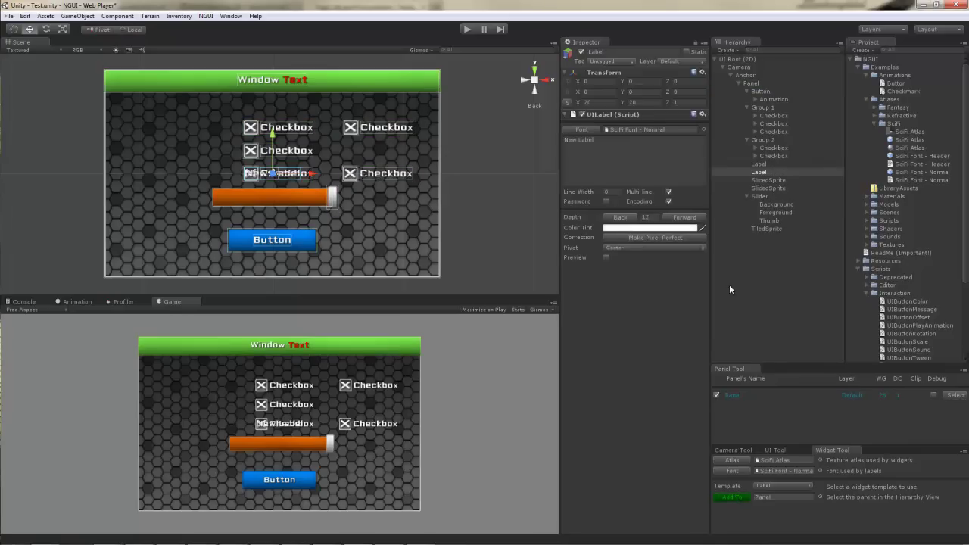
pyautogui.moveTo(310, 174); pyautogui.dragTo(183, 174)
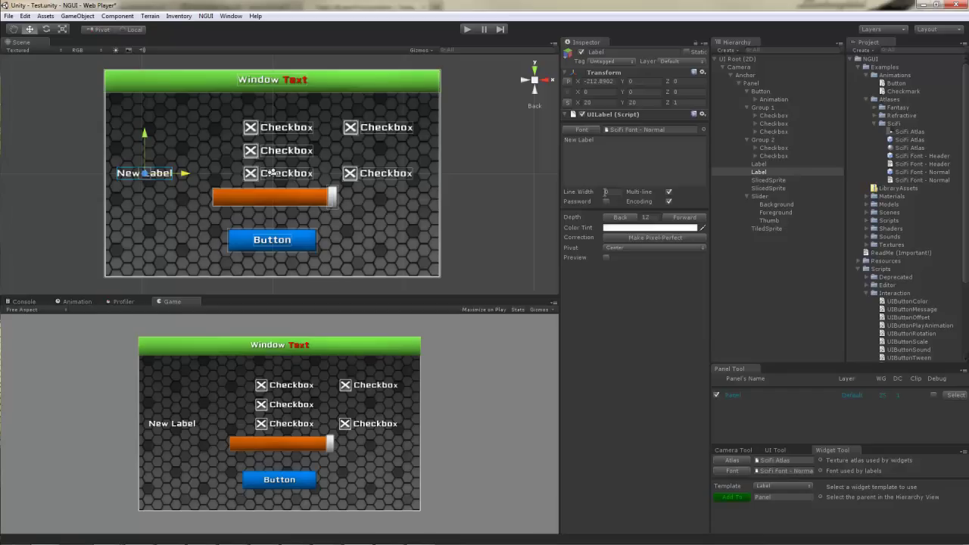
# Give the label line width 100 and text 'Start typing something like this', with Multi-line off.
pyautogui.click(606, 192)
pyautogui.write('100')
pyautogui.click(606, 171)
pyautogui.write('Start')
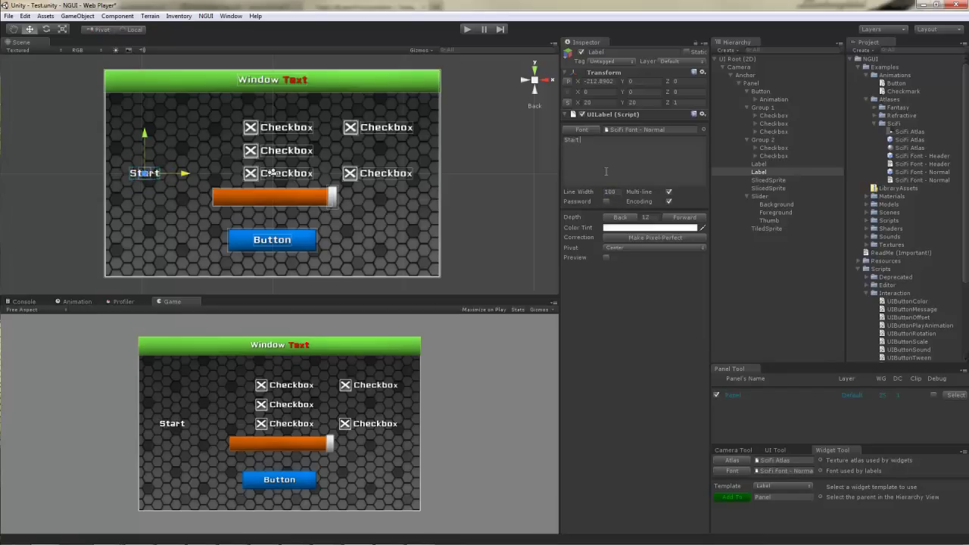
pyautogui.write(' typing something like this')
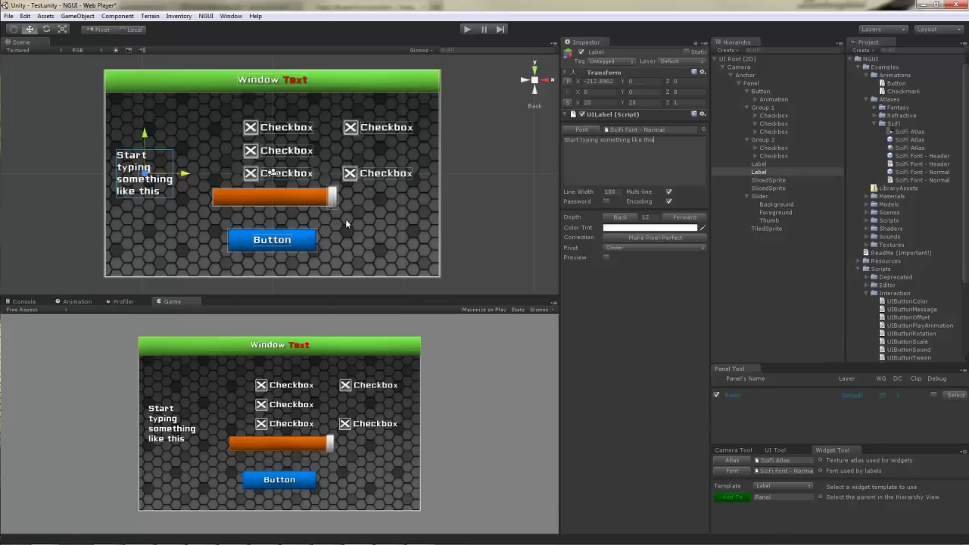
pyautogui.click(669, 193)
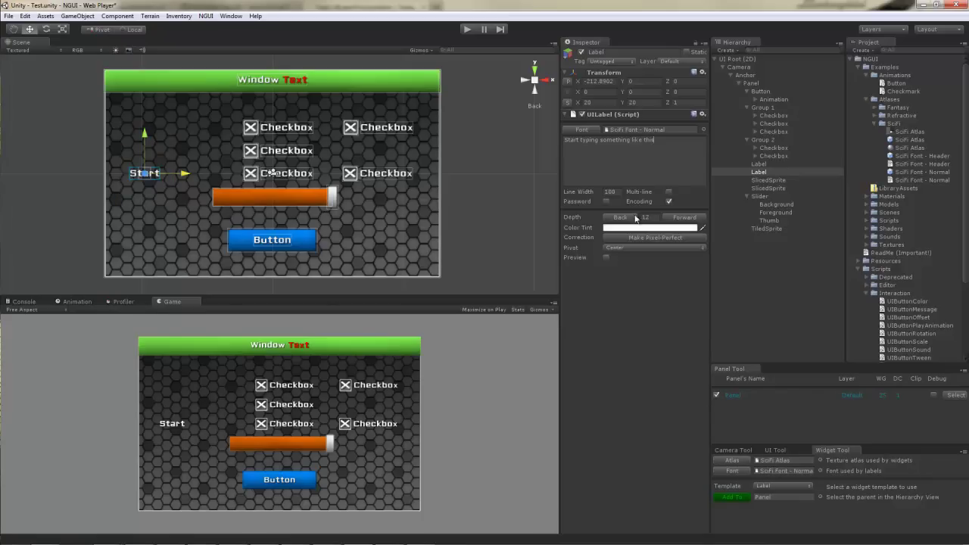
# Re-enable Multi-line, then add a label below the Button with UIInputSaved and a collider.
pyautogui.click(669, 193)
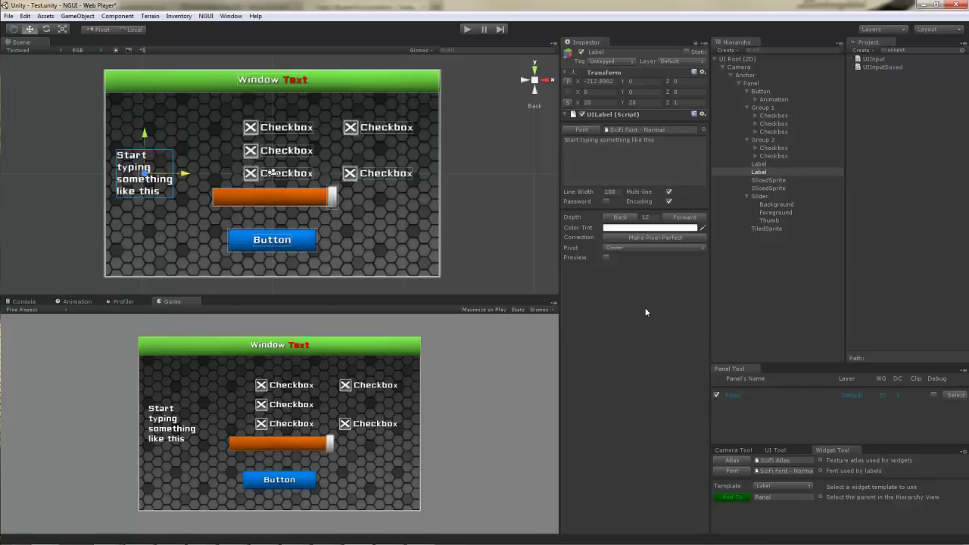
pyautogui.click(730, 498)
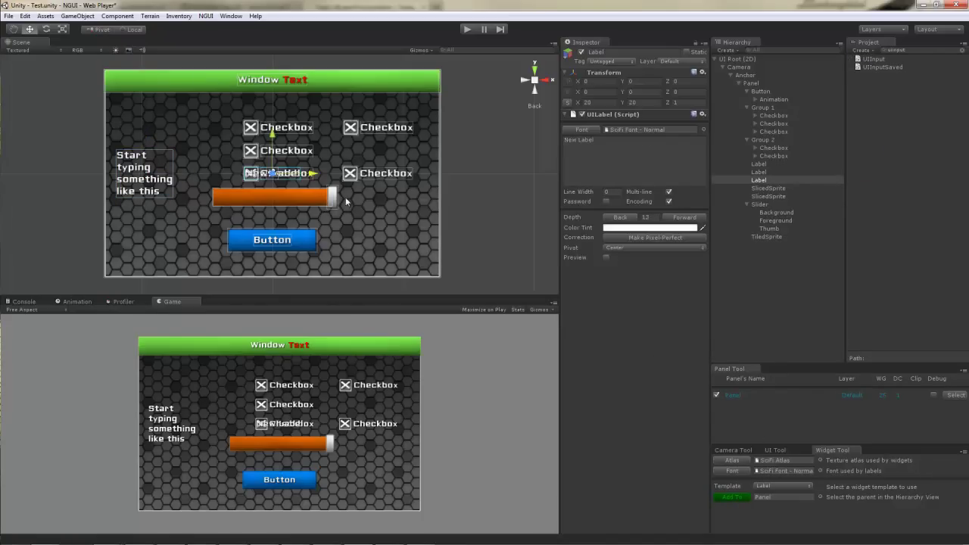
pyautogui.moveTo(271, 138); pyautogui.dragTo(271, 227)
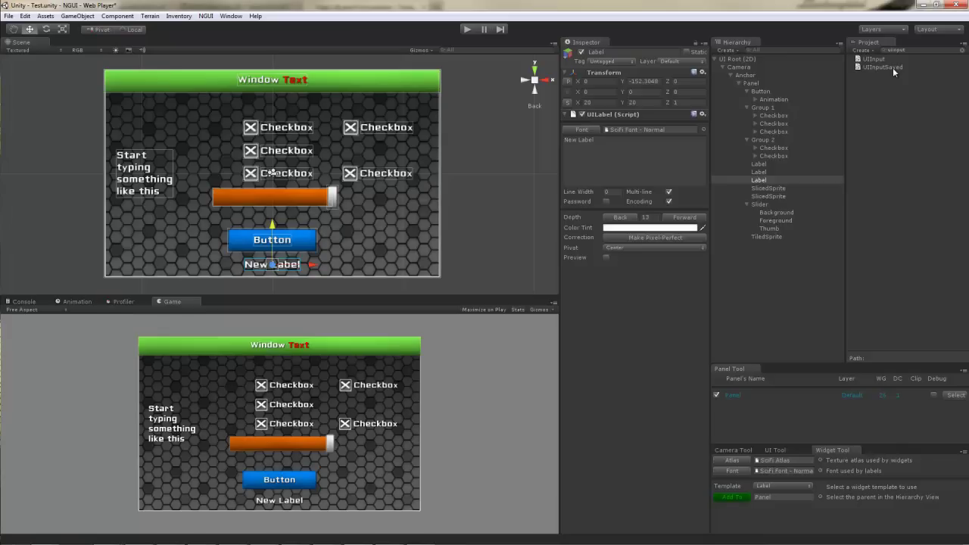
pyautogui.moveTo(892, 67); pyautogui.dragTo(638, 327)
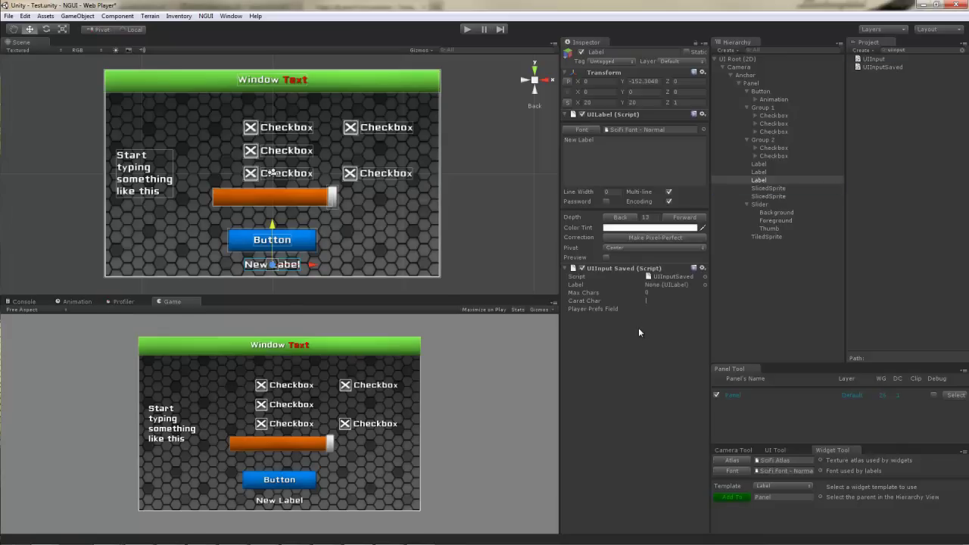
pyautogui.click(206, 16)
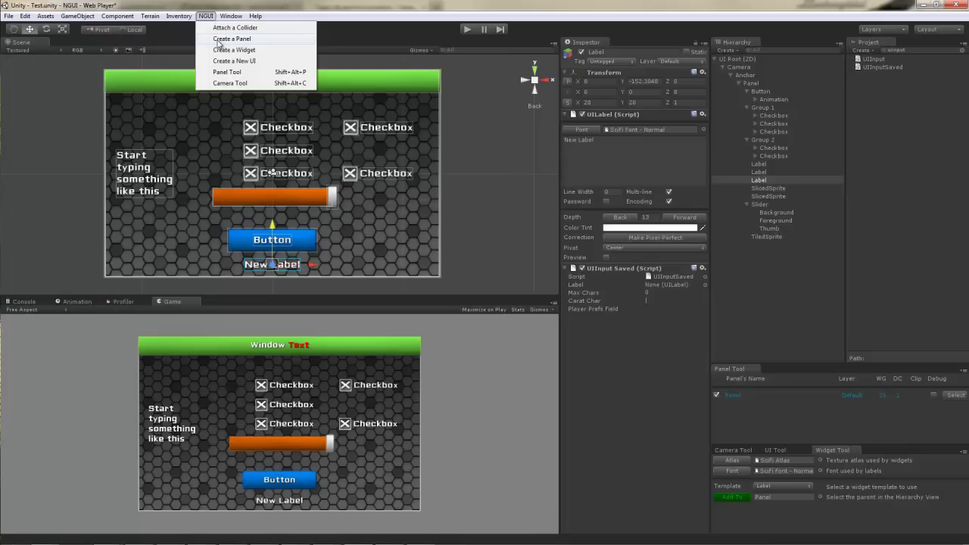
pyautogui.click(233, 28)
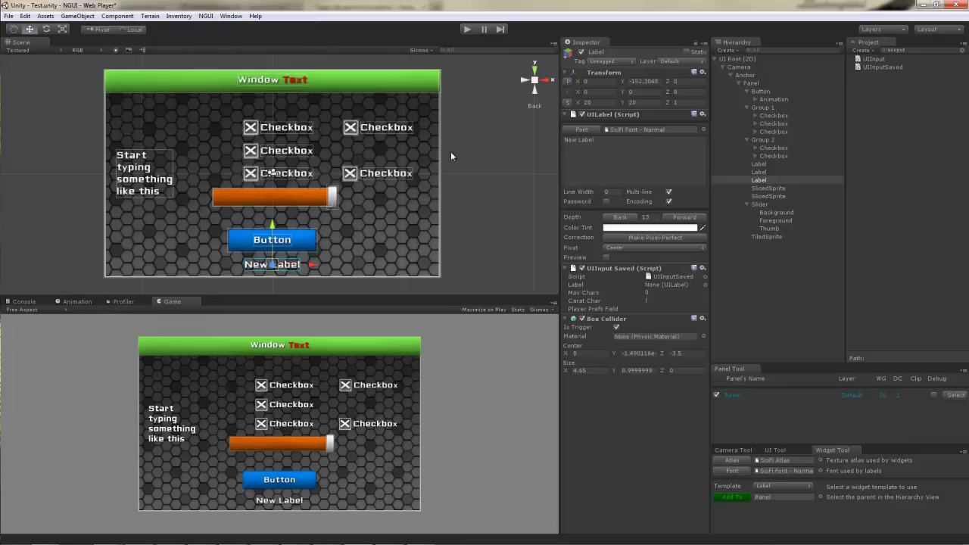
# Set the Player Prefs Field to 'Some' and run the scene.
pyautogui.click(653, 309)
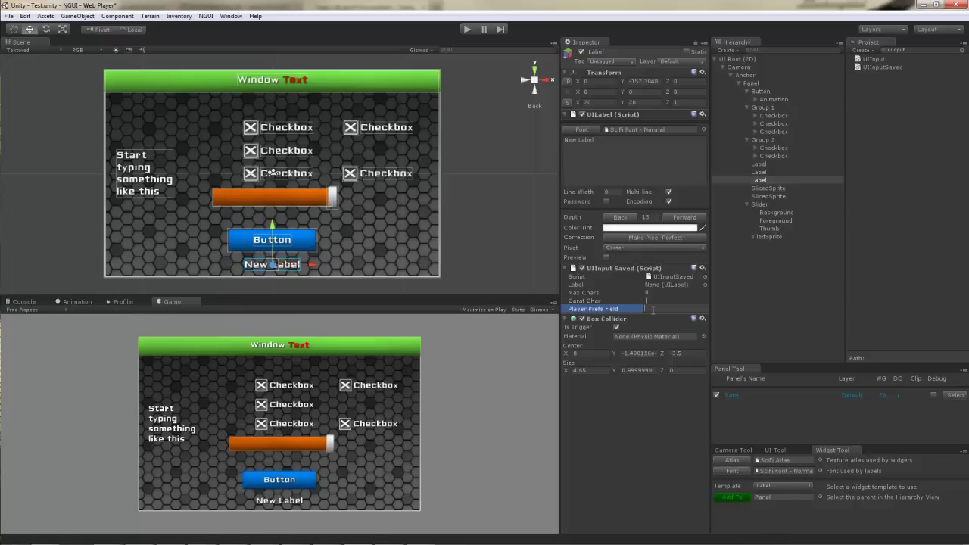
pyautogui.write('Some')
pyautogui.press('Return')
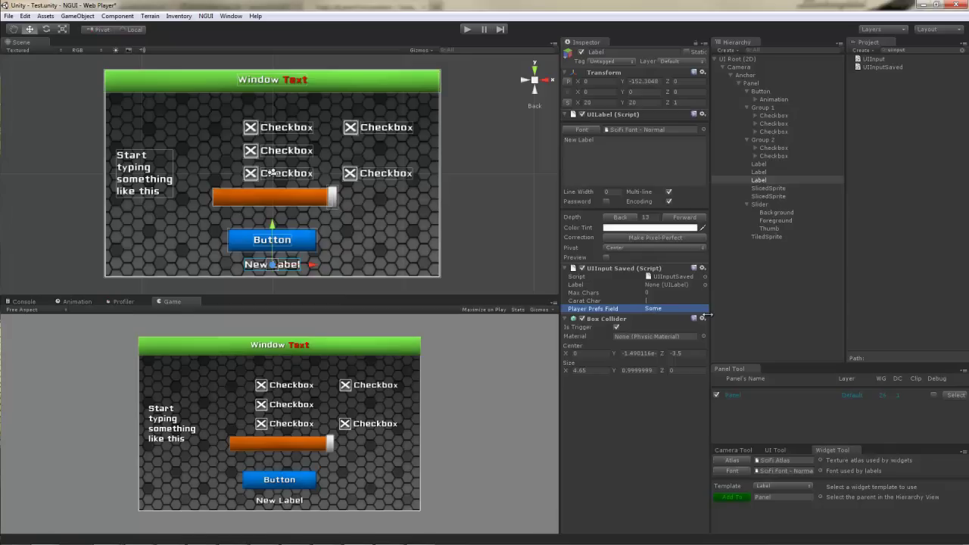
pyautogui.click(467, 30)
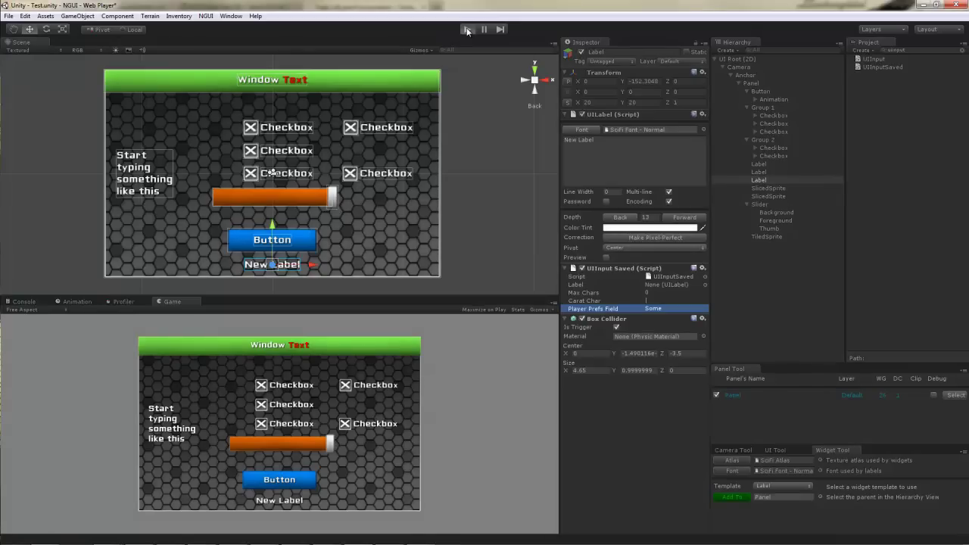
# Type 'I can type stuff!' into the running label, then replay to confirm it's restored.
pyautogui.click(281, 502)
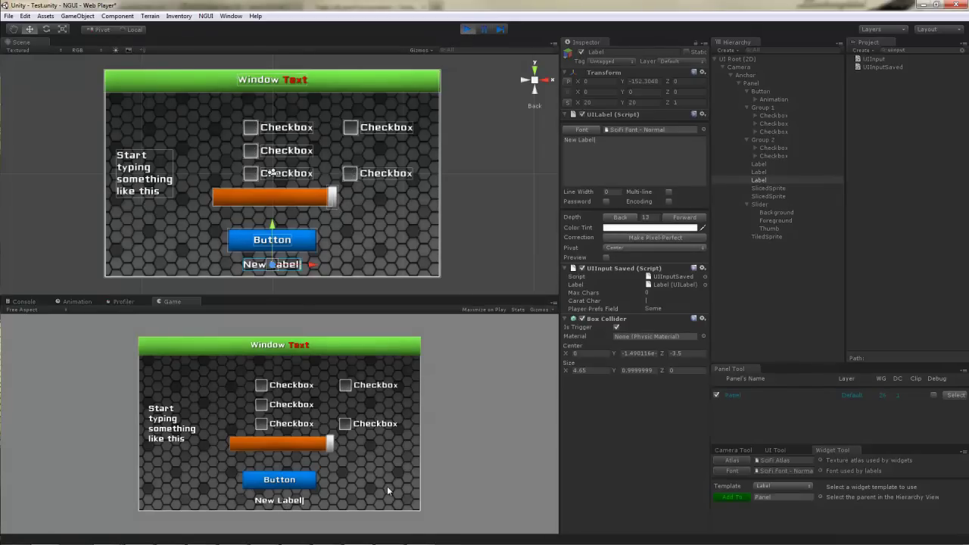
pyautogui.write('I can ty')
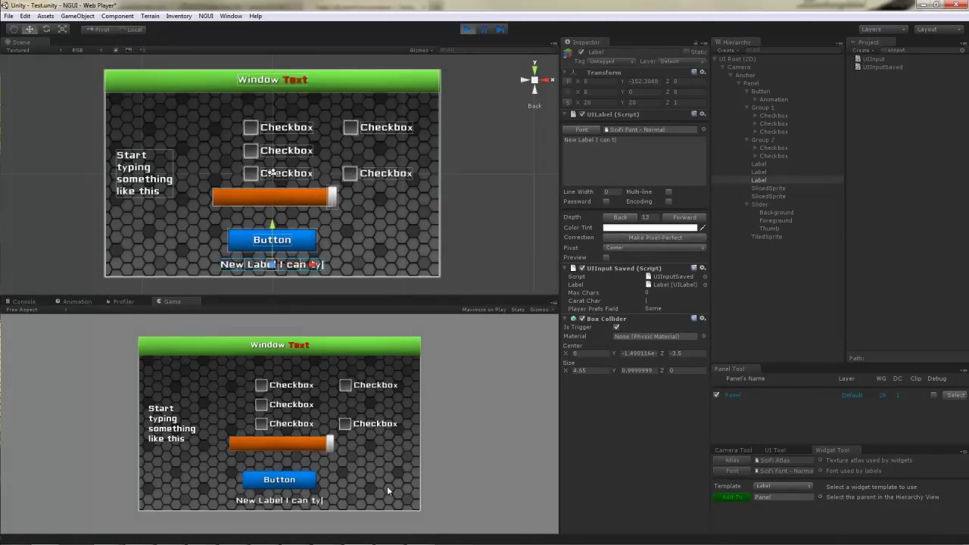
pyautogui.write('pe stuff!')
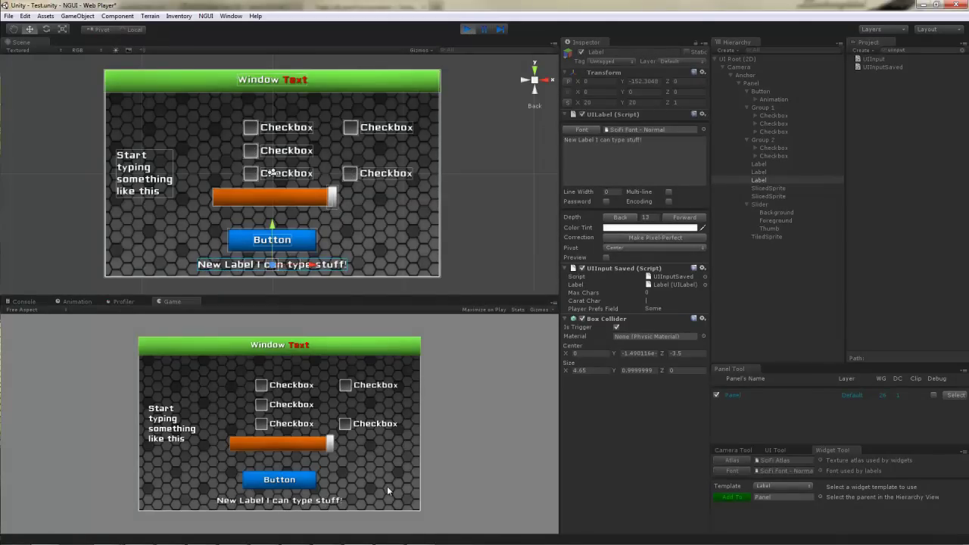
pyautogui.click(467, 31)
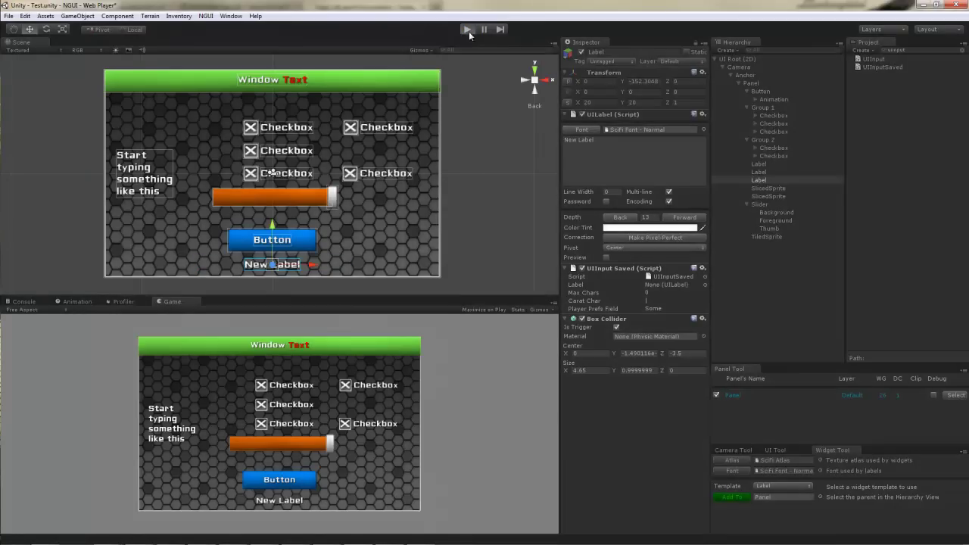
pyautogui.hotkey('ctrl', 'p')
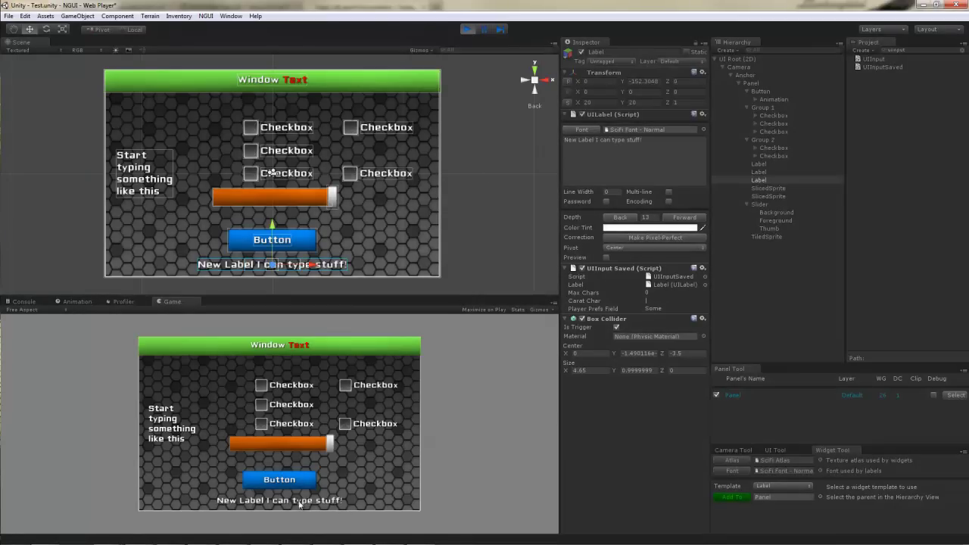
pyautogui.click(464, 30)
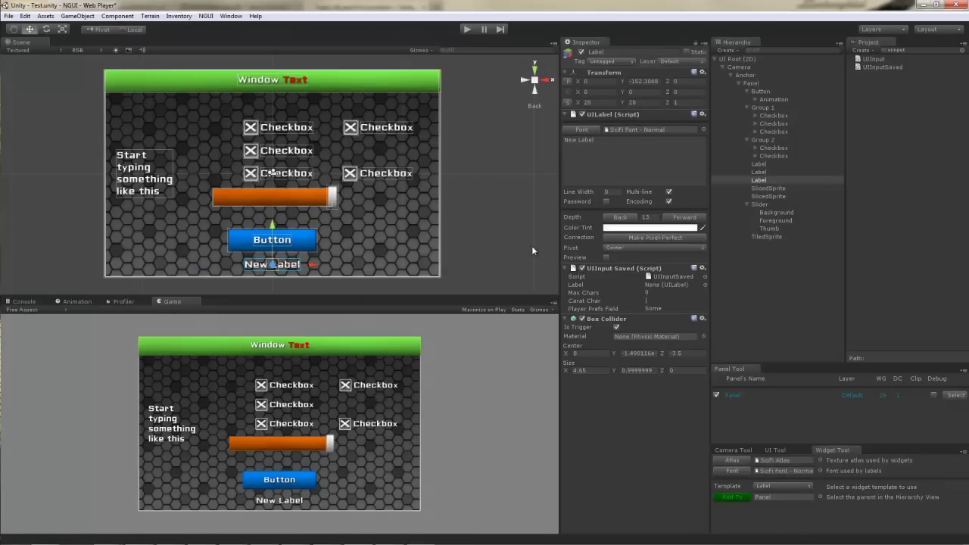
# Turn on Password for the UILabel and play-test the asterisk-masked text.
pyautogui.click(606, 202)
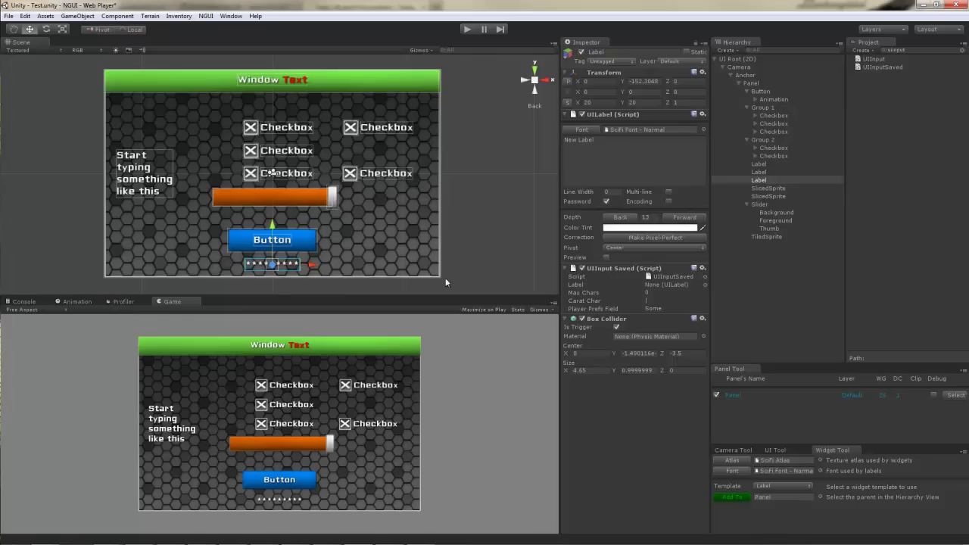
pyautogui.click(466, 29)
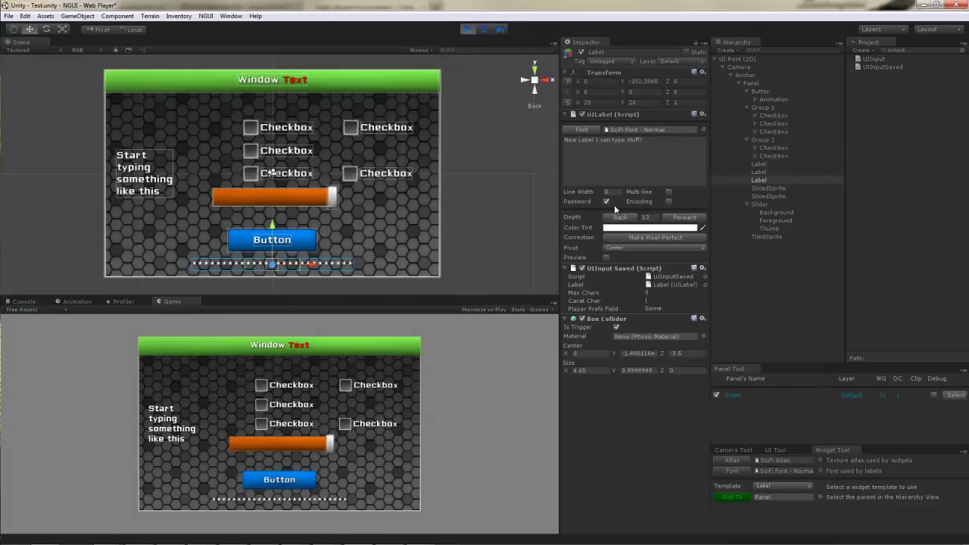
pyautogui.click(465, 29)
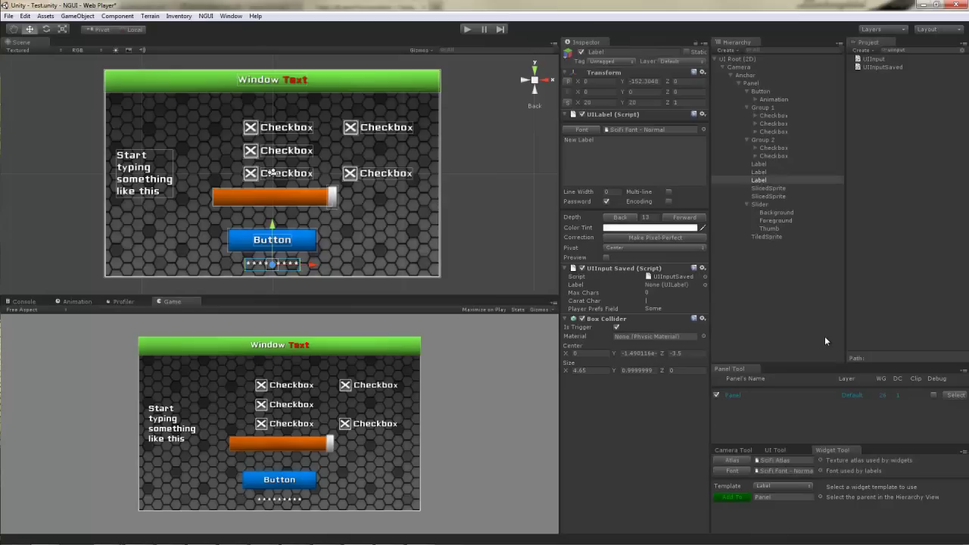
# Attach a TweenRotation script to the 'Start typing something like this' label.
pyautogui.click(75, 303)
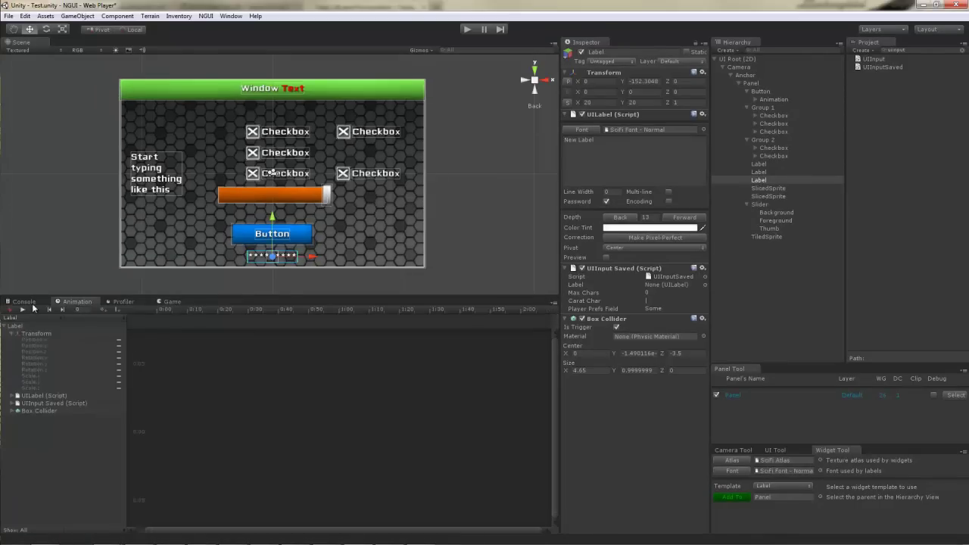
pyautogui.click(170, 303)
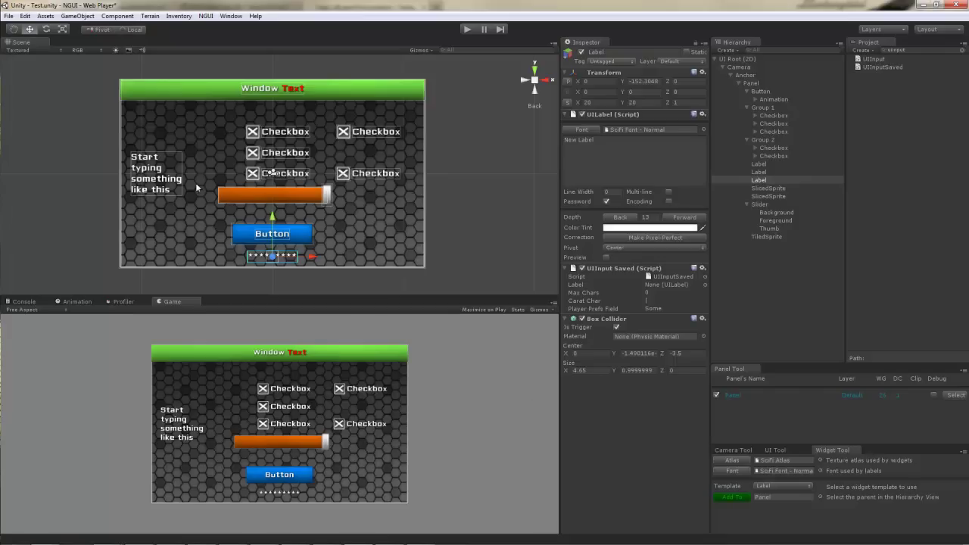
pyautogui.click(156, 176)
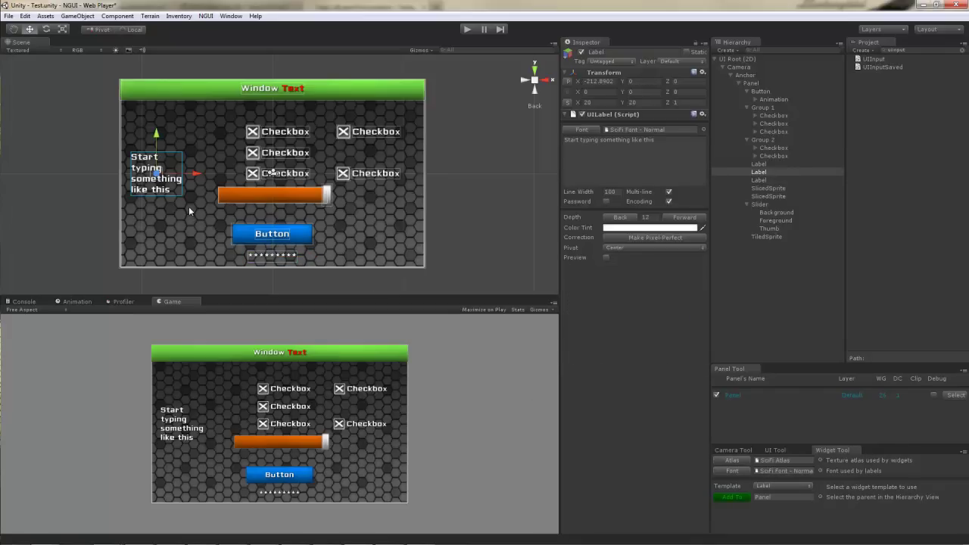
pyautogui.click(914, 51)
pyautogui.write('tween')
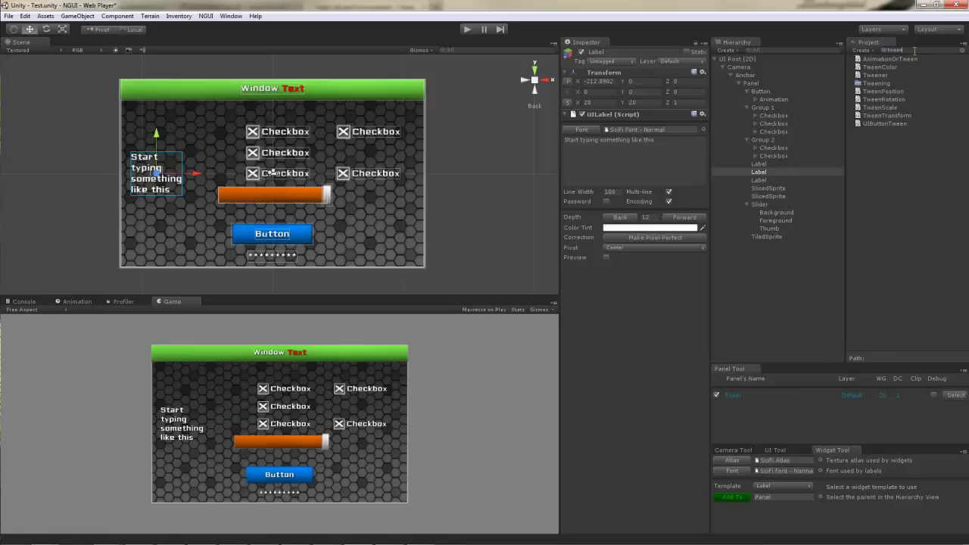
pyautogui.write('rot')
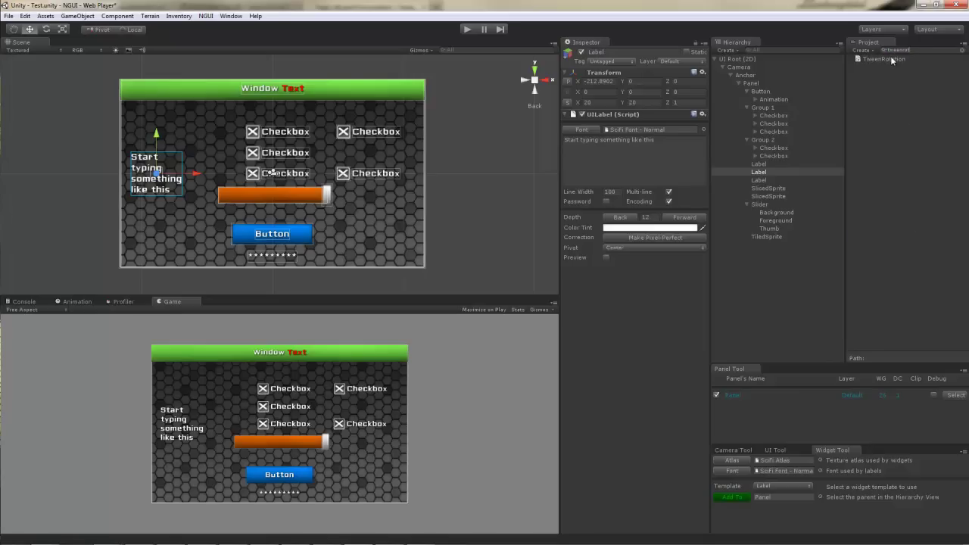
pyautogui.moveTo(884, 59); pyautogui.dragTo(644, 354)
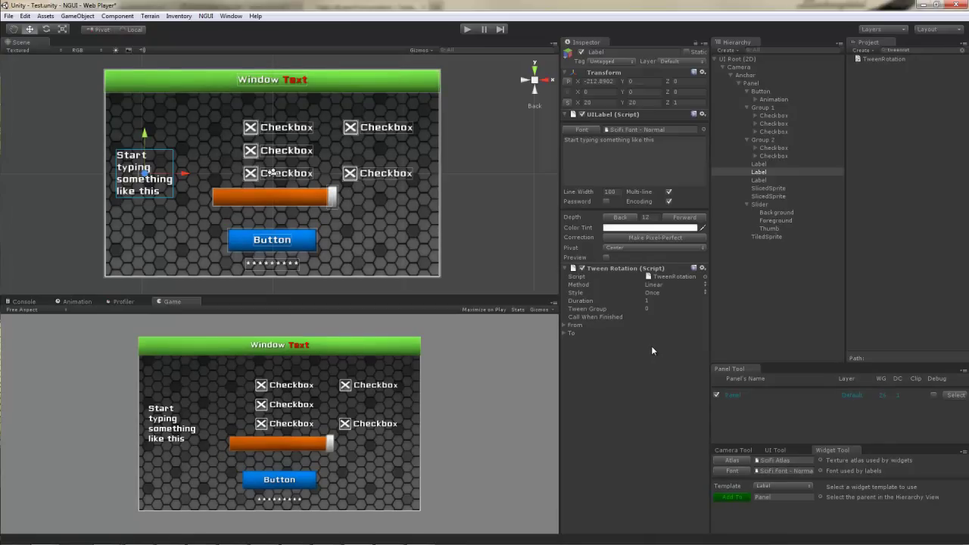
# Set the tween to EaseInOut, PingPong style, rotating to Z -30.
pyautogui.click(657, 285)
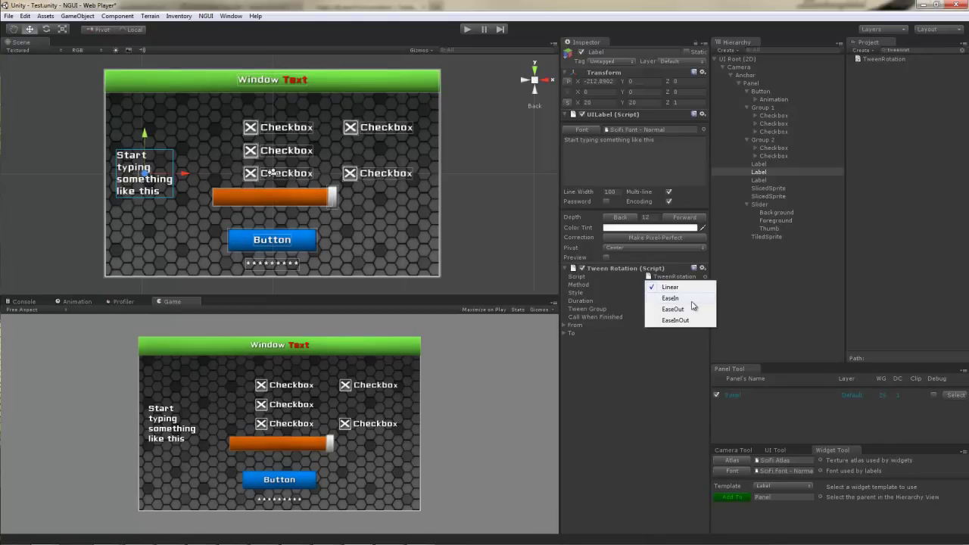
pyautogui.click(676, 320)
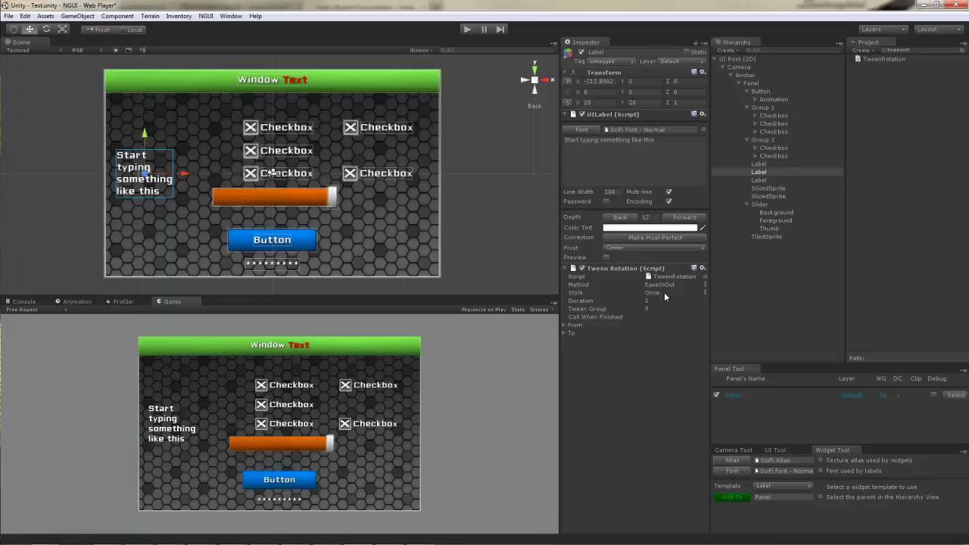
pyautogui.click(664, 292)
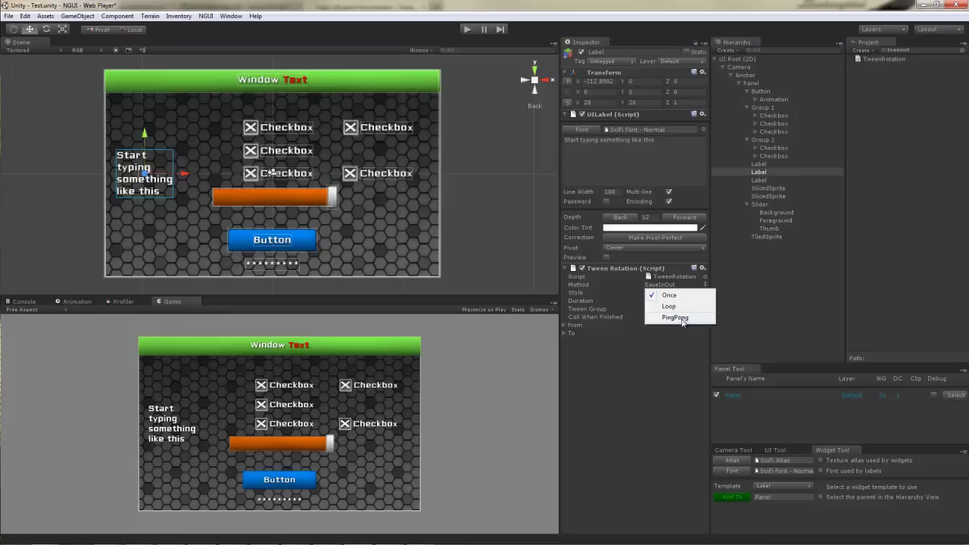
pyautogui.click(681, 318)
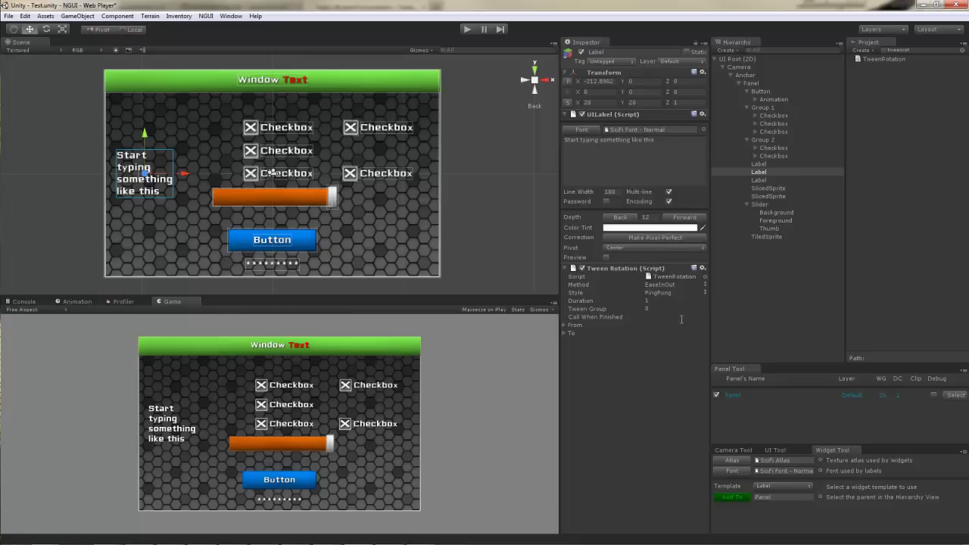
pyautogui.click(567, 333)
pyautogui.click(568, 325)
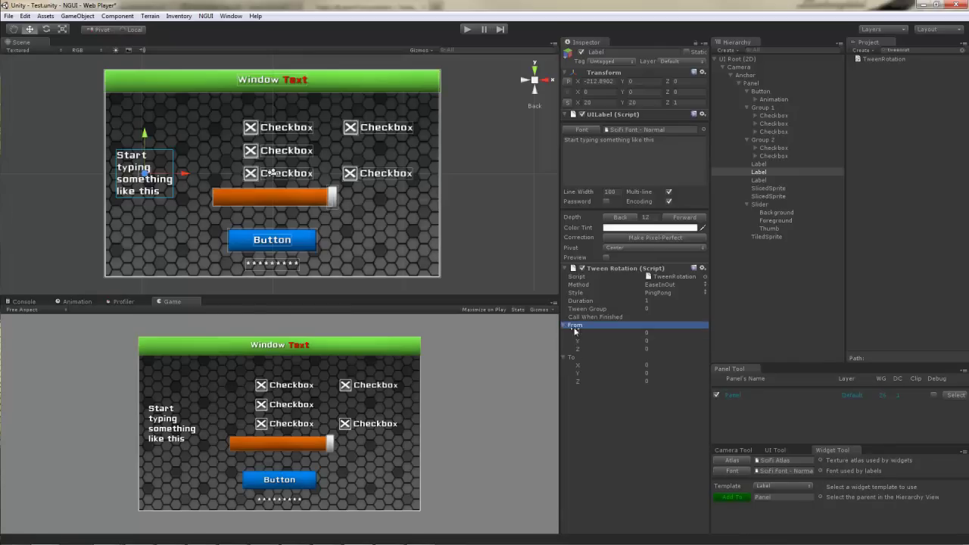
pyautogui.click(657, 374)
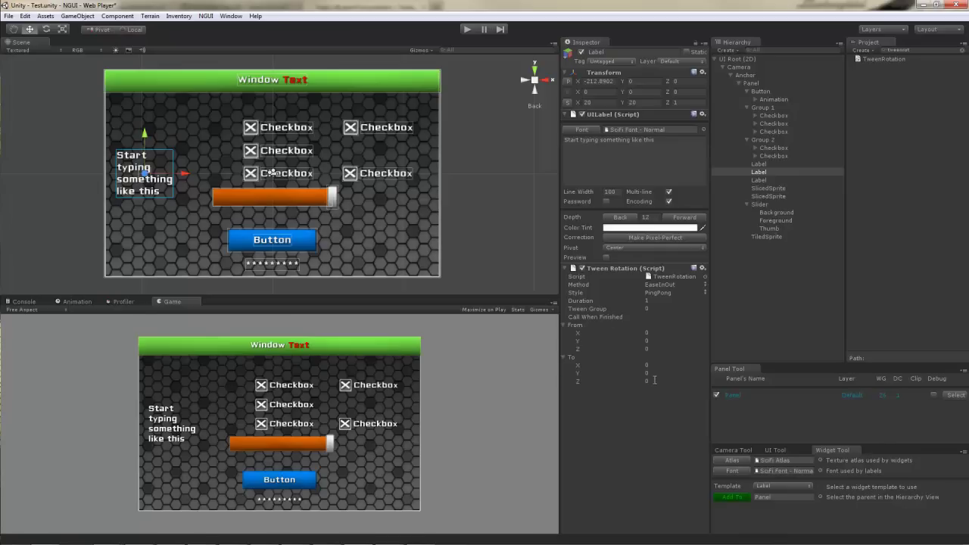
pyautogui.click(655, 380)
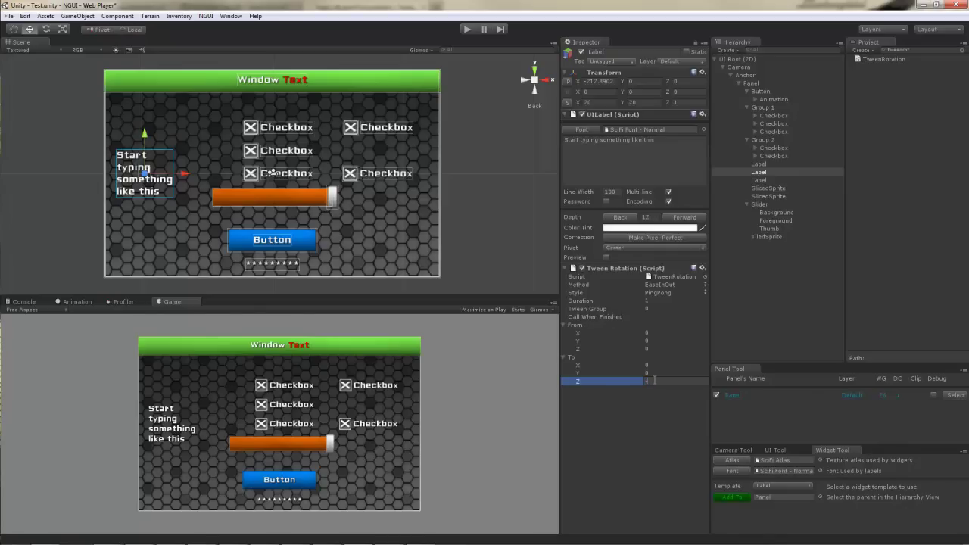
pyautogui.write('-30')
pyautogui.press('Return')
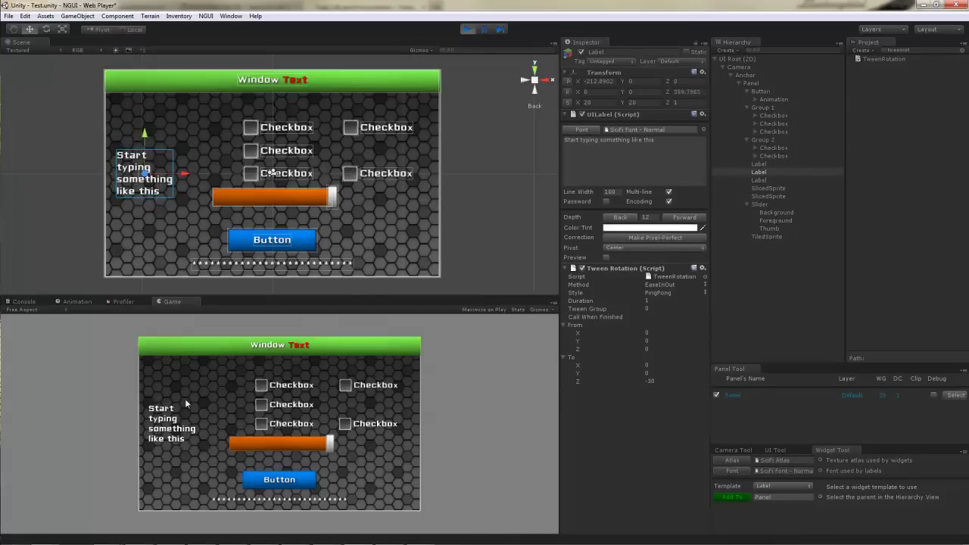
# Stop the scene and search the Project for 'animation' scripts.
pyautogui.click(466, 29)
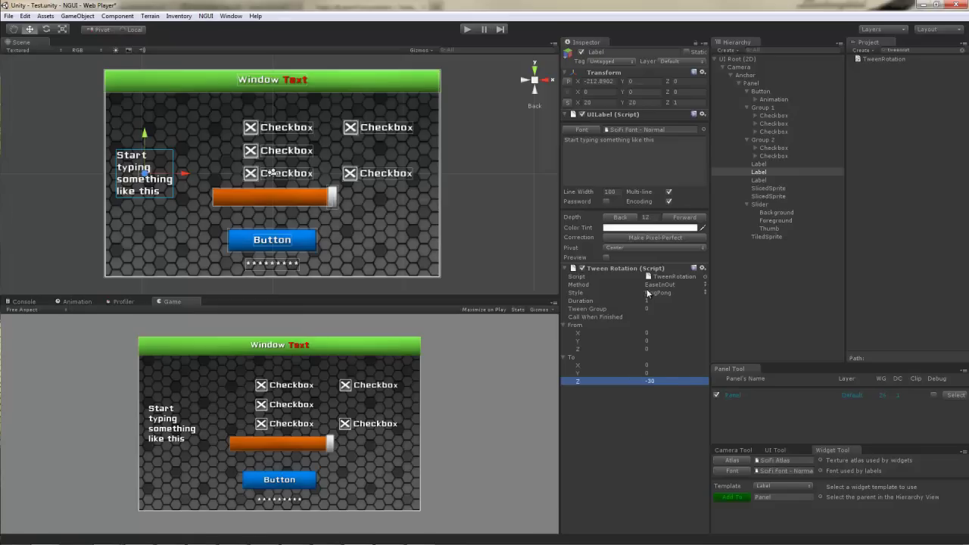
pyautogui.click(901, 50)
pyautogui.write('nimation')
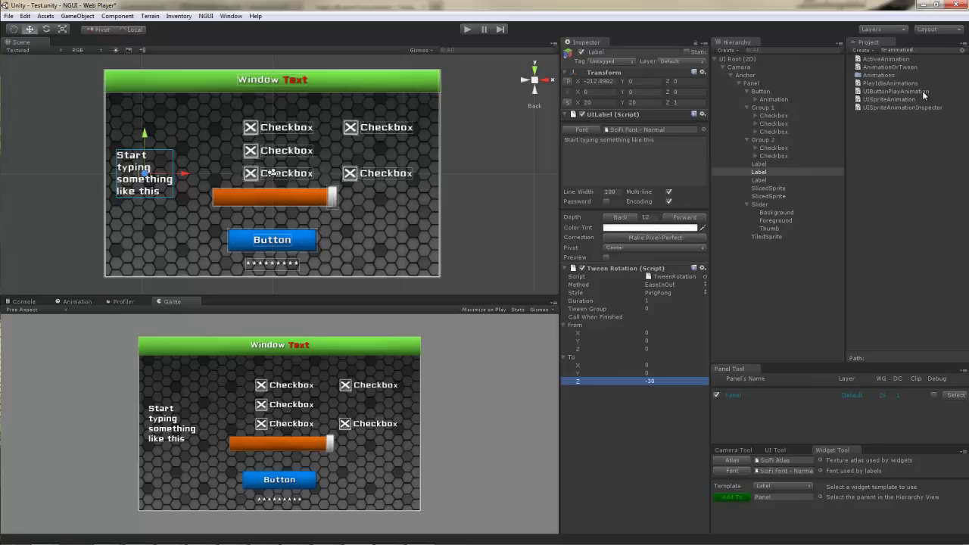
# Expand the Button's Animation object to show its Label and SlicedSprite.
pyautogui.click(841, 168)
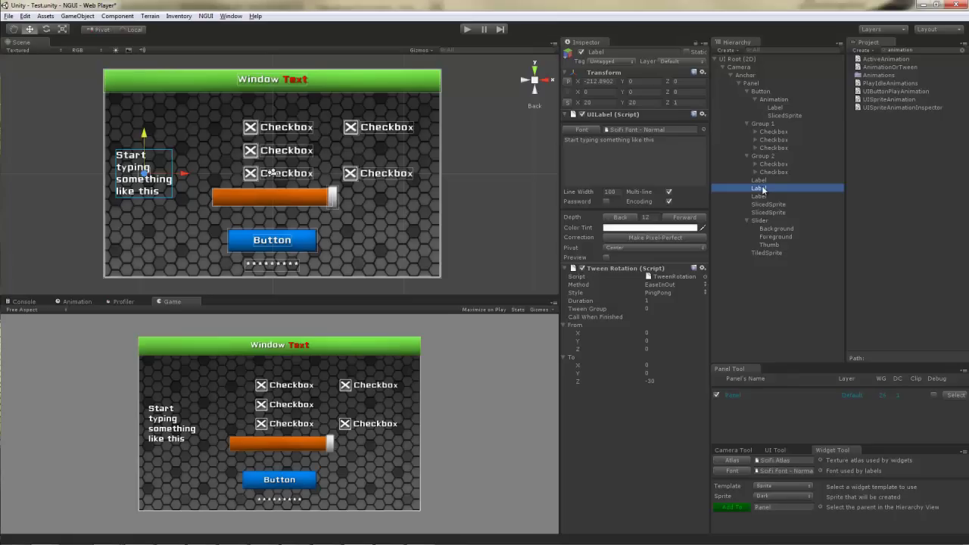
# Review the Slider's UISlider settings, then the Panel's UIPanel (26 widgets, one draw call).
pyautogui.click(762, 221)
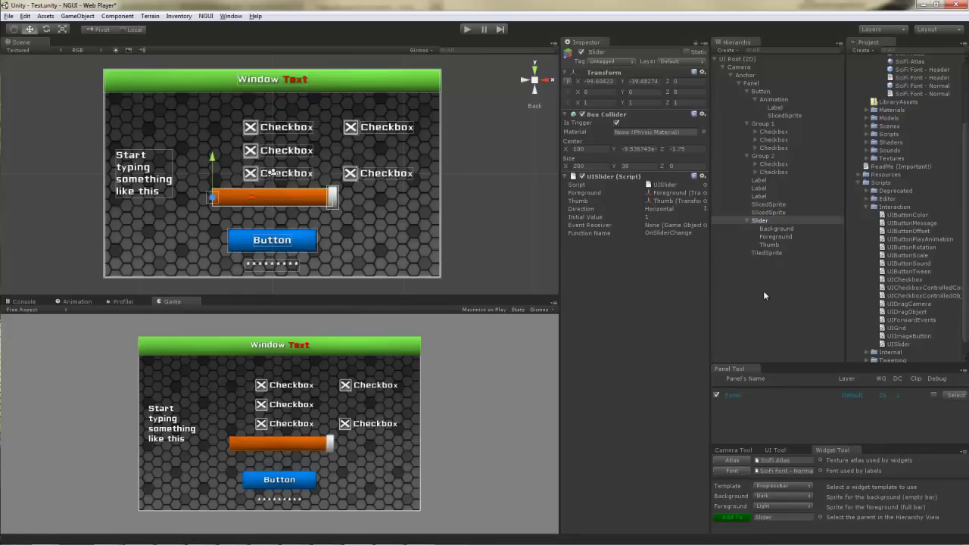
pyautogui.click(752, 84)
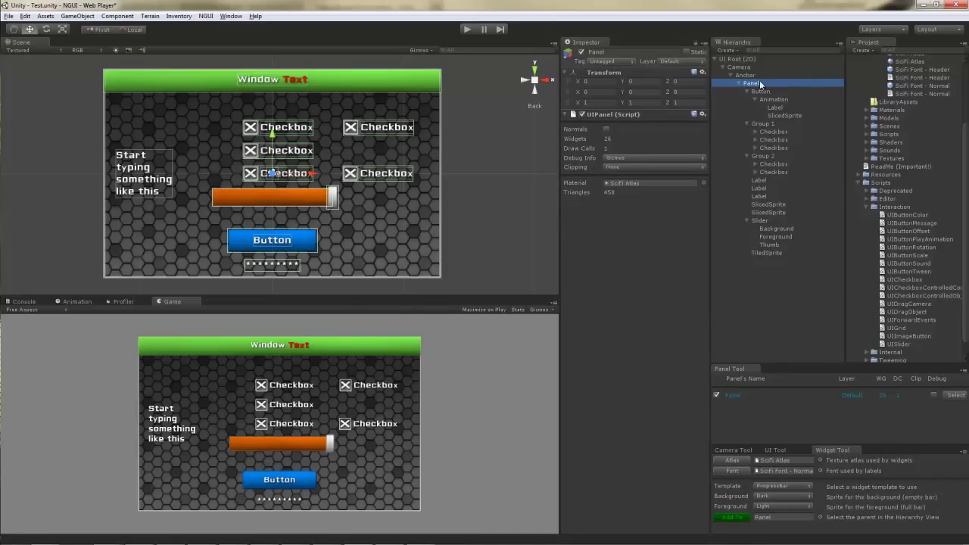
# Give the Panel a collider and add the UIDragObject script to it.
pyautogui.click(199, 16)
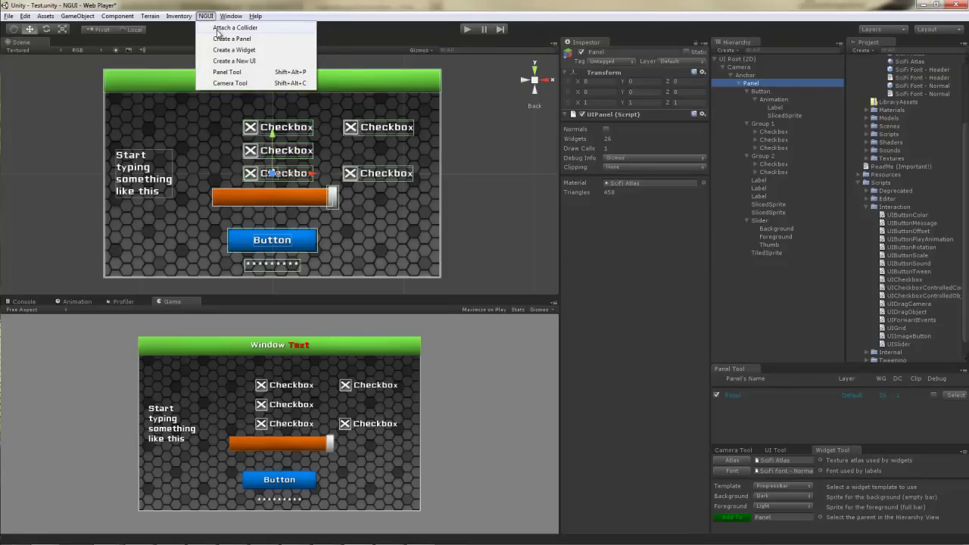
pyautogui.click(228, 27)
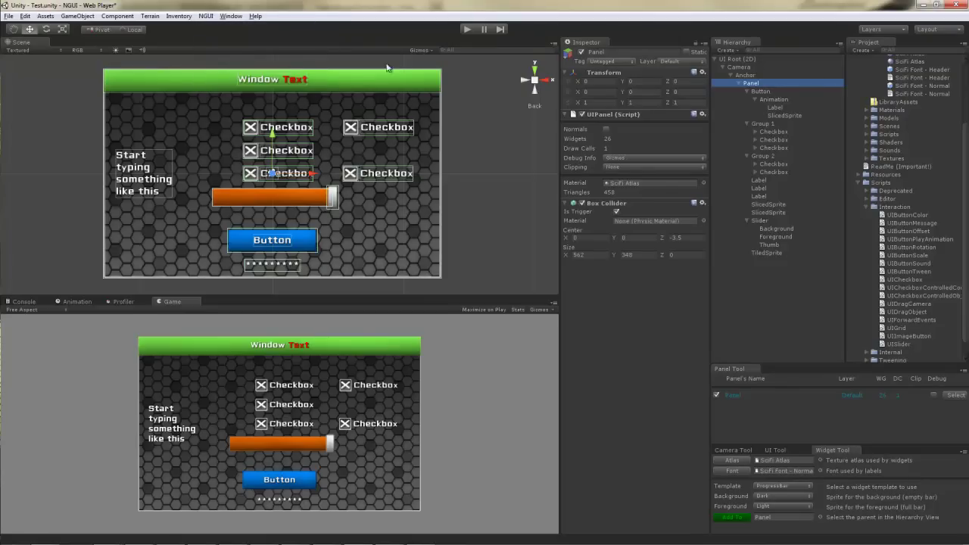
pyautogui.click(915, 50)
pyautogui.write('Sldrag')
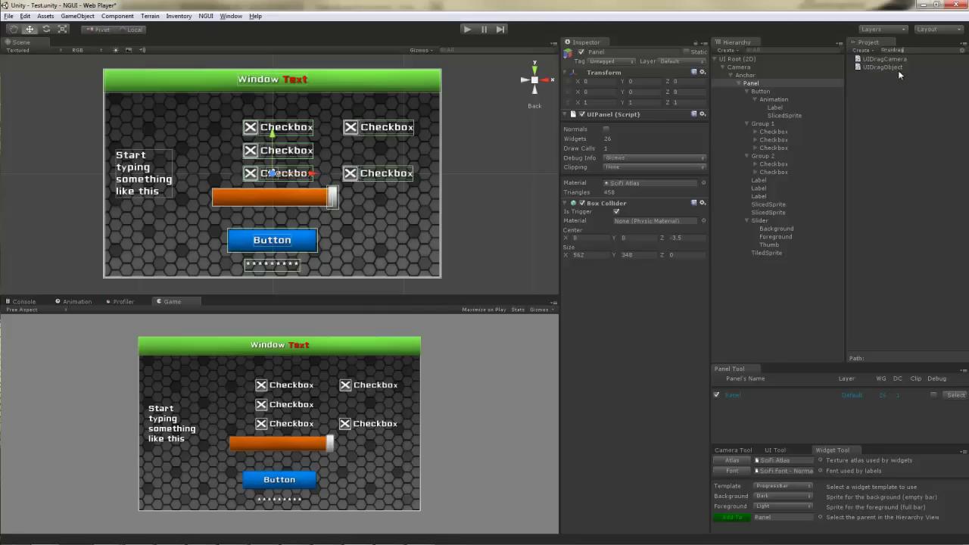
pyautogui.moveTo(898, 70); pyautogui.dragTo(644, 338)
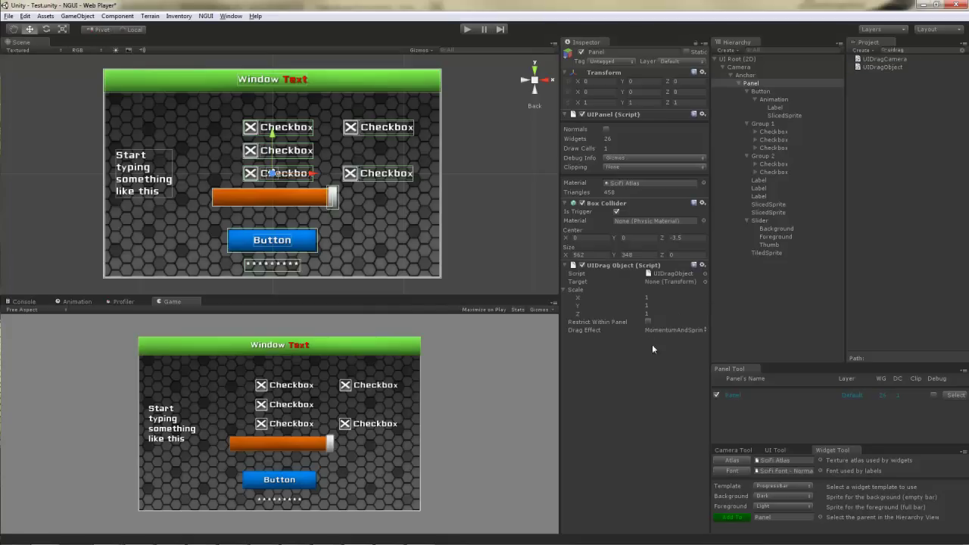
# Set the drag target to Panel with Drag Effect None, and run the scene.
pyautogui.moveTo(759, 85); pyautogui.dragTo(675, 281)
pyautogui.click(668, 331)
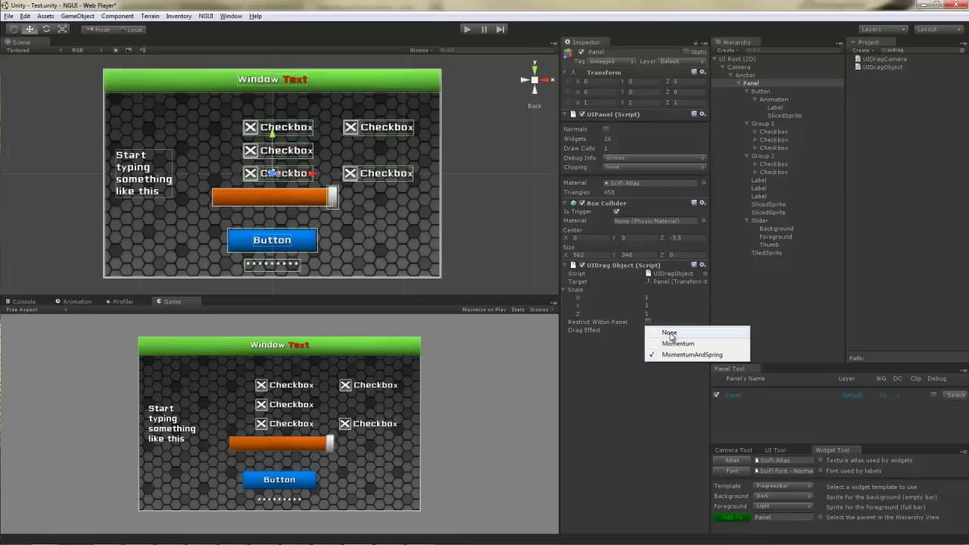
pyautogui.click(667, 321)
pyautogui.click(467, 29)
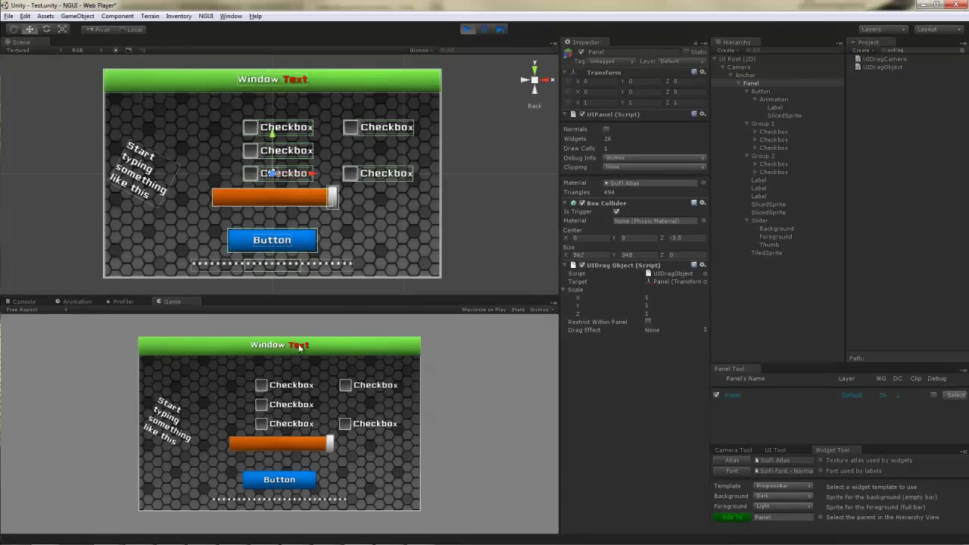
# Drag the panel in the running game, stop playback, and leave its drag effect set to None.
pyautogui.moveTo(302, 354)
pyautogui.mouseDown()
pyautogui.moveTo(189, 348)
pyautogui.moveTo(305, 358)
pyautogui.mouseUp()
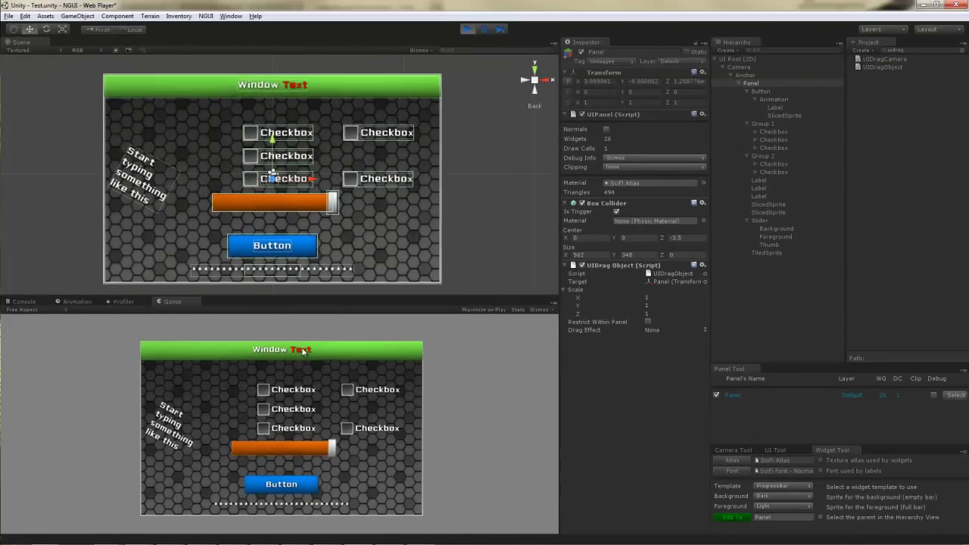
pyautogui.click(471, 30)
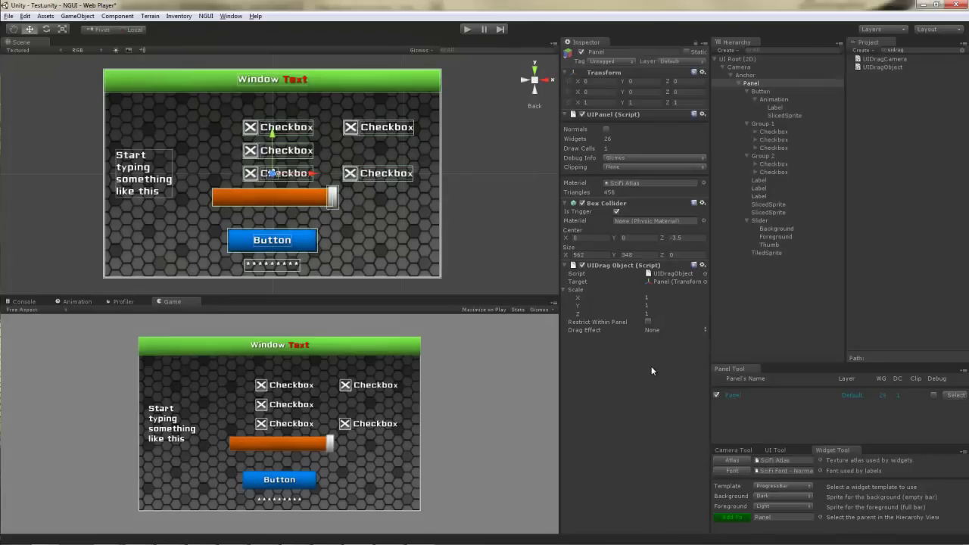
pyautogui.click(653, 330)
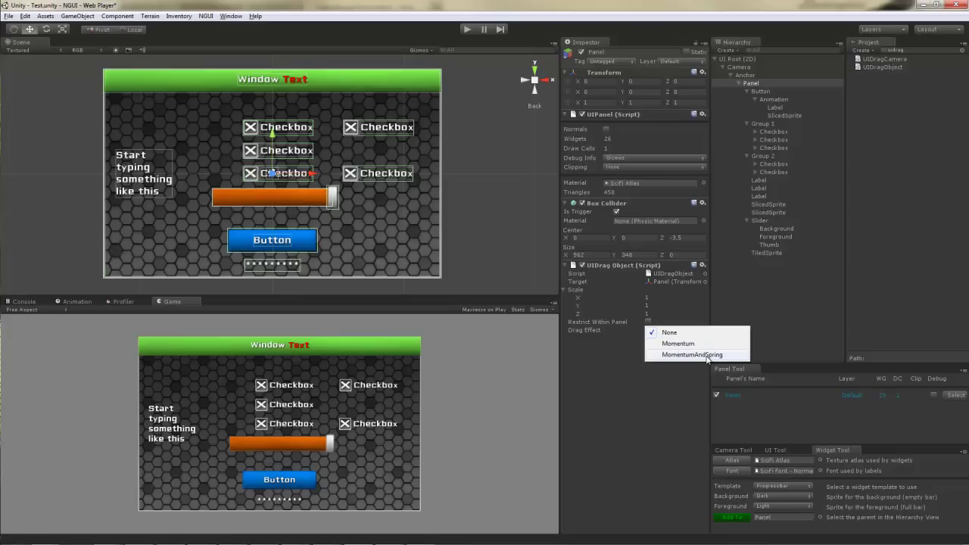
pyautogui.click(646, 406)
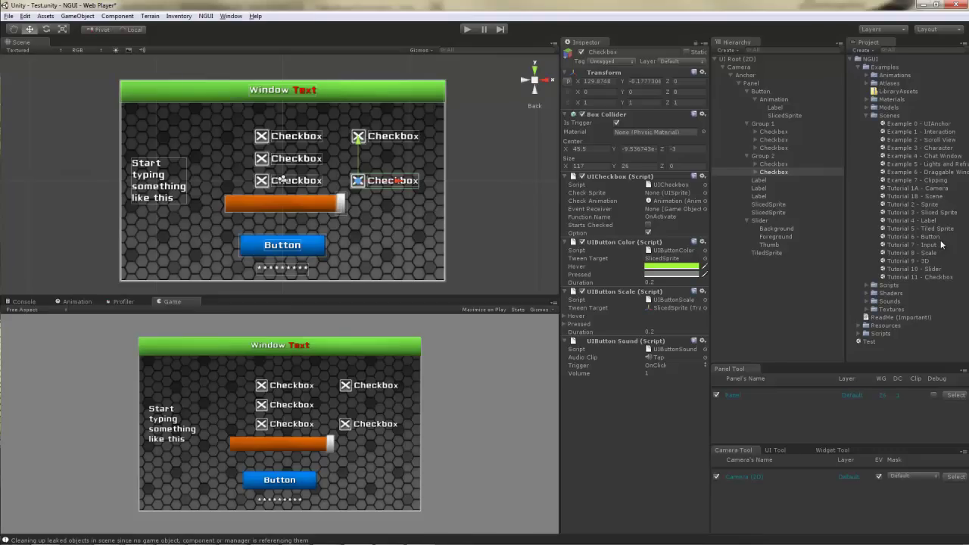
# Open Example 3 - Character without saving Test, then toggle the 2D UI, 3D UI and main cameras off and on.
pyautogui.doubleClick(924, 149)
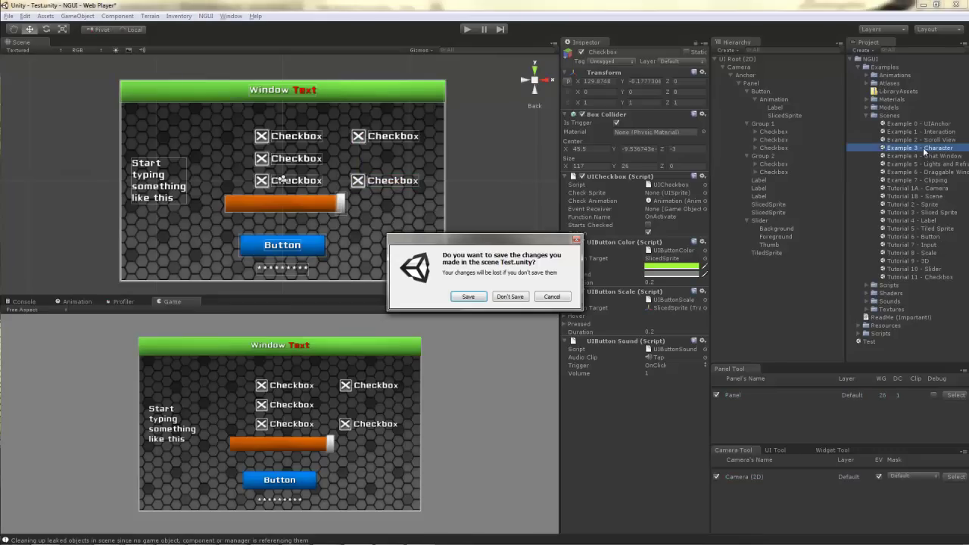
pyautogui.click(511, 297)
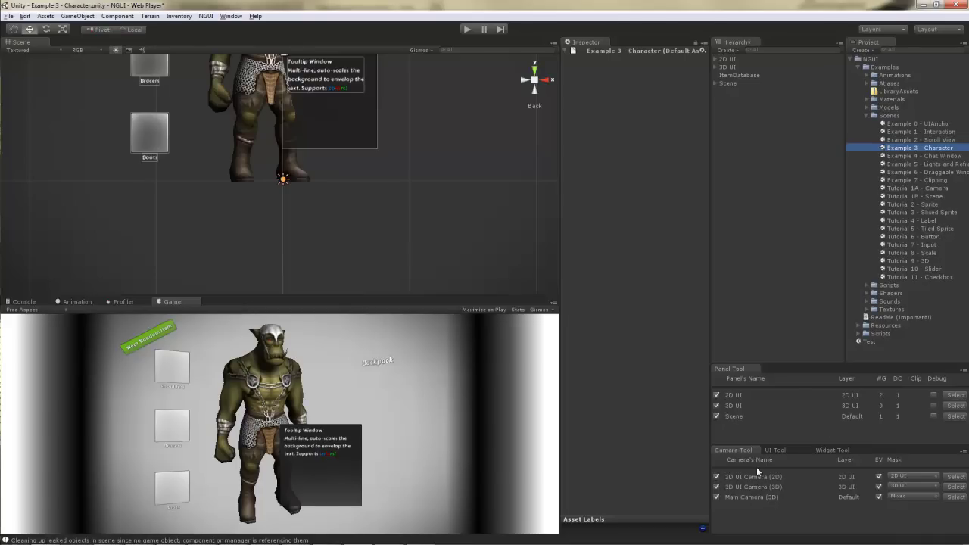
pyautogui.click(717, 477)
pyautogui.click(716, 477)
pyautogui.click(716, 487)
pyautogui.click(717, 498)
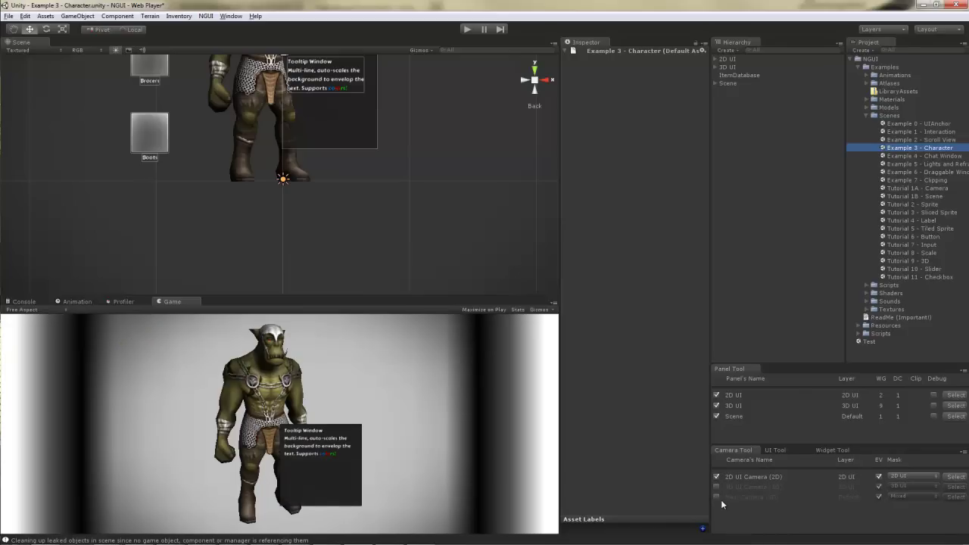
pyautogui.click(716, 497)
pyautogui.click(716, 487)
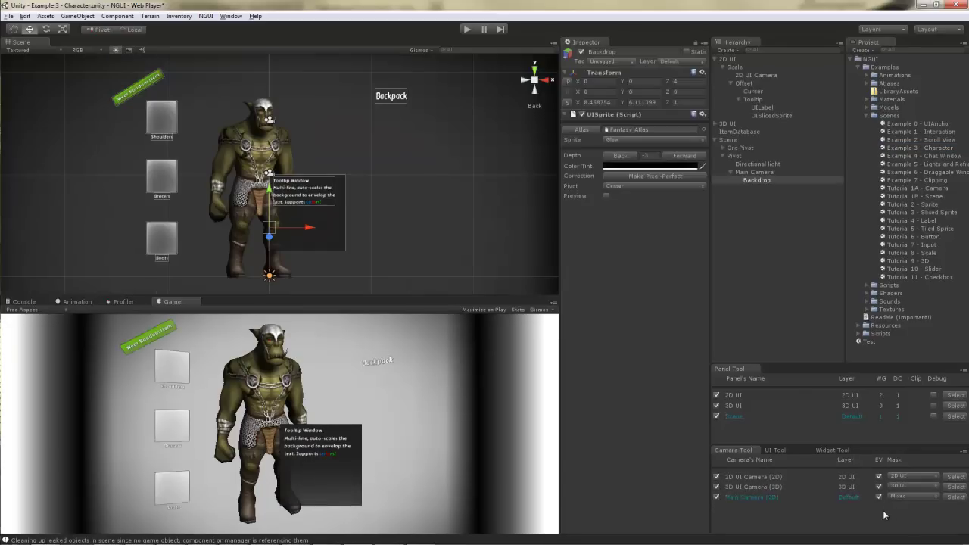
# Try the 2D UI camera's 3D UI mask layer and event handling, then select Main Camera.
pyautogui.click(955, 477)
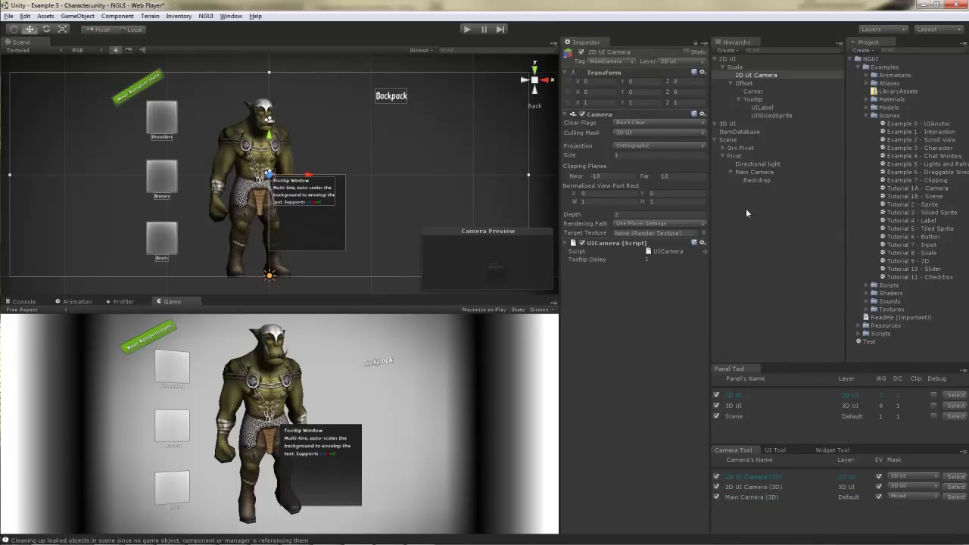
pyautogui.click(915, 478)
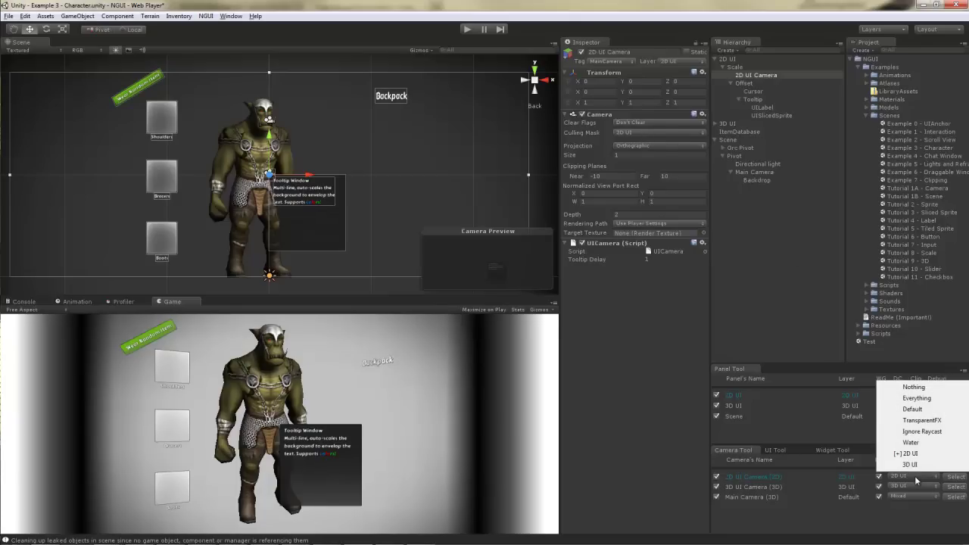
pyautogui.click(912, 465)
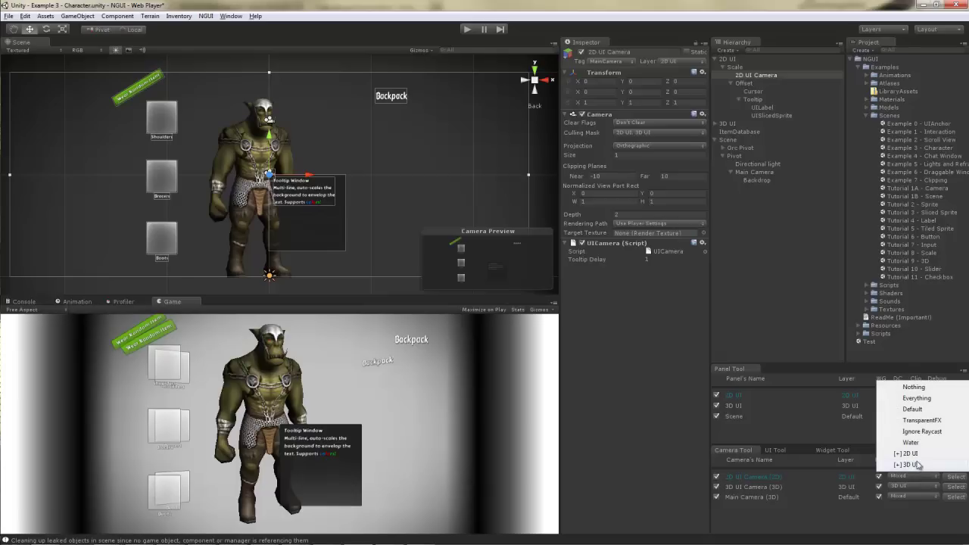
pyautogui.click(917, 465)
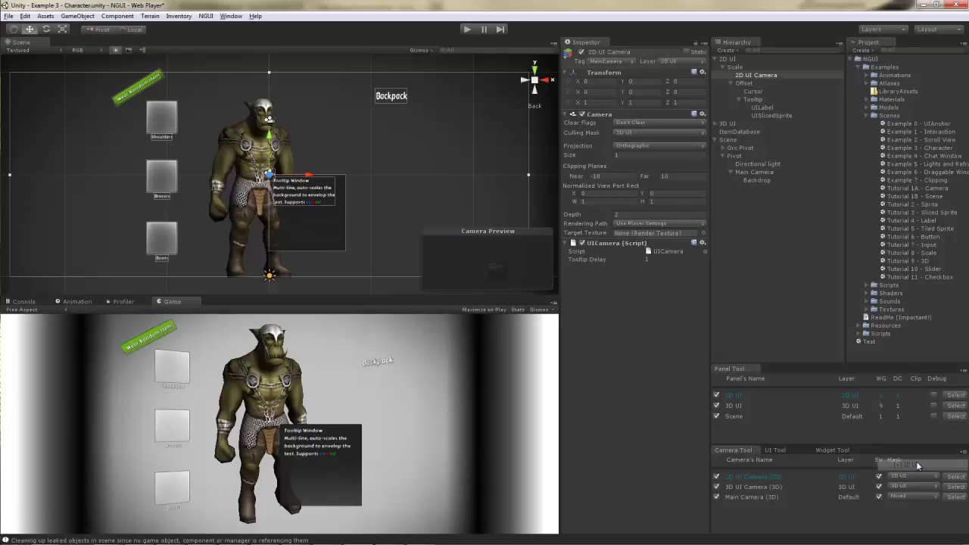
pyautogui.click(880, 477)
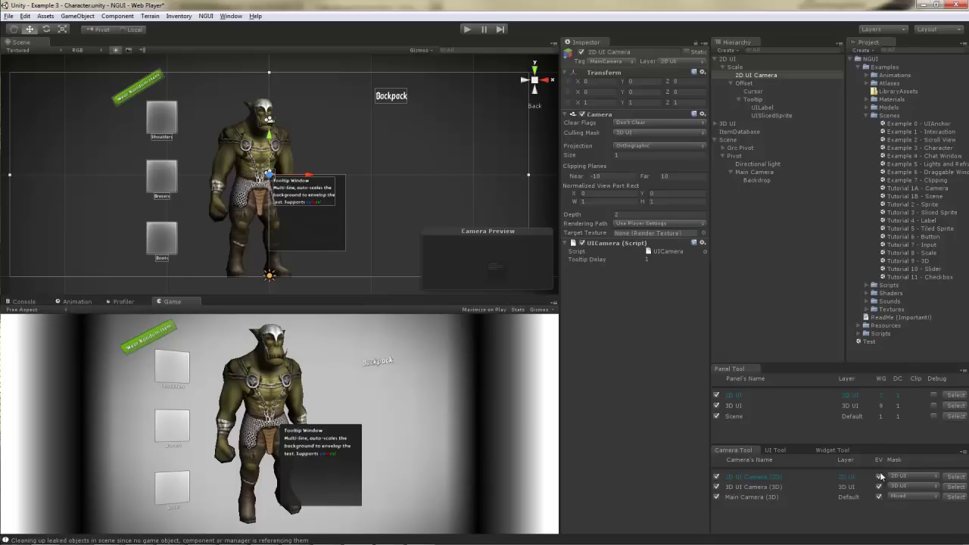
pyautogui.click(879, 477)
pyautogui.click(956, 497)
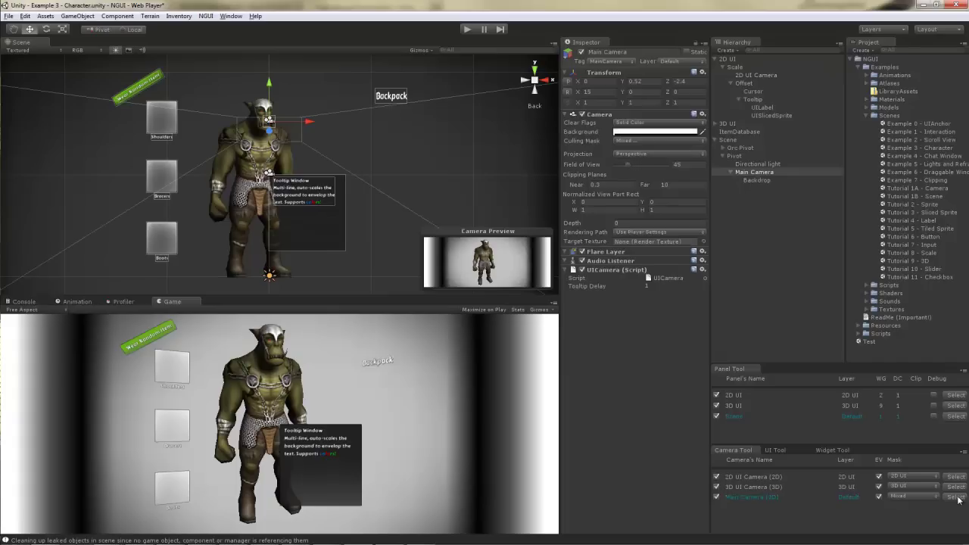
# Select the Scene panel and make the Backpack slot square appear, giving 3D UI 10 widgets.
pyautogui.click(955, 417)
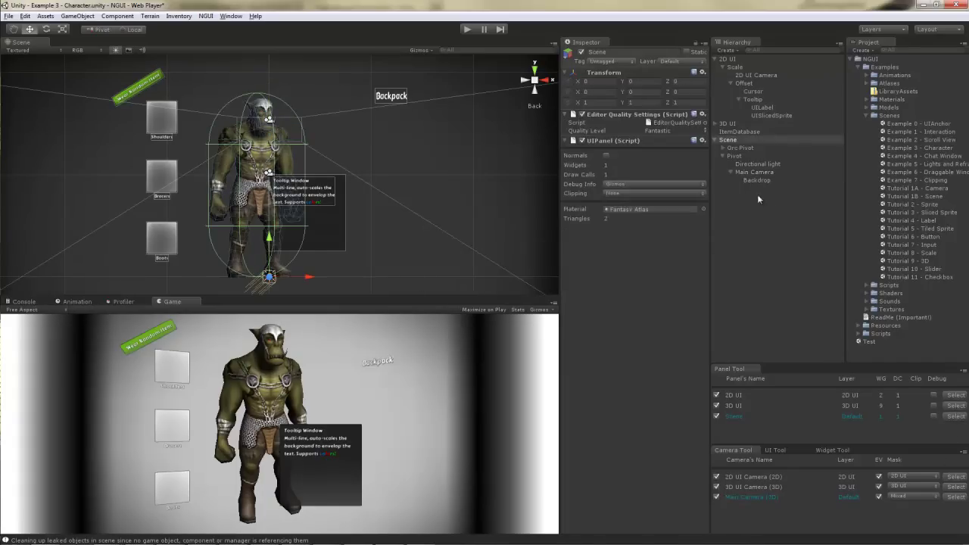
pyautogui.click(934, 396)
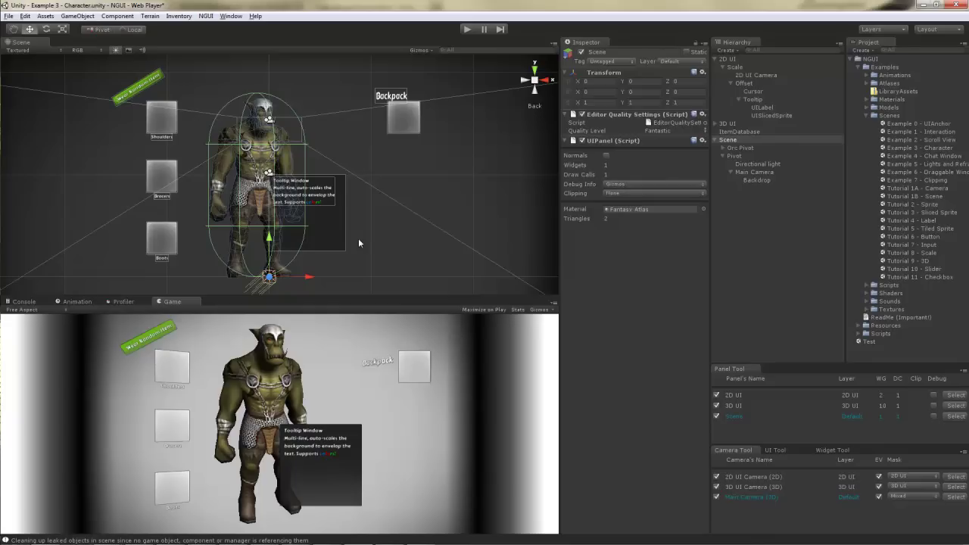
# Select the tooltip label, enable Debug on the 2D UI panel, and select its _UIDrawCall [Fantasy Atlas] mesh.
pyautogui.click(329, 213)
pyautogui.scroll(3, 388, 228)
pyautogui.scroll(3, 389, 202)
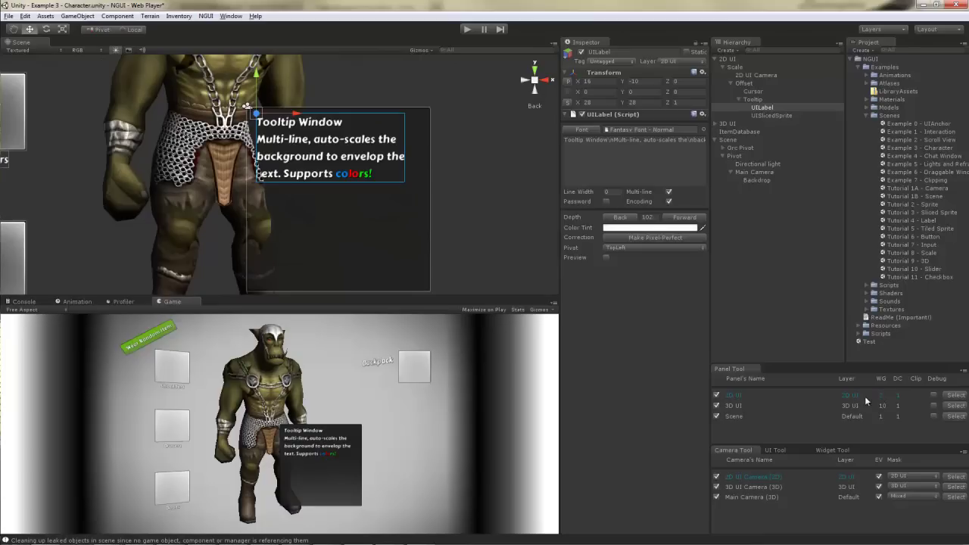
pyautogui.click(934, 395)
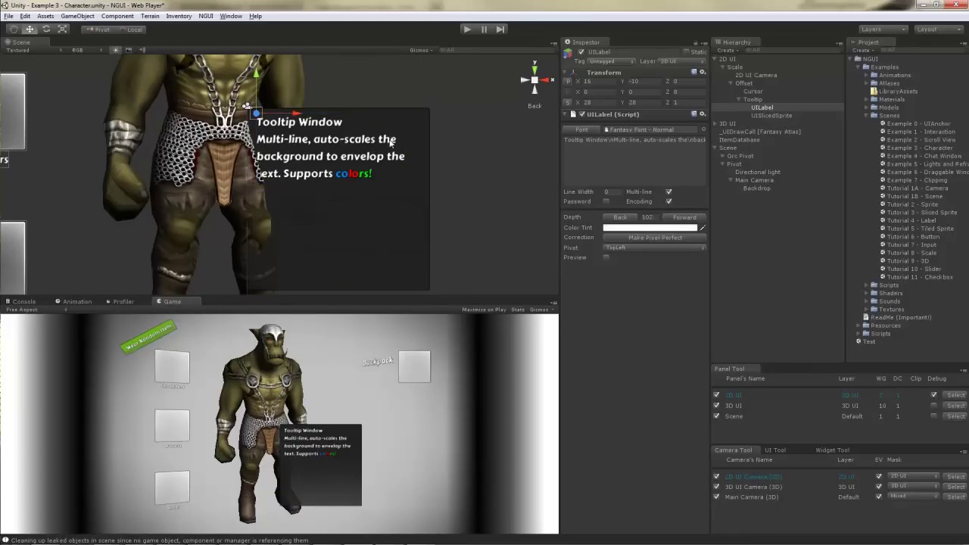
pyautogui.click(369, 160)
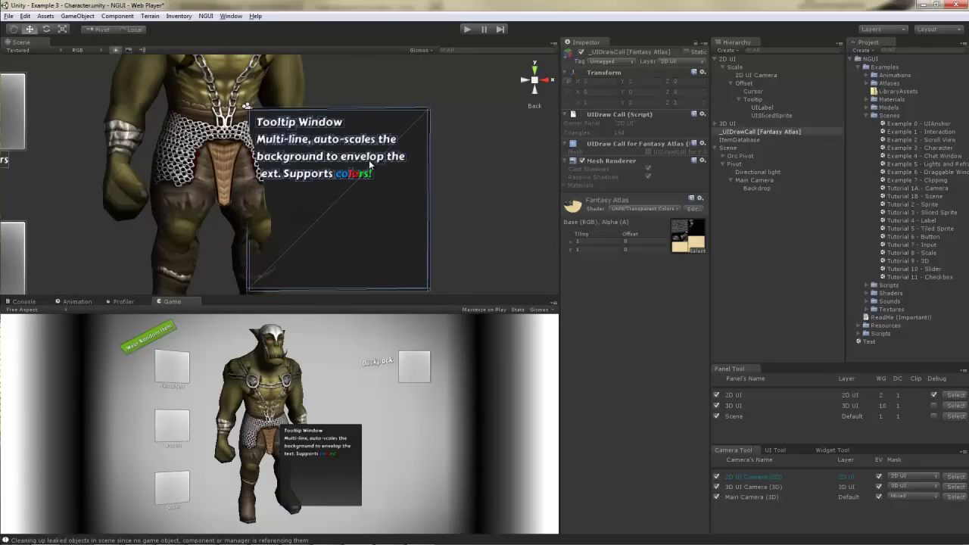
pyautogui.scroll(3, 392, 198)
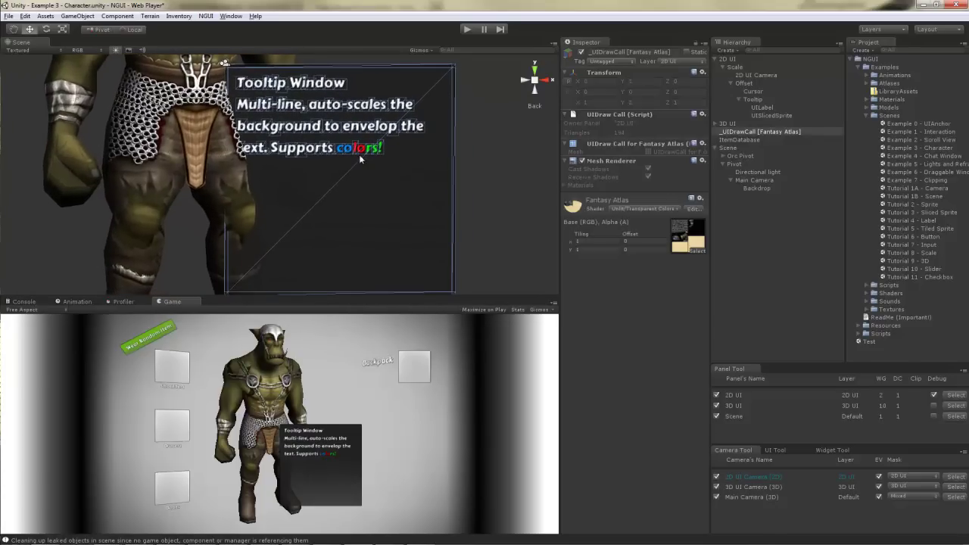
pyautogui.scroll(4, 366, 158)
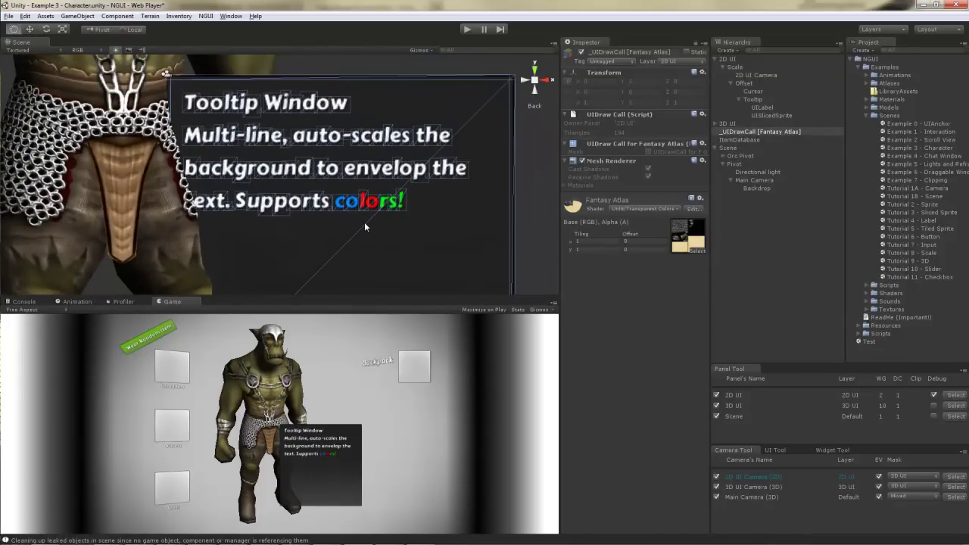